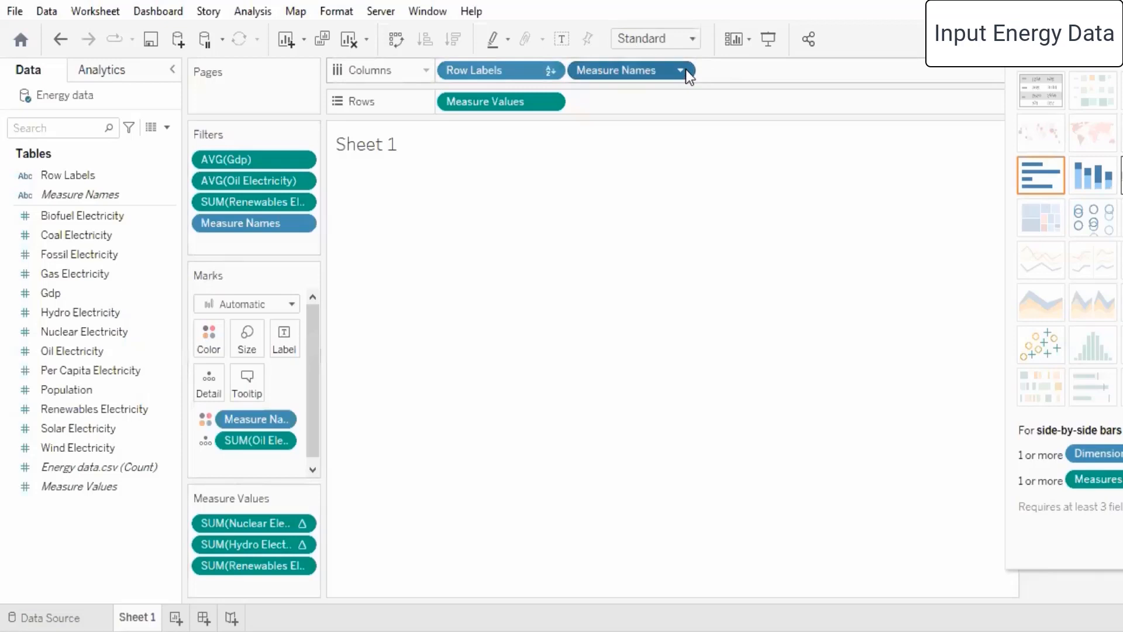
Remove Measure Names and Row Labels from Columns and Measure Values from Rows
left_click(626, 282)
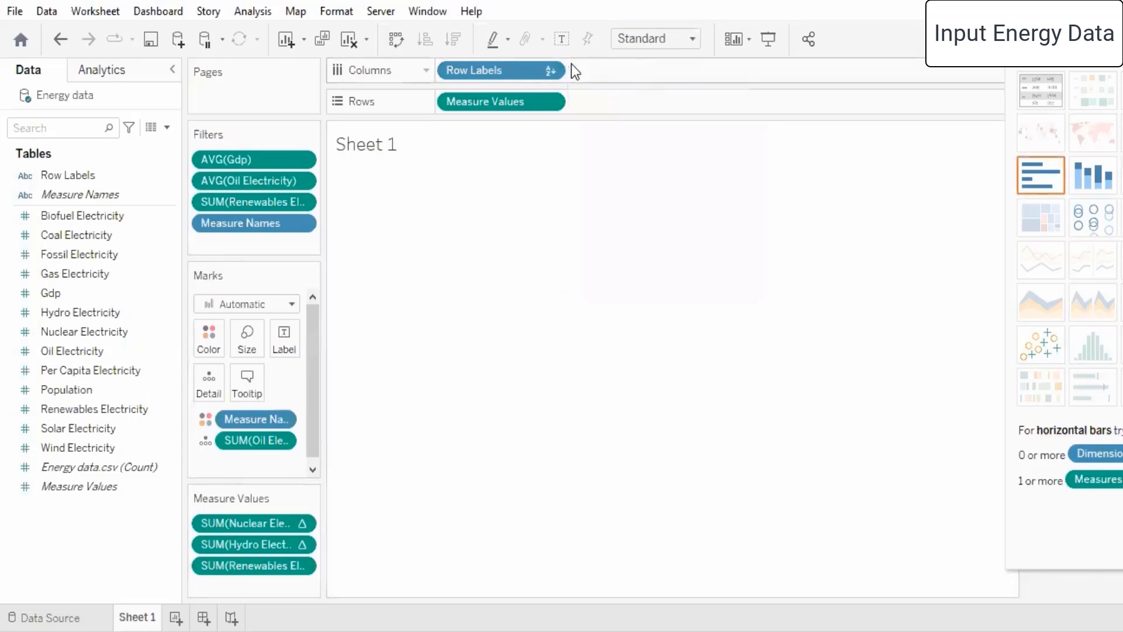
left_click(550, 70)
left_click(474, 409)
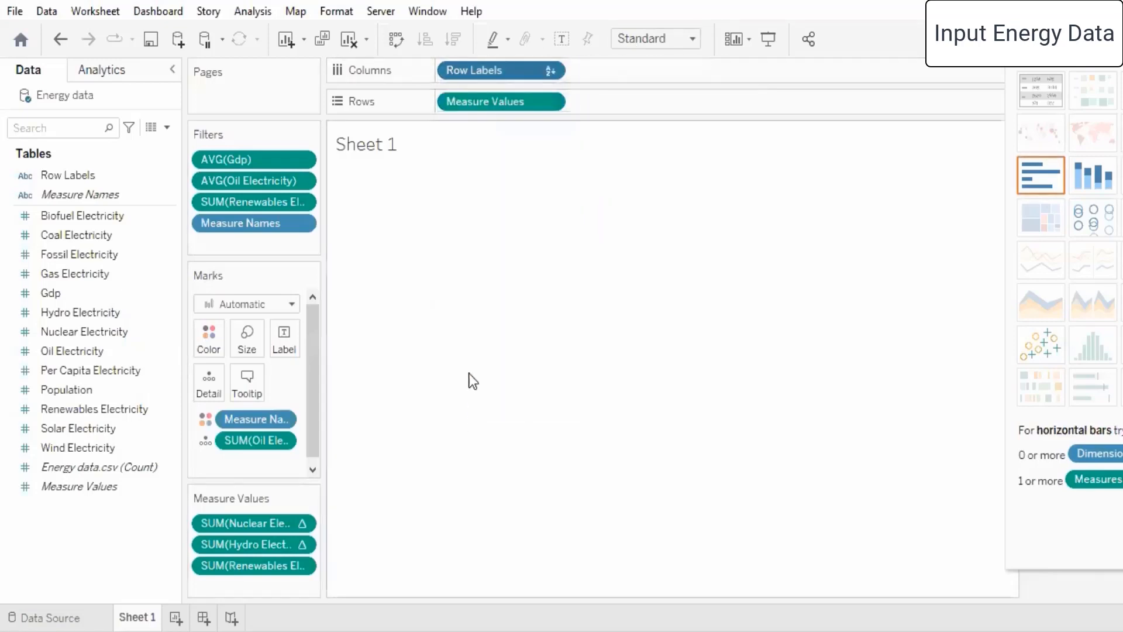
left_click(550, 101)
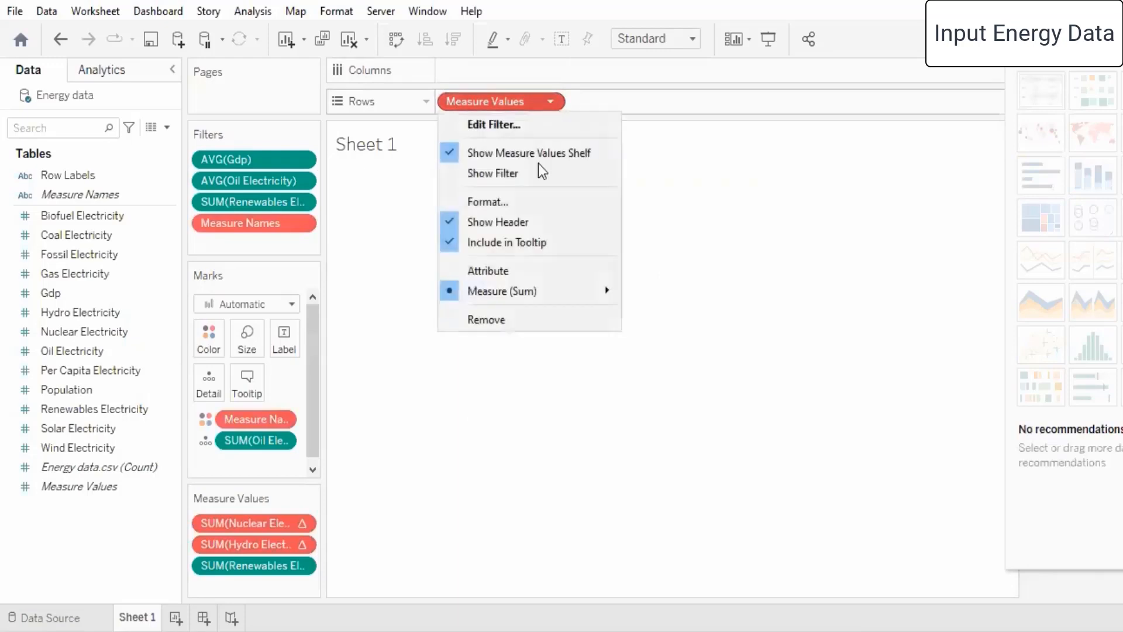
left_click(476, 322)
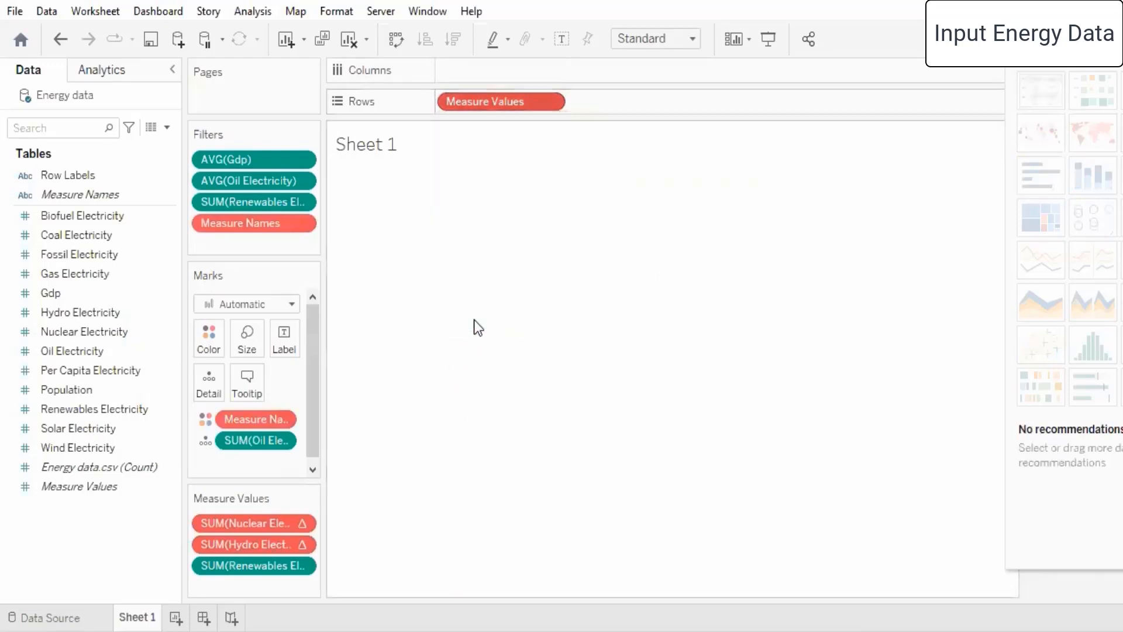
Remove the average Gdp, average Oil Electricity, summed Renewables Electricity and Measure Names filters from Sheet 1
left_click(302, 161)
left_click(275, 396)
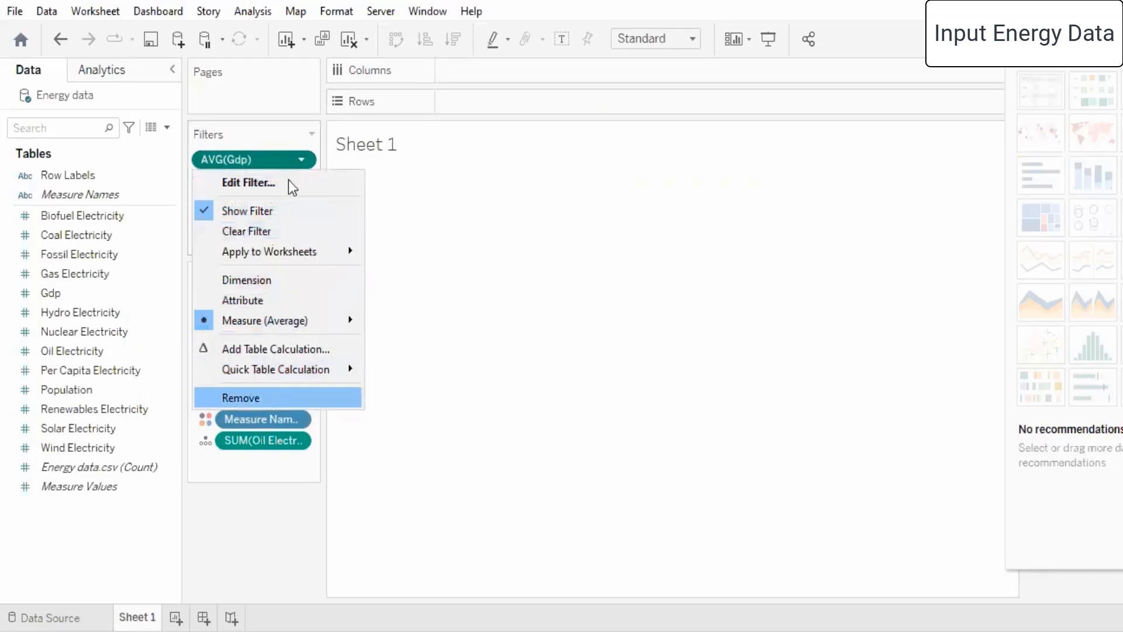
left_click(303, 160)
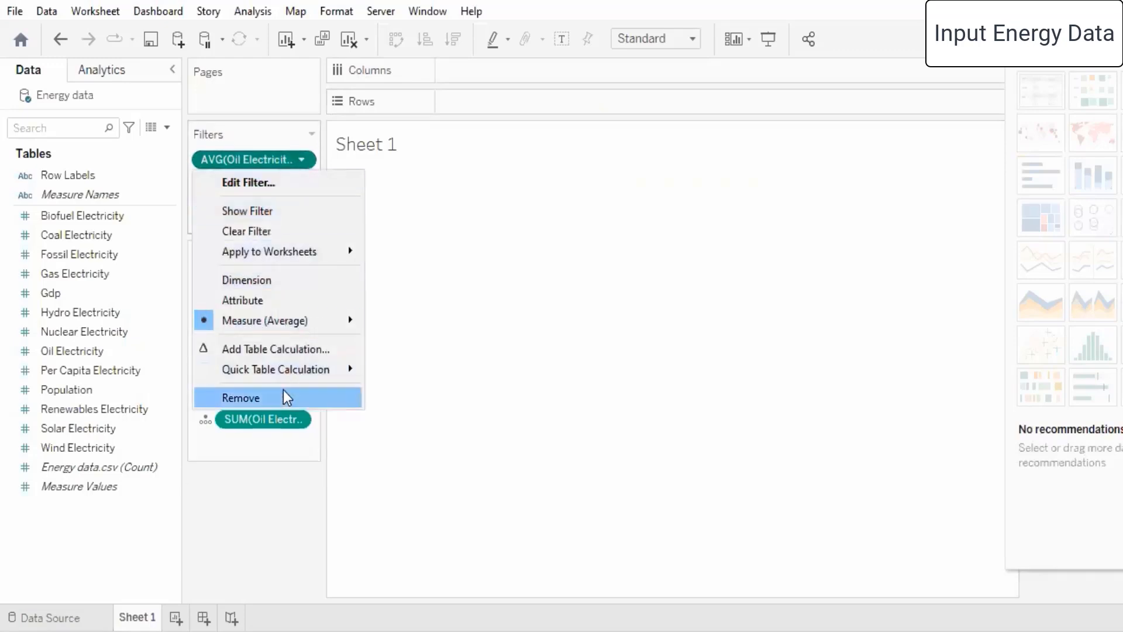
left_click(286, 397)
left_click(302, 159)
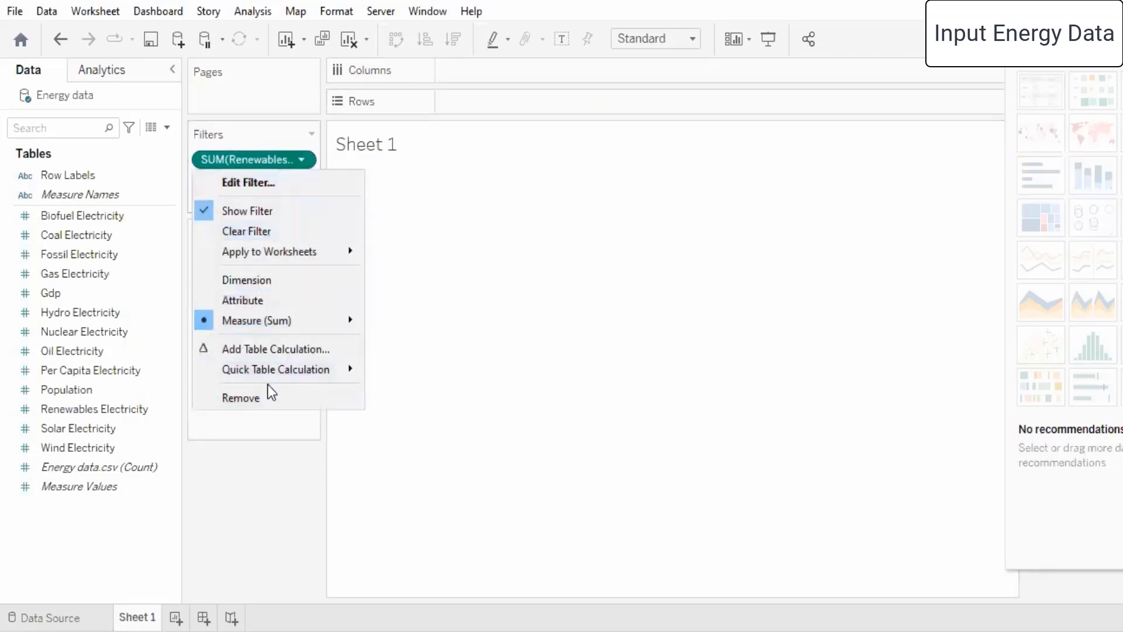
left_click(261, 401)
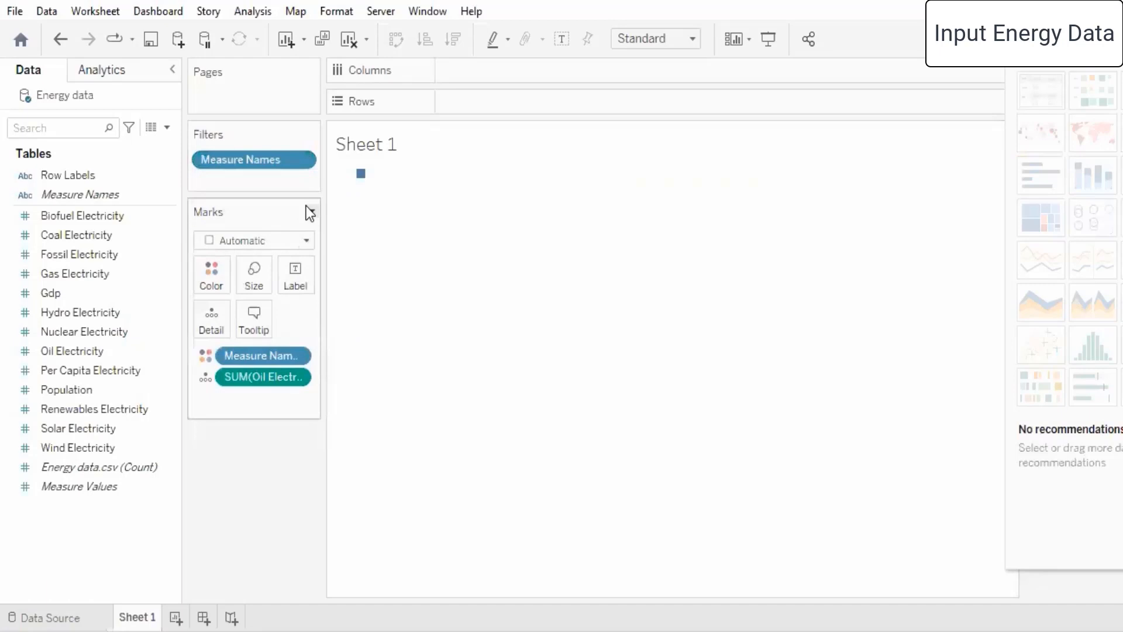
left_click(299, 160)
left_click(283, 323)
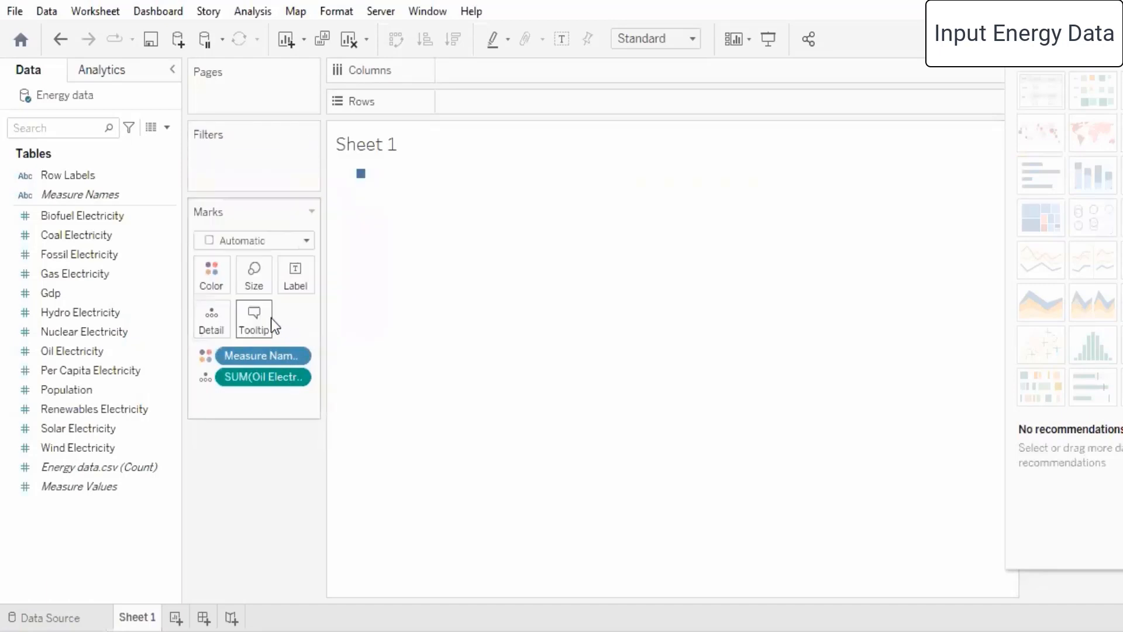
Remove Measure Names and SUM(Oil Electricity) from the marks to leave the worksheet empty
left_click(294, 353)
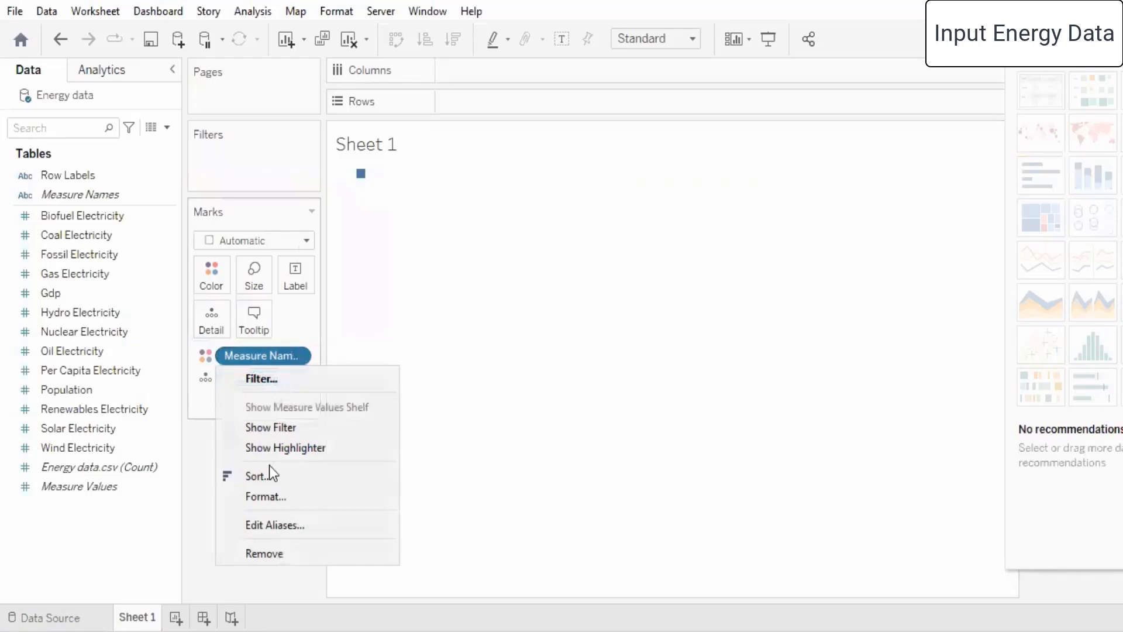
left_click(264, 555)
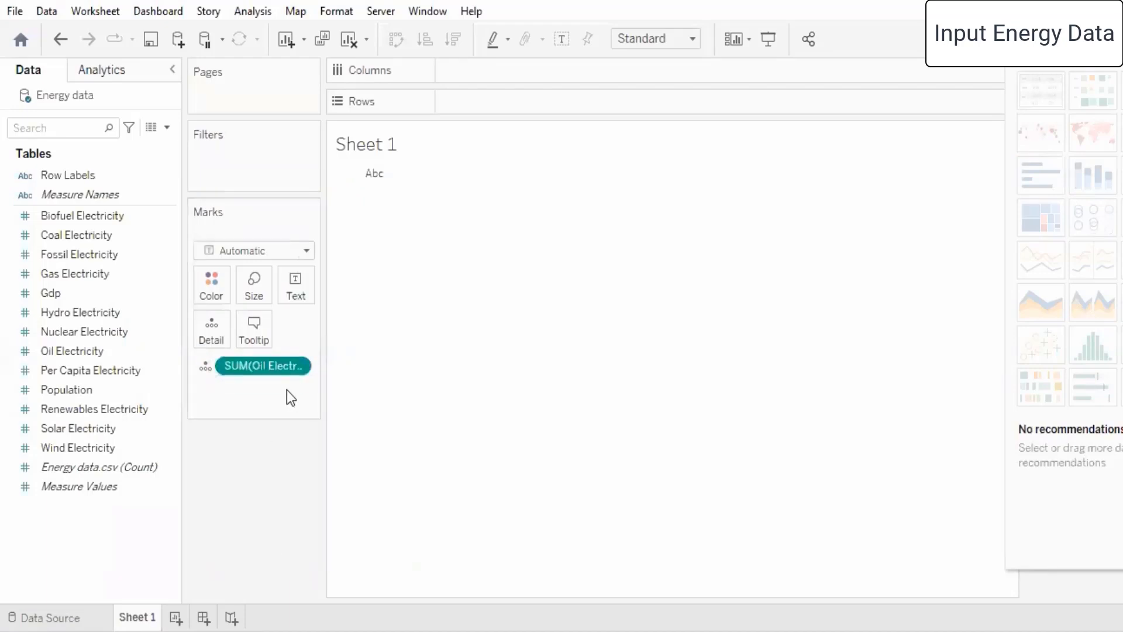
left_click(301, 356)
left_click(272, 631)
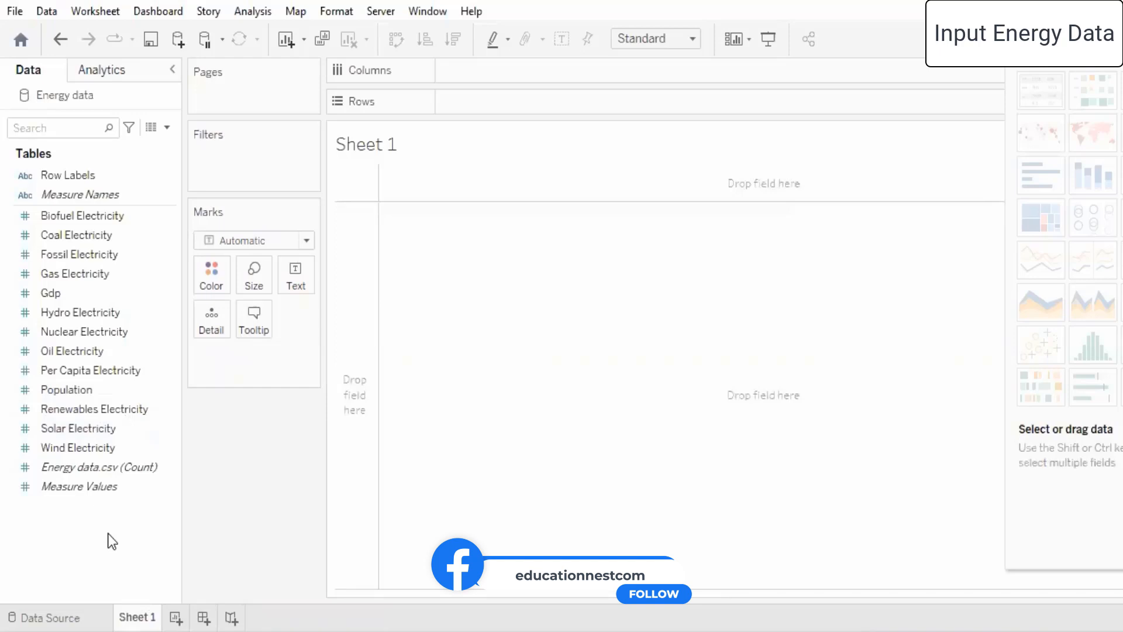
Add Solar Electricity and Wind Electricity to Rows and show them as a horizontal bar chart
left_click_drag(96, 430, 577, 104)
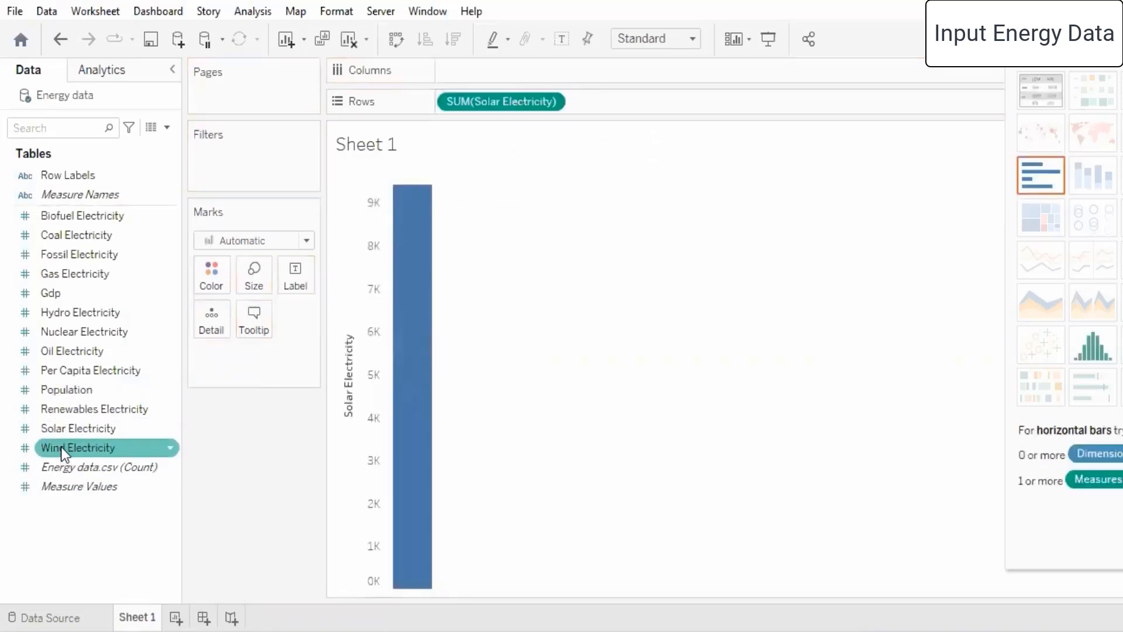
left_click_drag(58, 446, 635, 101)
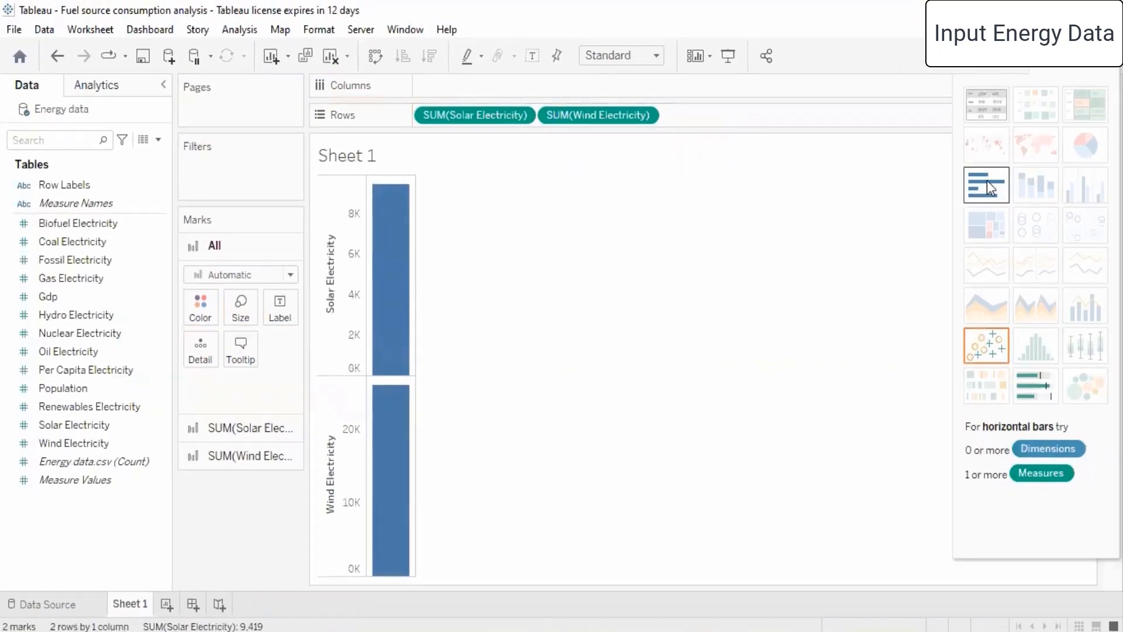
left_click(992, 183)
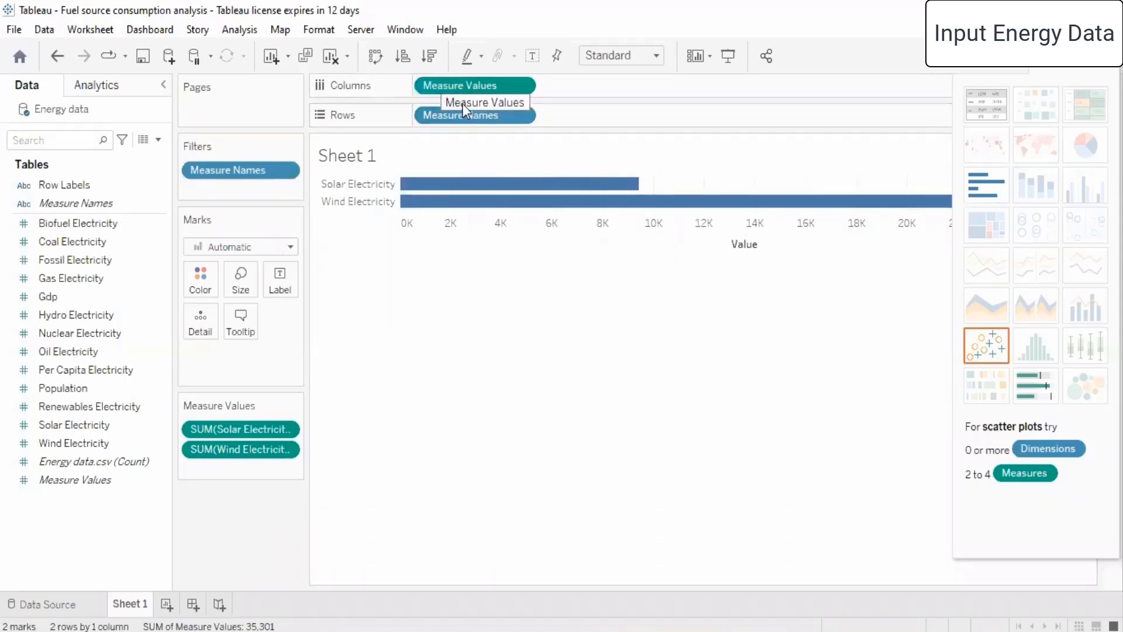
left_click(520, 116)
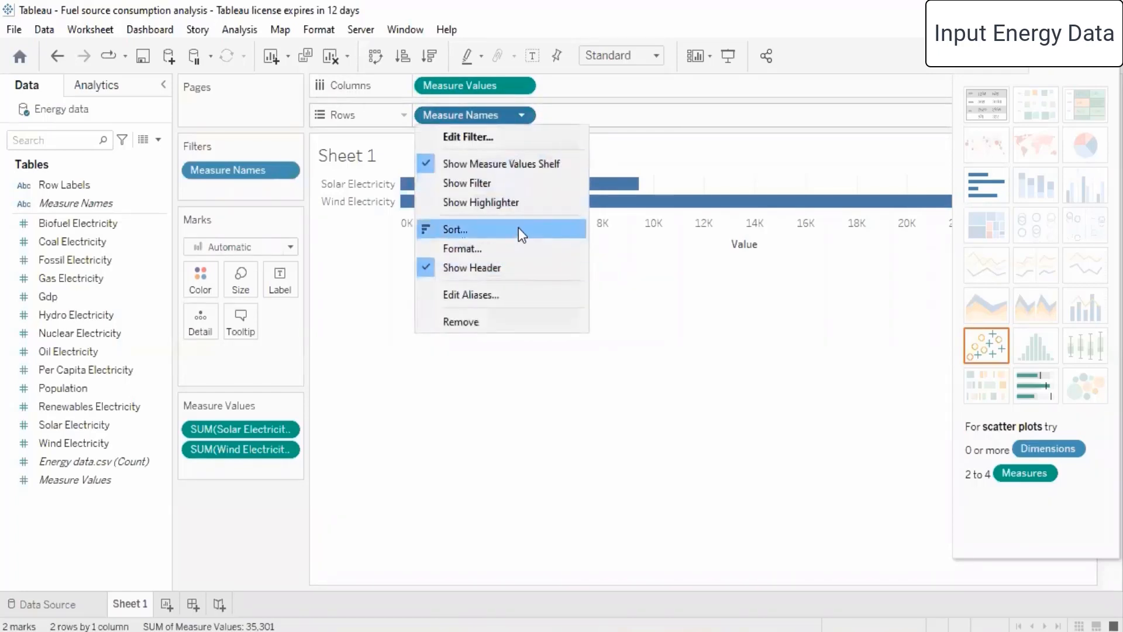
left_click(518, 228)
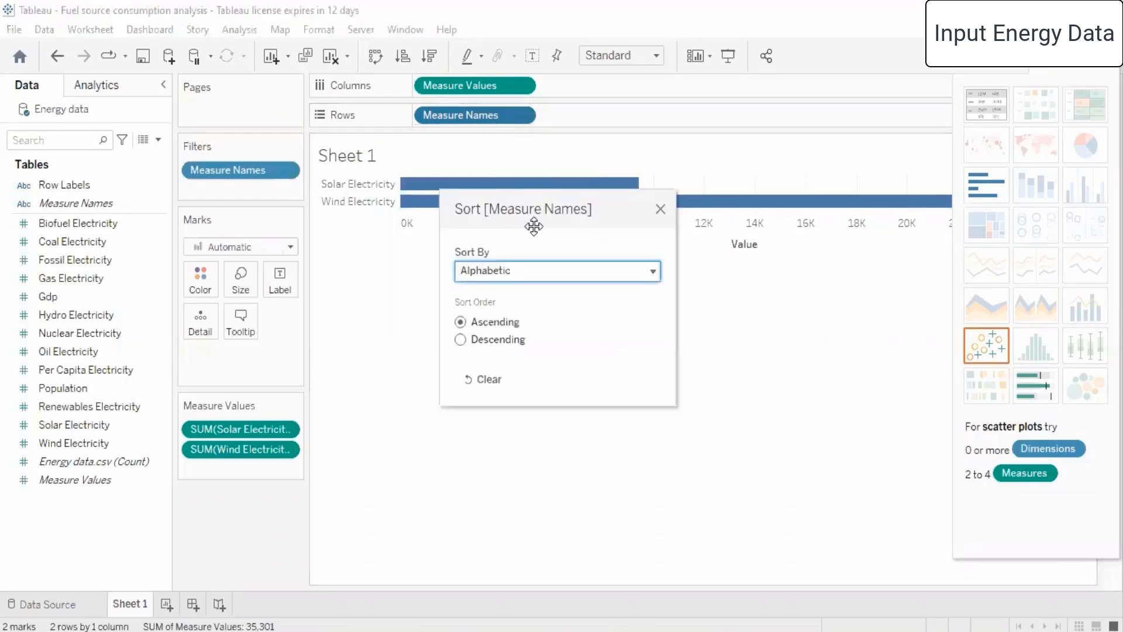
left_click(659, 209)
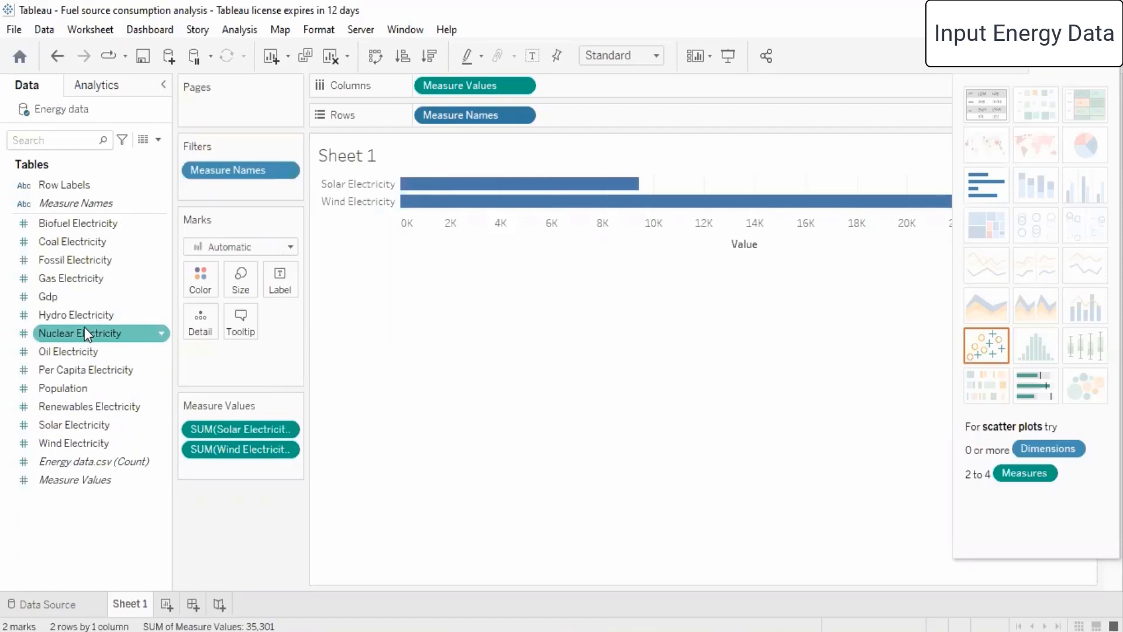
Place Hydro Electricity on Rows after Measure Names, and add Row Labels to Columns
left_click_drag(93, 315, 585, 86)
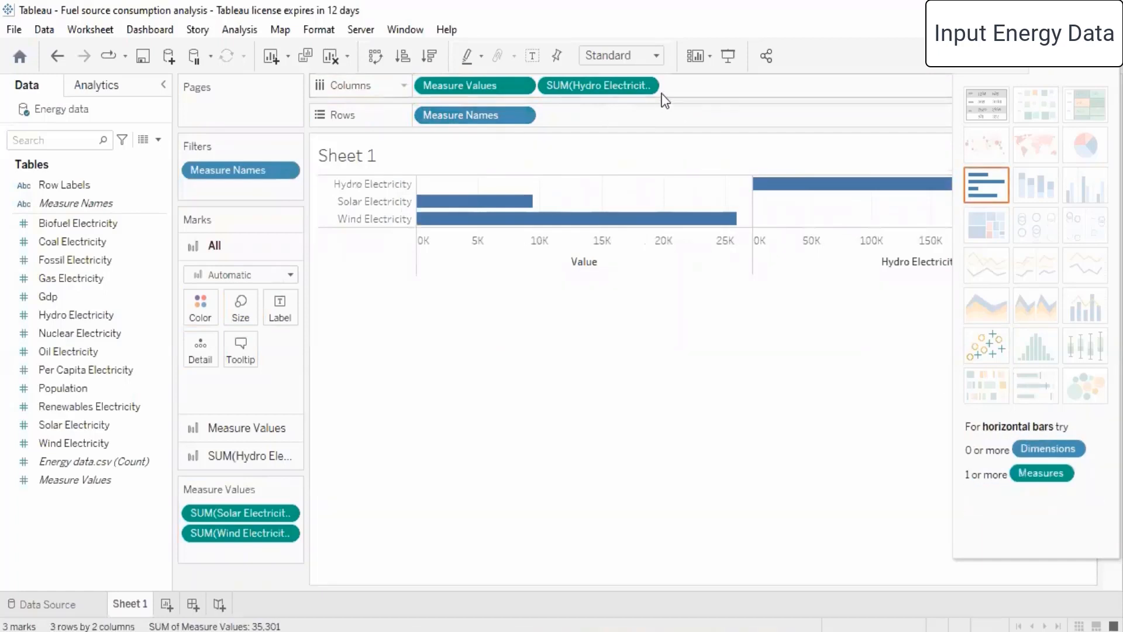
left_click_drag(610, 82, 614, 115)
left_click_drag(79, 186, 725, 84)
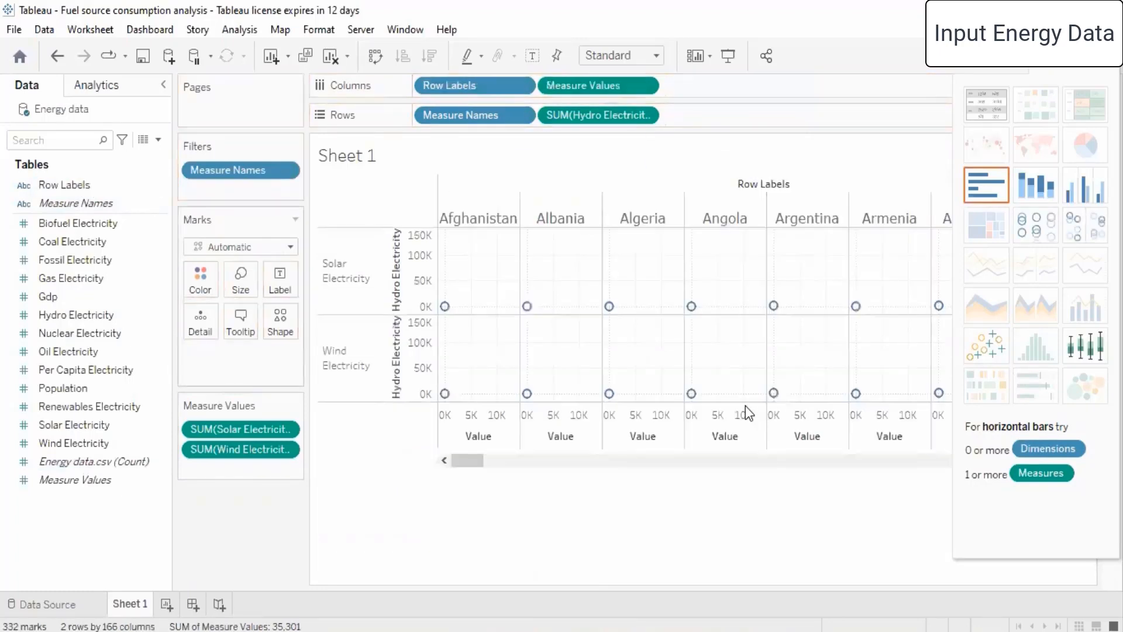
Move Measure Values from Columns to Rows, and remove both Measure Names and Measure Values from Rows
left_click_drag(573, 88, 728, 123)
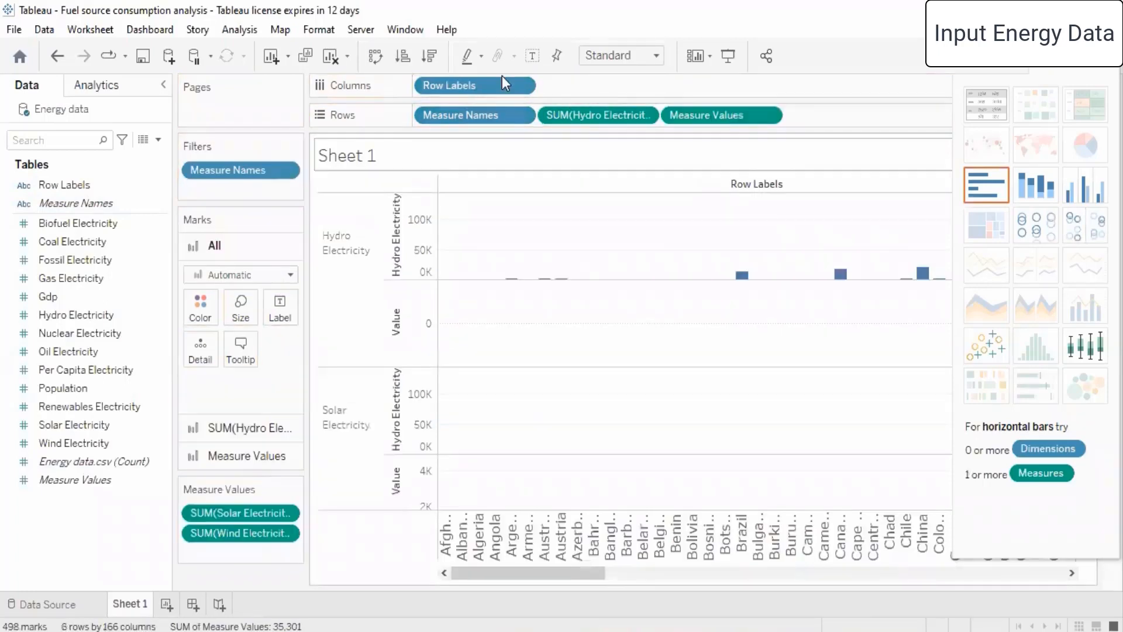
left_click(520, 115)
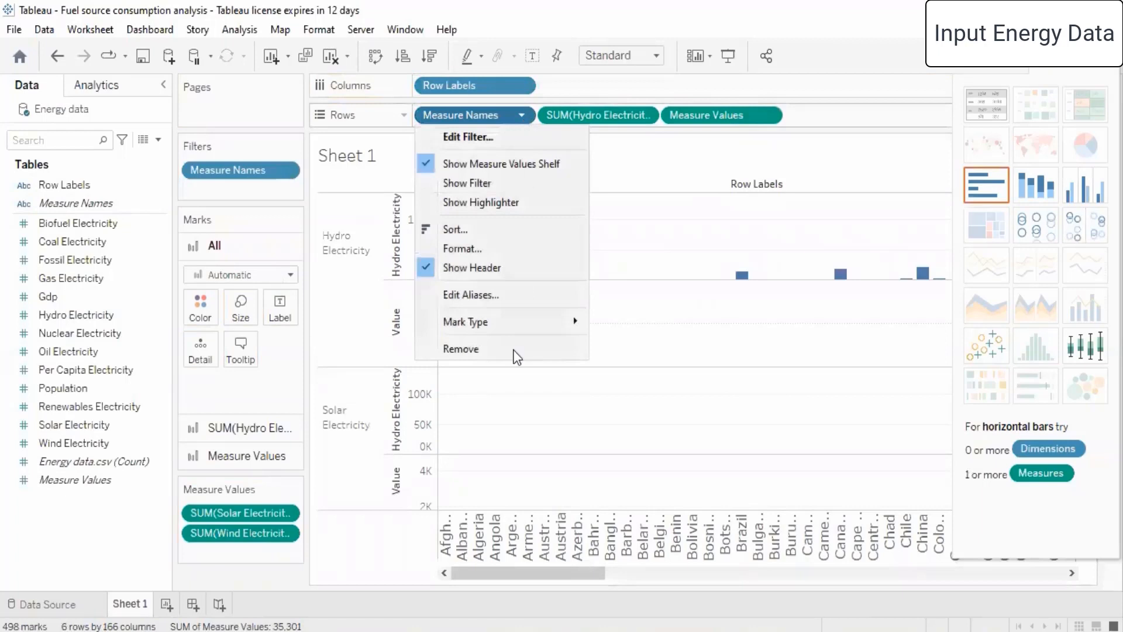
mouse_move(494, 331)
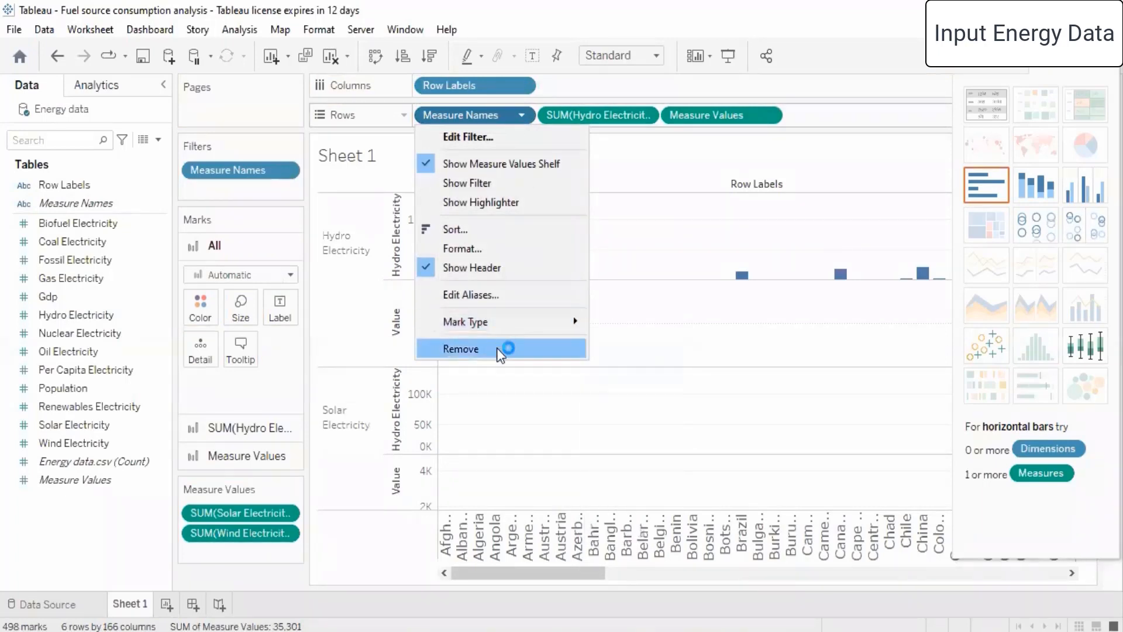
left_click(497, 347)
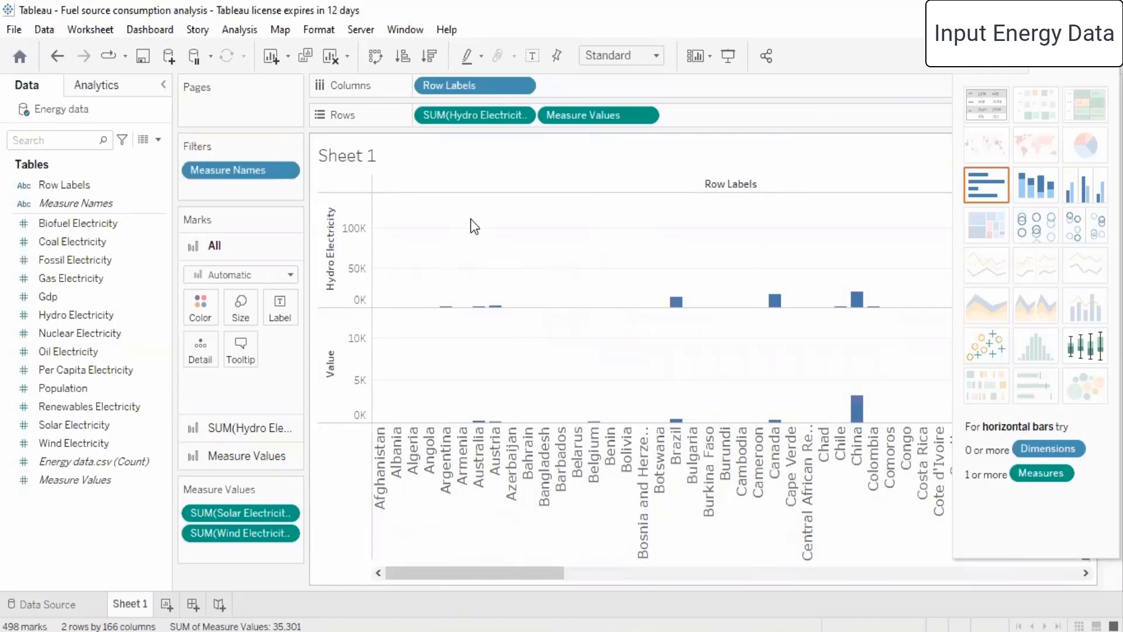
left_click(646, 114)
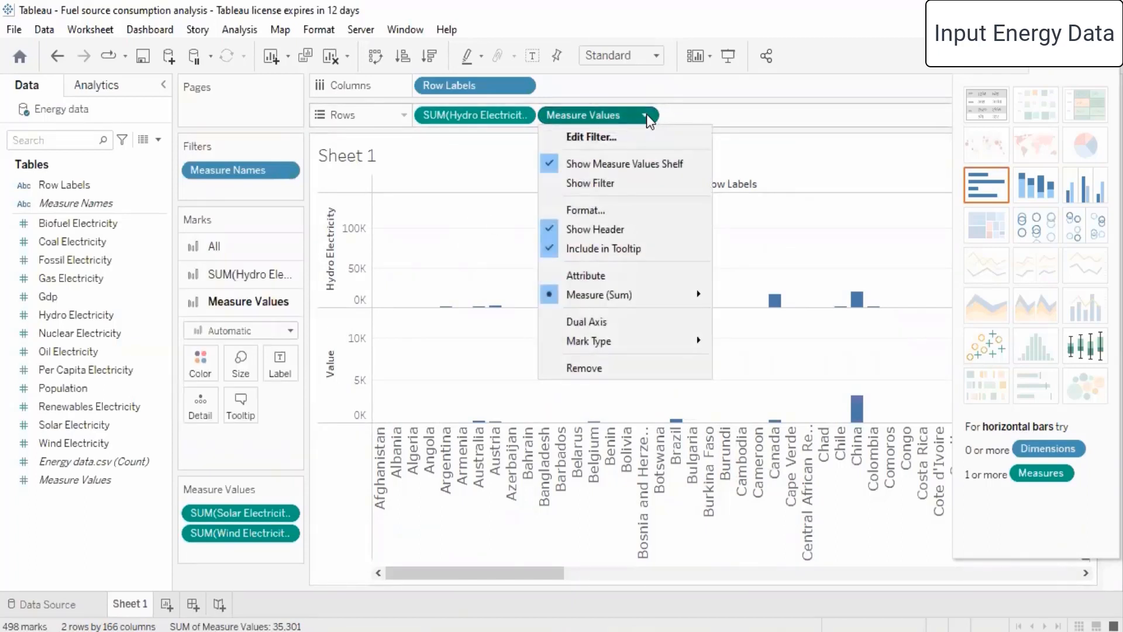
left_click(595, 366)
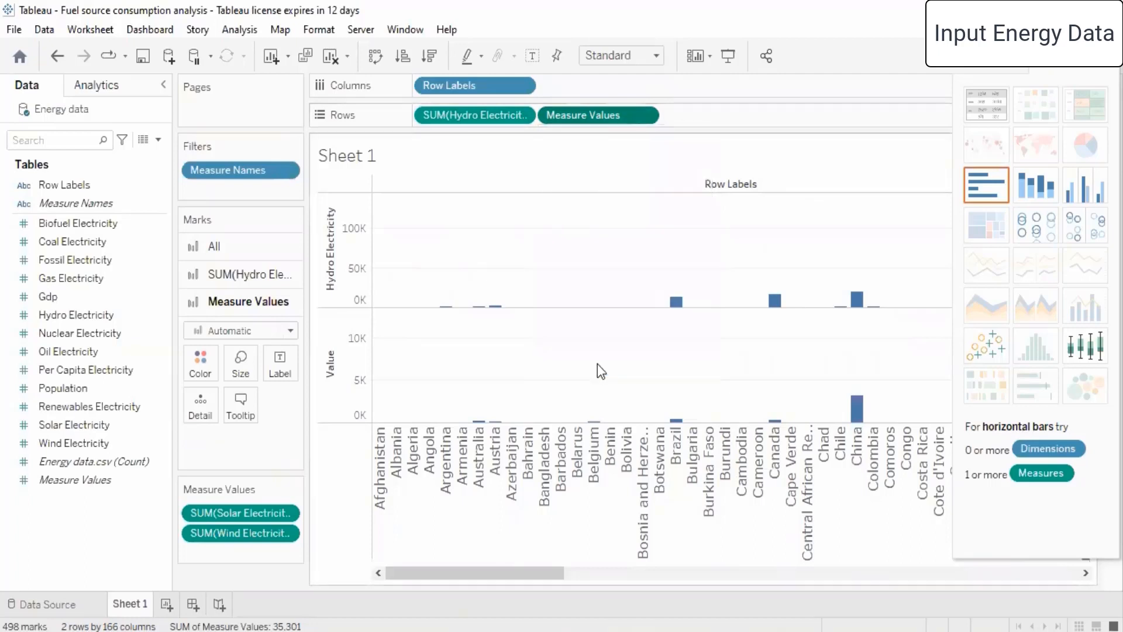
Add Solar Electricity and Wind Electricity to Rows beside Hydro Electricity
left_click_drag(75, 426, 585, 119)
left_click(74, 443)
left_click_drag(74, 443, 721, 111)
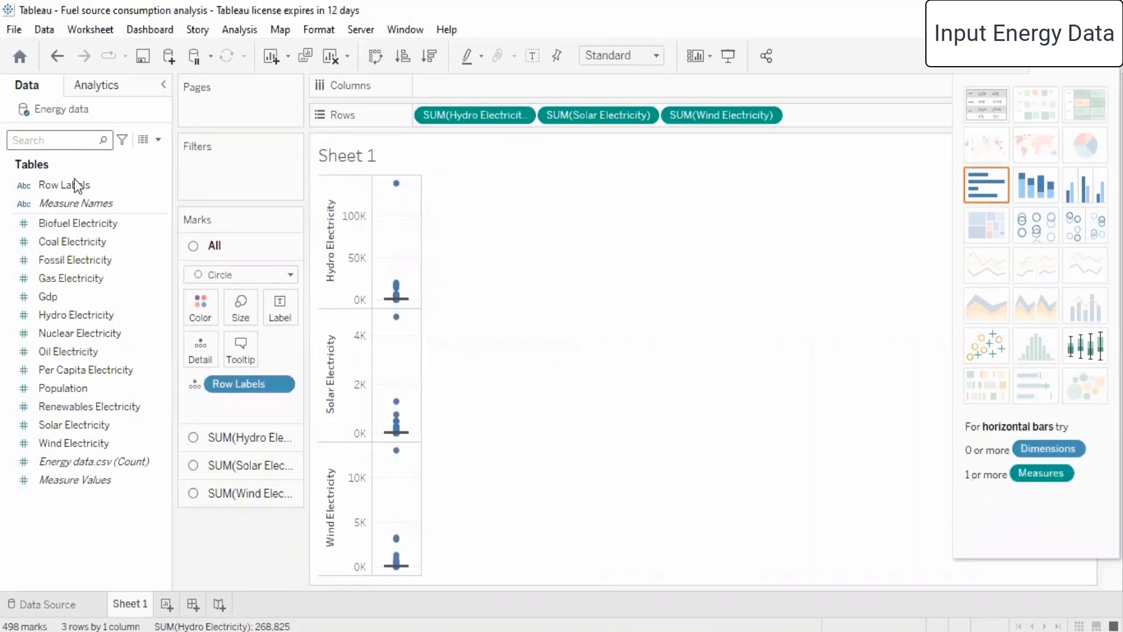
Break the three electricity measures down by Row Labels and display them as side-by-side bars
left_click_drag(76, 184, 513, 82)
left_click(1037, 187)
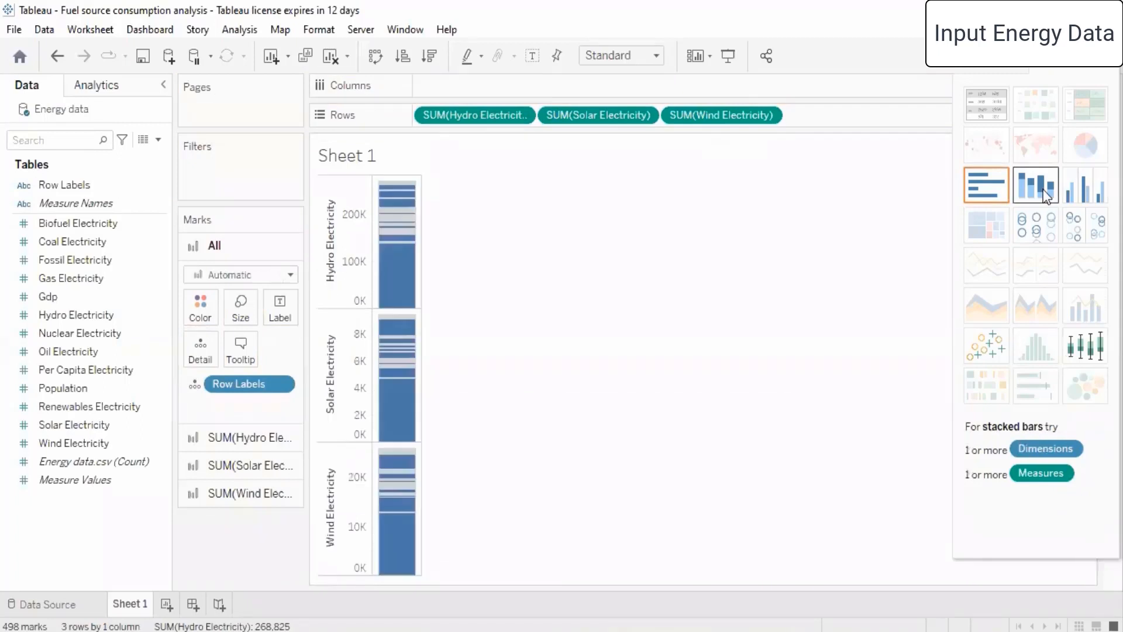
left_click(1094, 193)
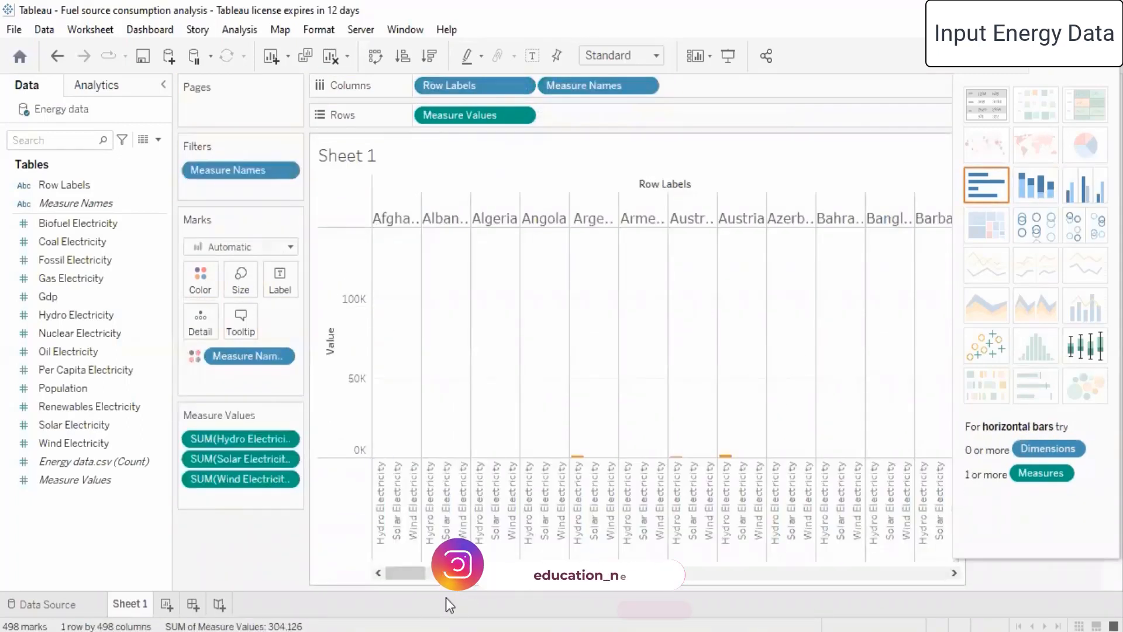
Hide the chart type suggestions and examine the World bars for hydro, solar and wind electricity against the colour legend
left_click(1075, 56)
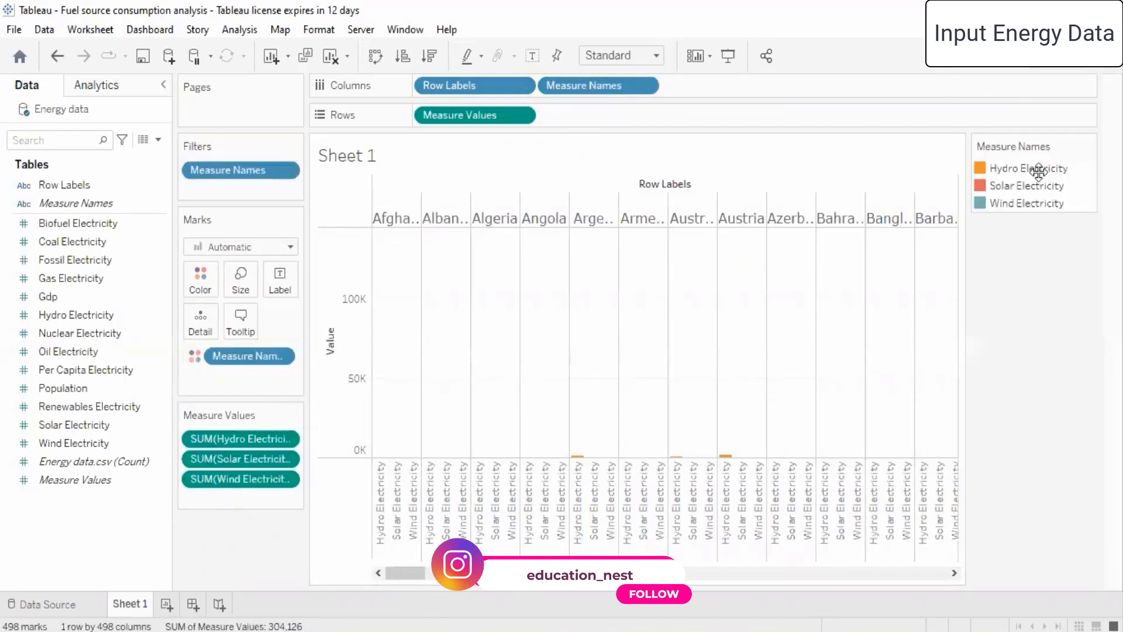
left_click_drag(402, 576, 939, 572)
mouse_move(772, 286)
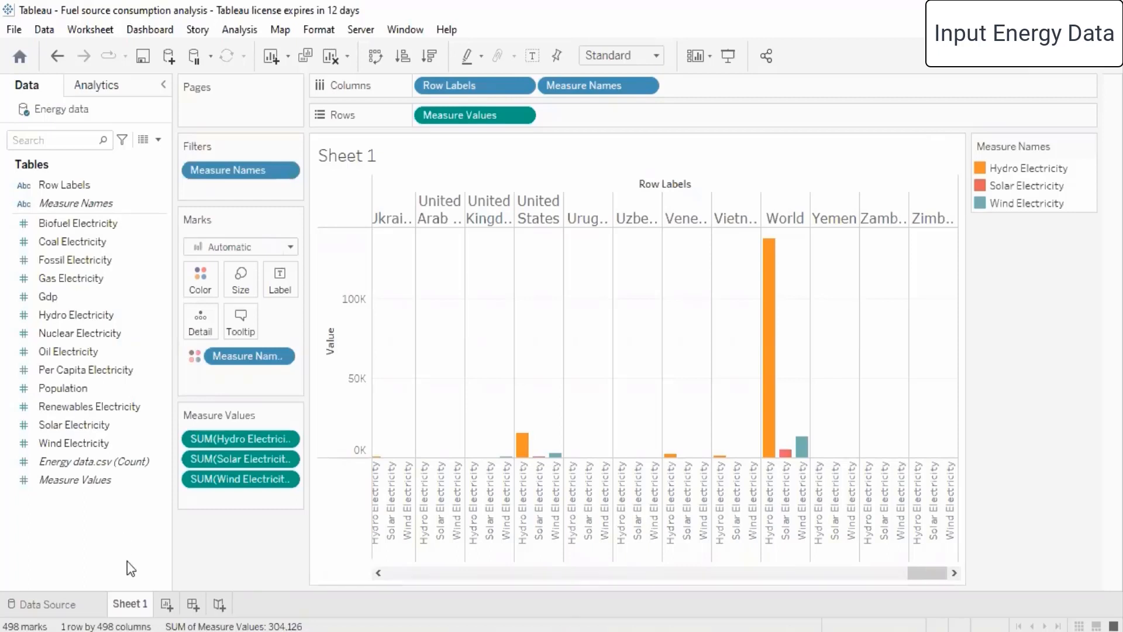
View the workbook's data source page, and open the Desktop's Minitab Dataset folder in a maximized File Explorer window
left_click(71, 602)
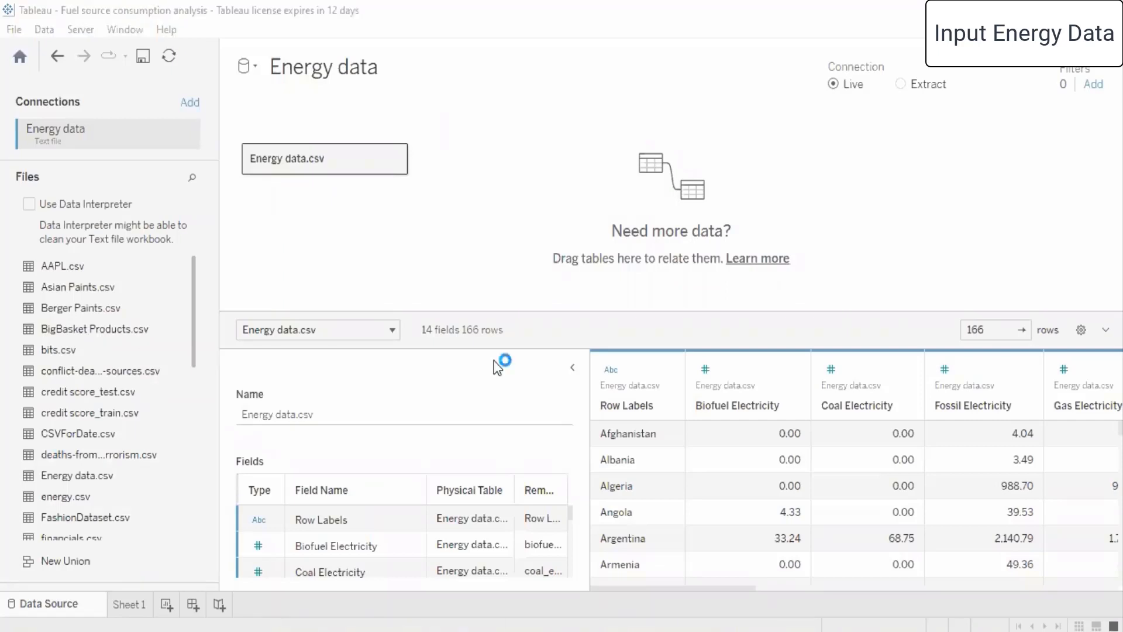
left_click(445, 196)
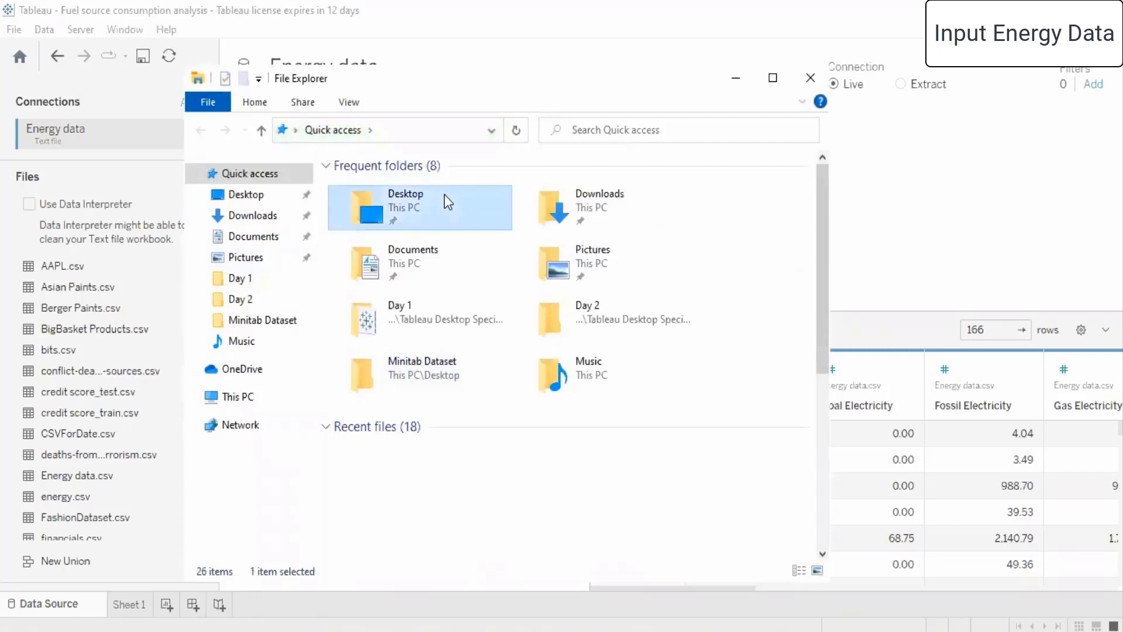
left_click(241, 196)
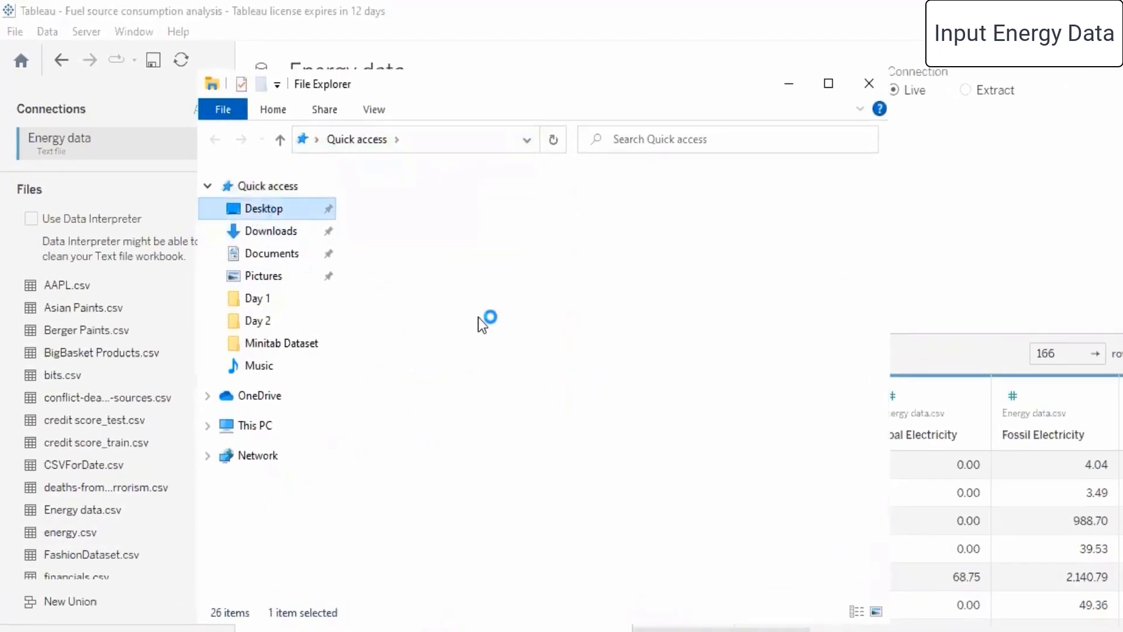
double_click(417, 217)
left_click(828, 83)
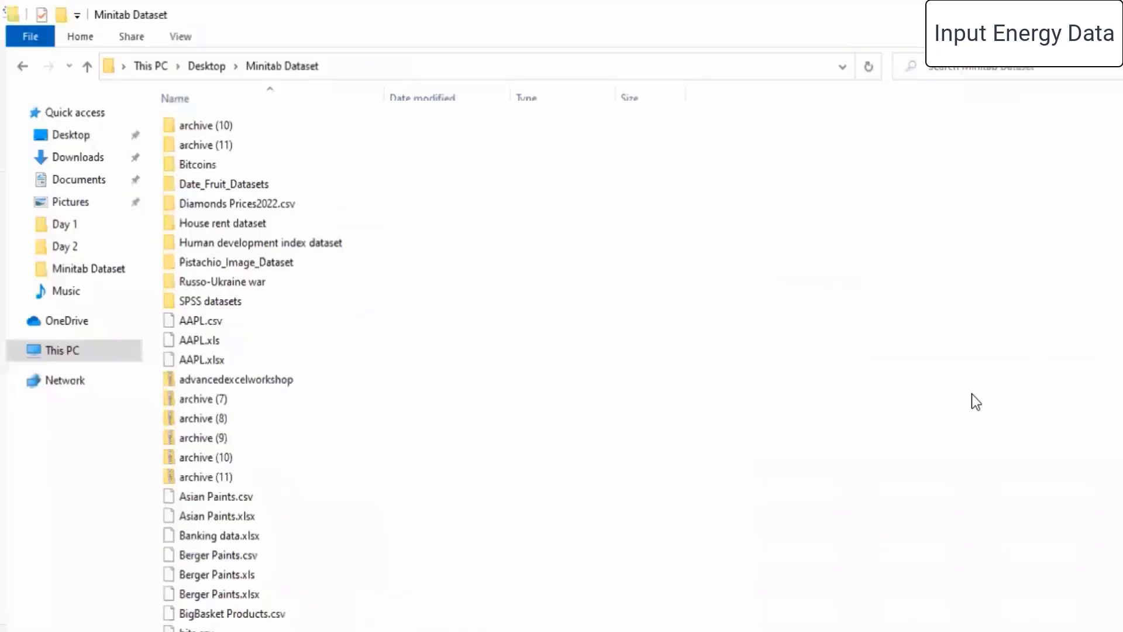
Rename the Energy data_new.csv file as Energy data.csv, accepting the alternative name Energy data (2).csv
scroll(971, 393, "down", 12)
scroll(971, 393, "up", 2)
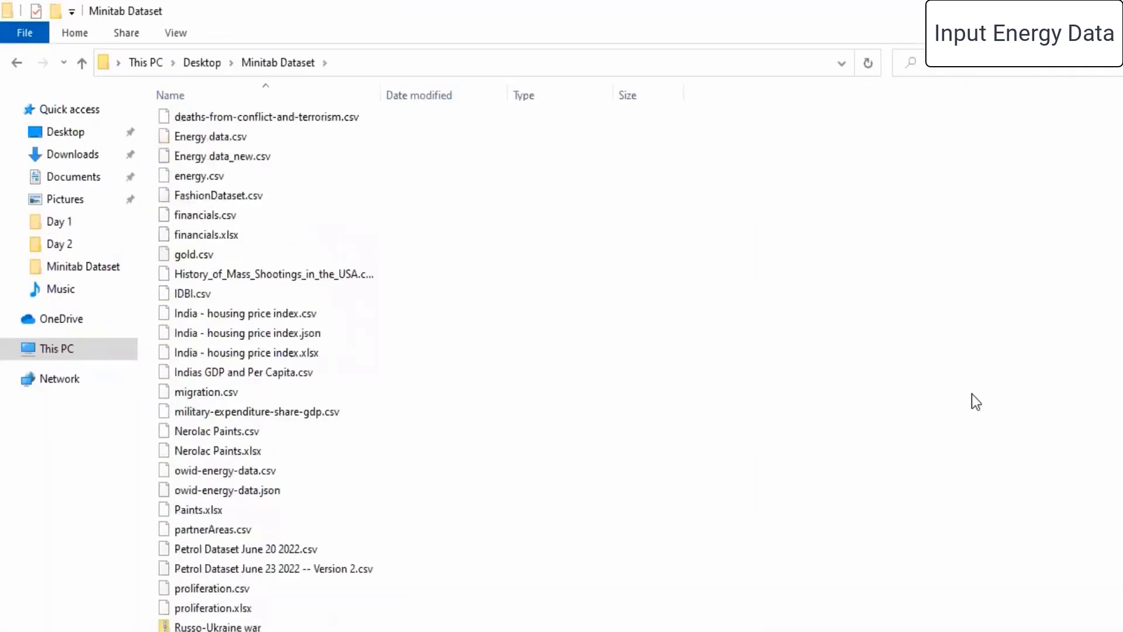
left_click(267, 154)
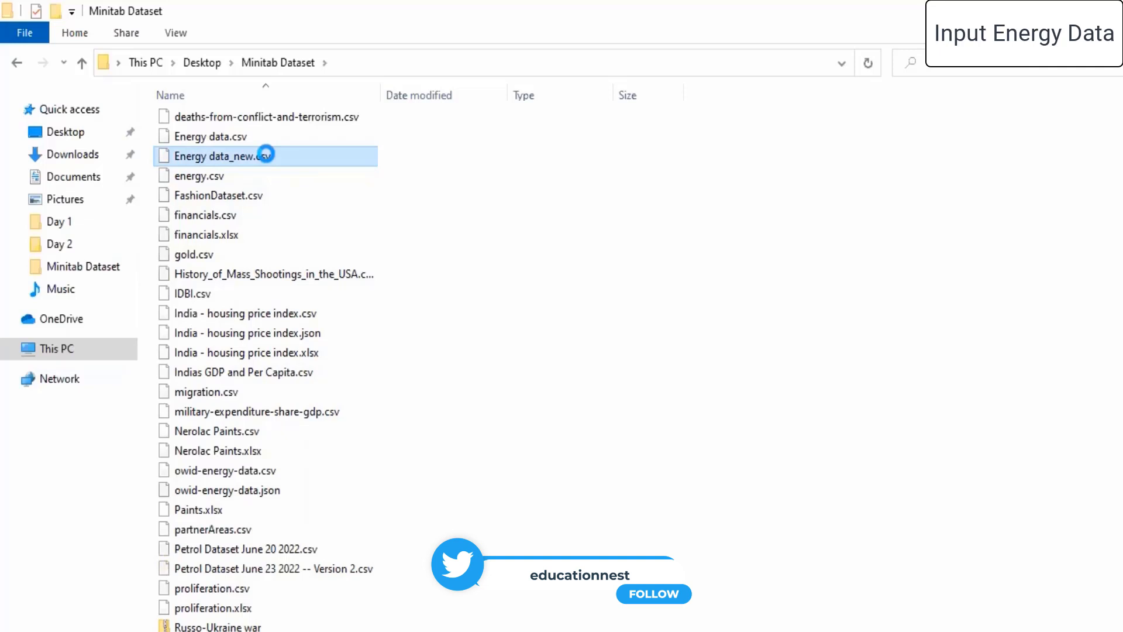
right_click(267, 156)
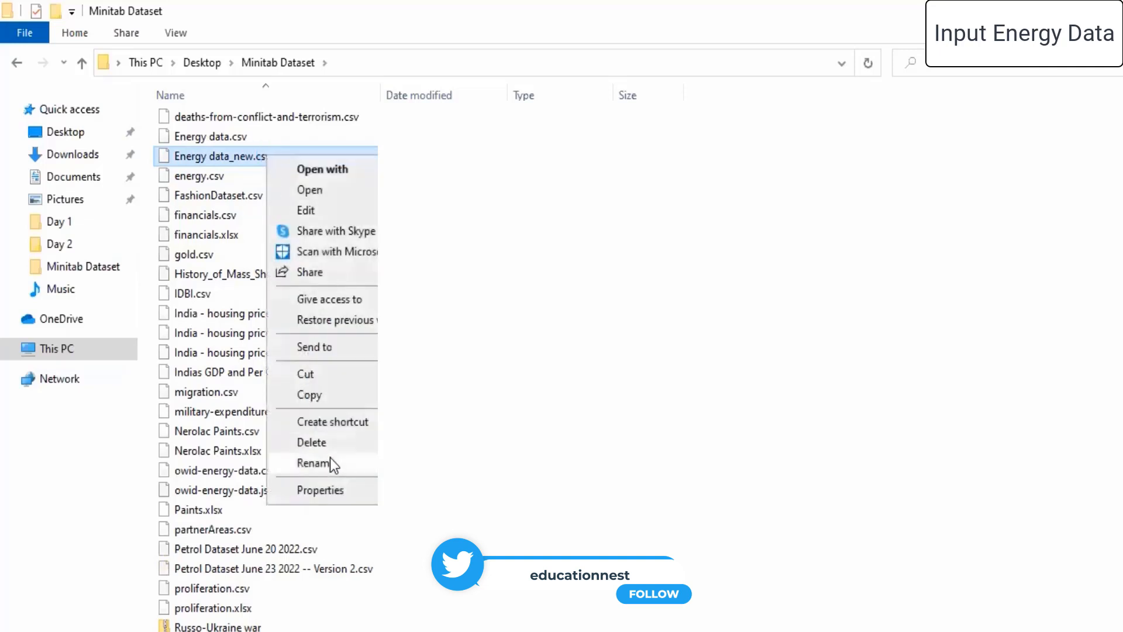
left_click(323, 461)
left_click(254, 155)
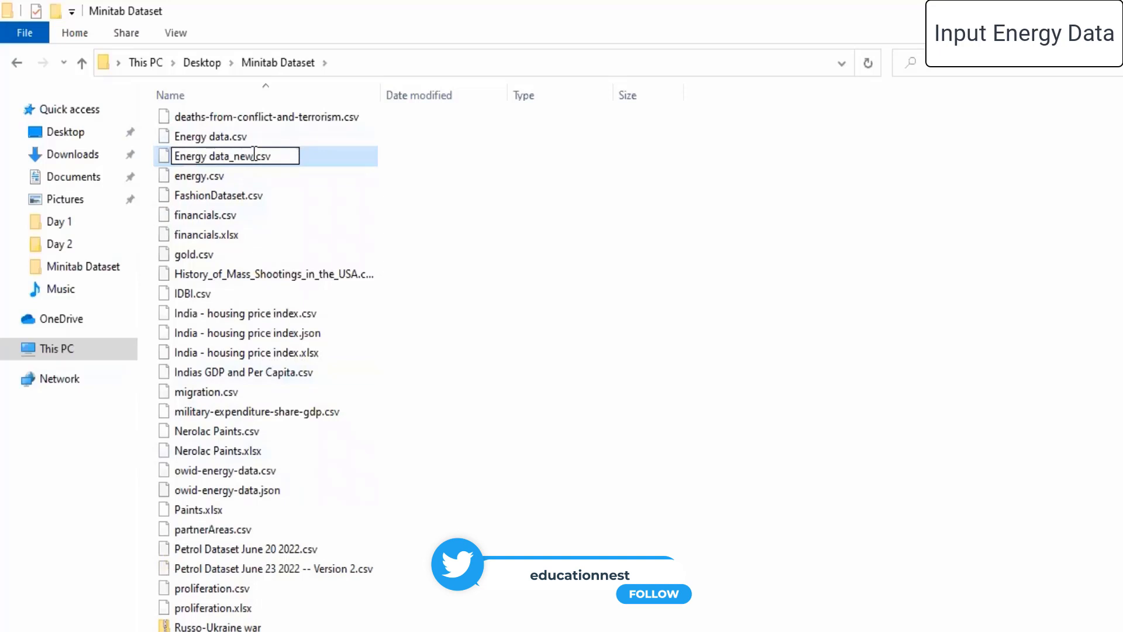
key("BackSpace")
key("BackSpace")
key("BackSpace")
key("BackSpace")
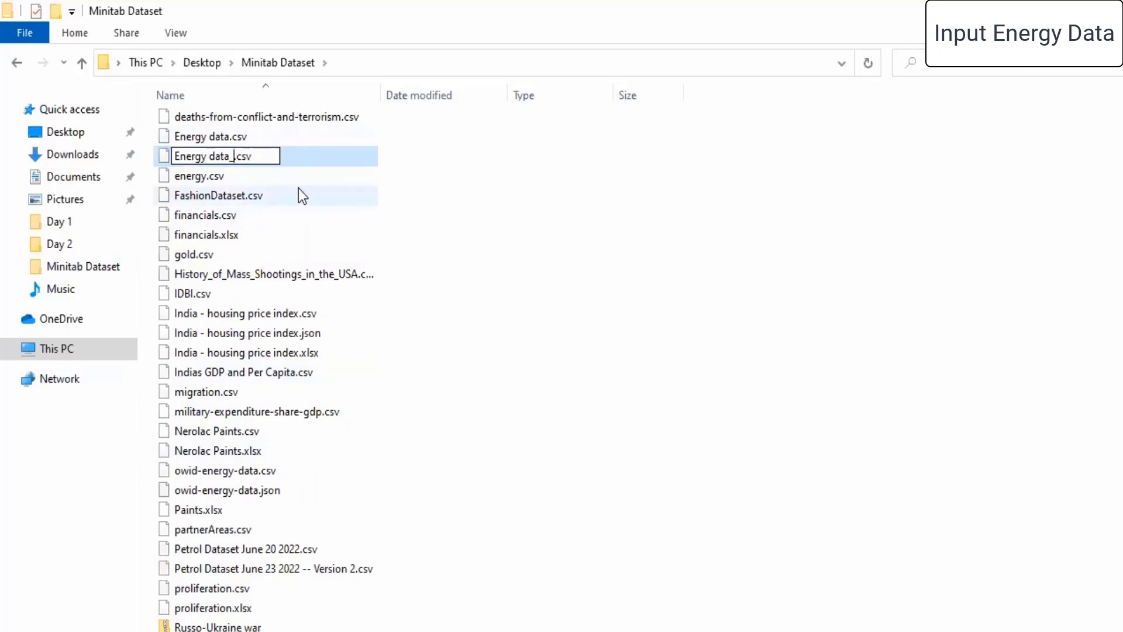
left_click(865, 310)
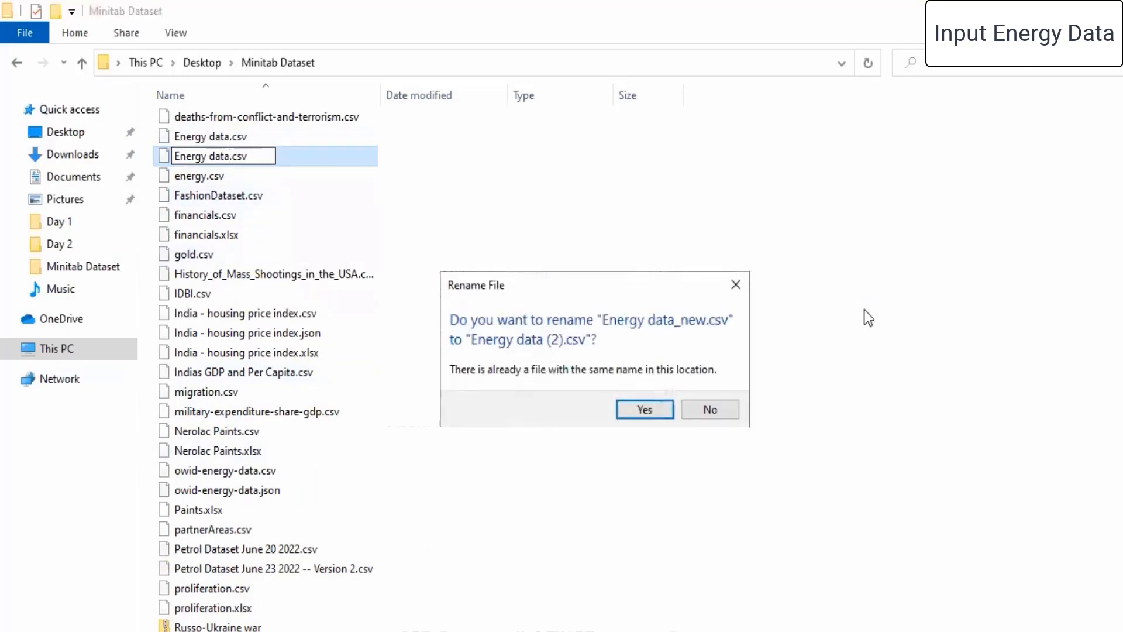
left_click(644, 409)
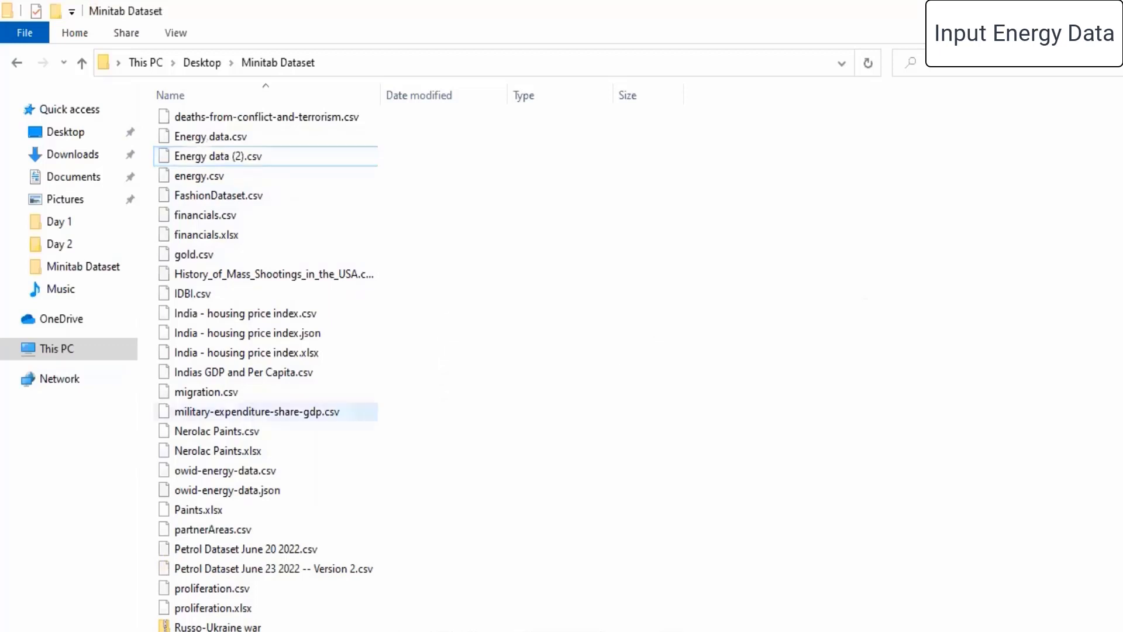
Switch back to Tableau and create a new workbook in a maximized window, continuing the product trial
left_click(212, 139)
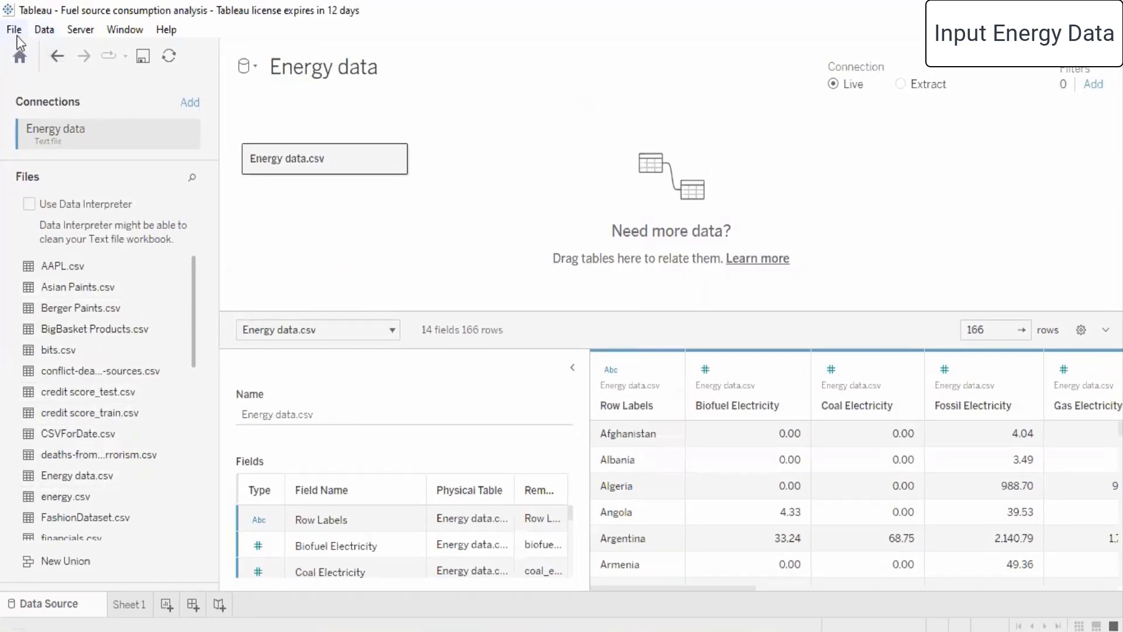
left_click(131, 604)
left_click(59, 599)
left_click(130, 605)
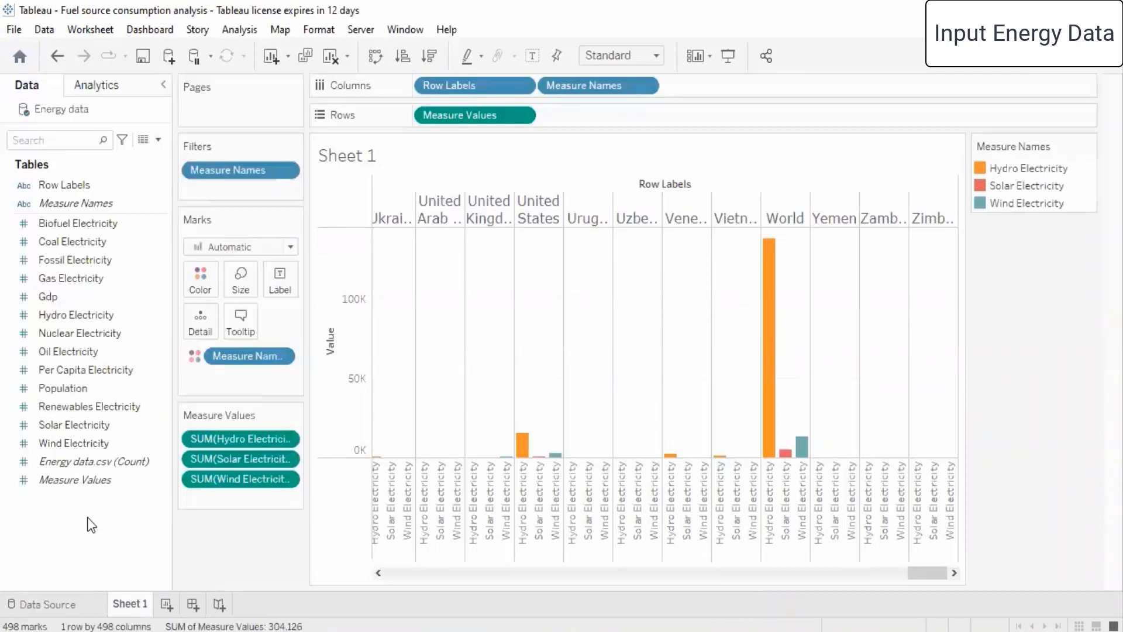
left_click(13, 28)
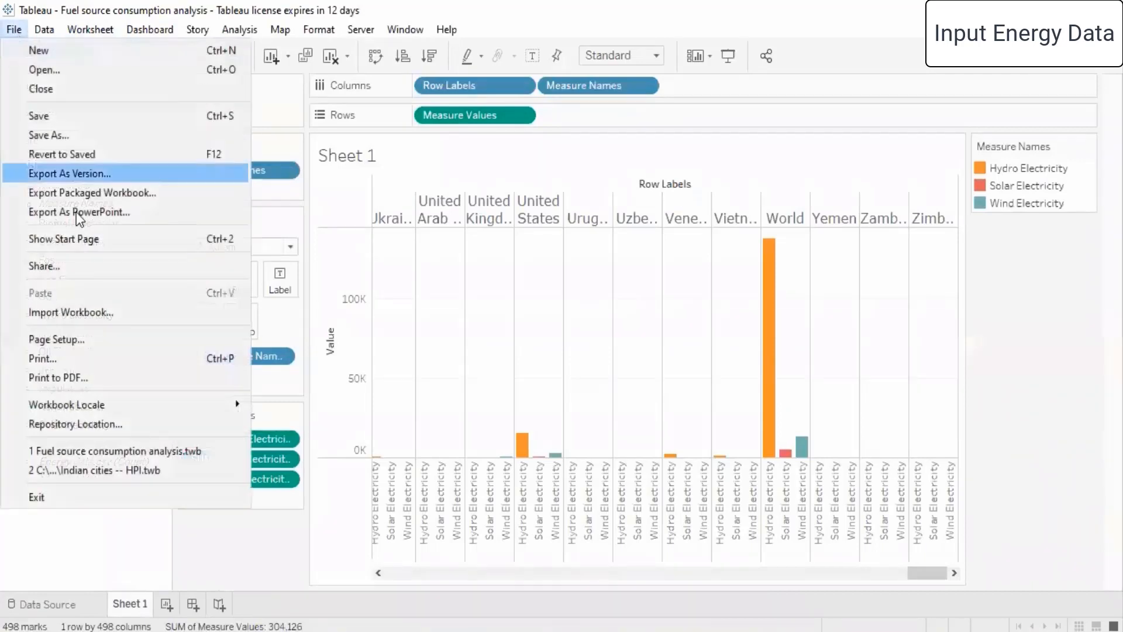
left_click(75, 55)
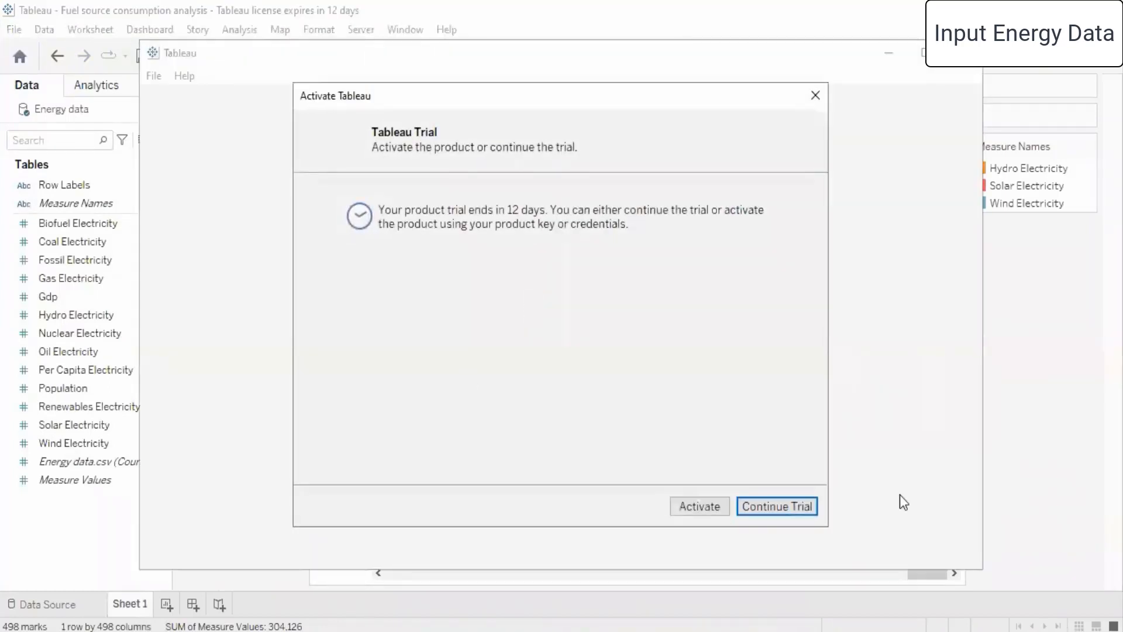
left_click(793, 505)
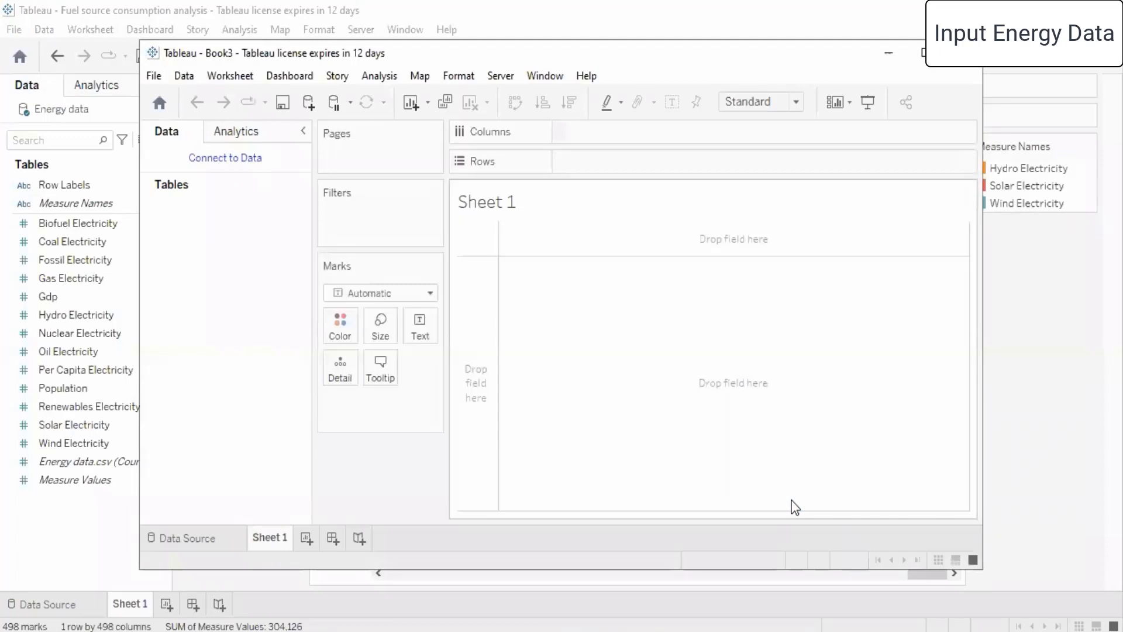
left_click(919, 53)
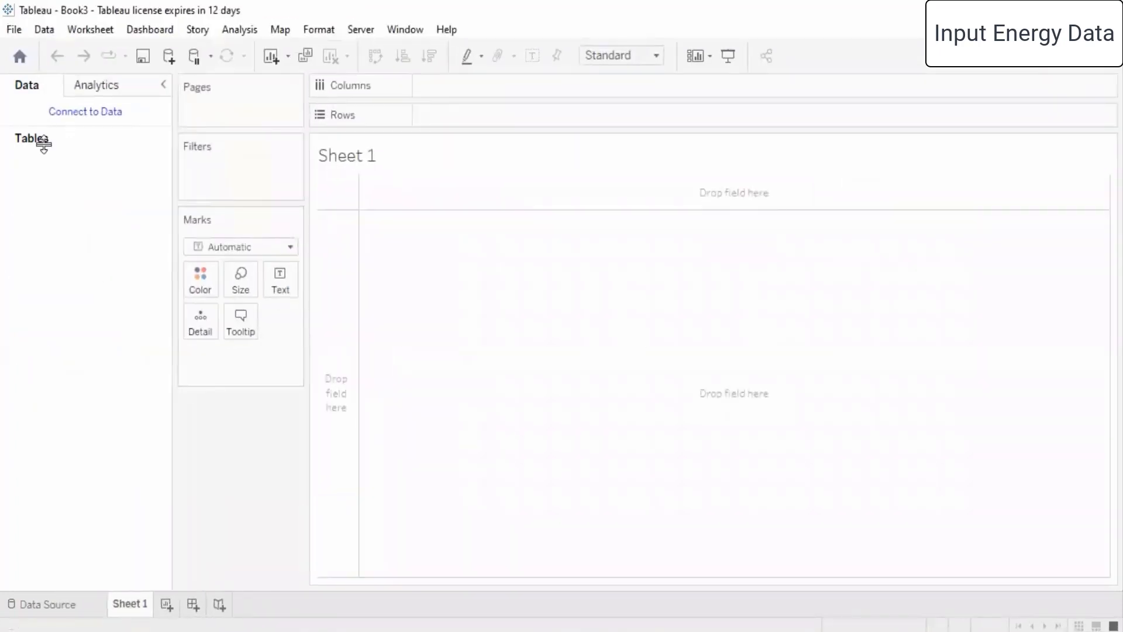
Connect the new workbook to the text file Energy data (2).csv from the Minitab Dataset folder and go to Sheet 1
left_click(80, 118)
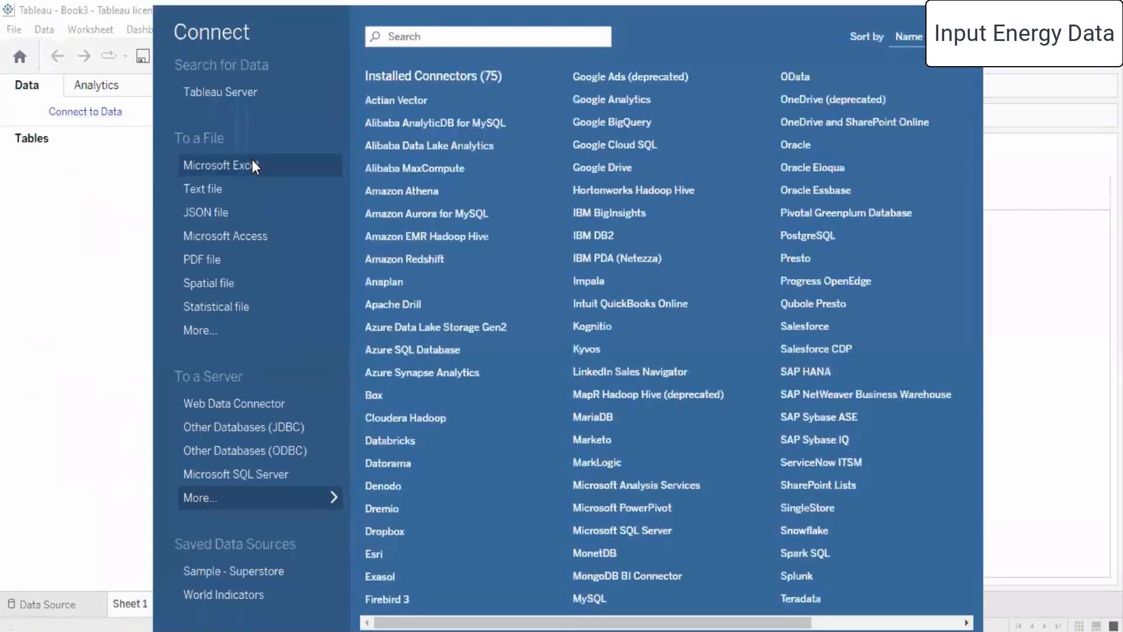
left_click(261, 187)
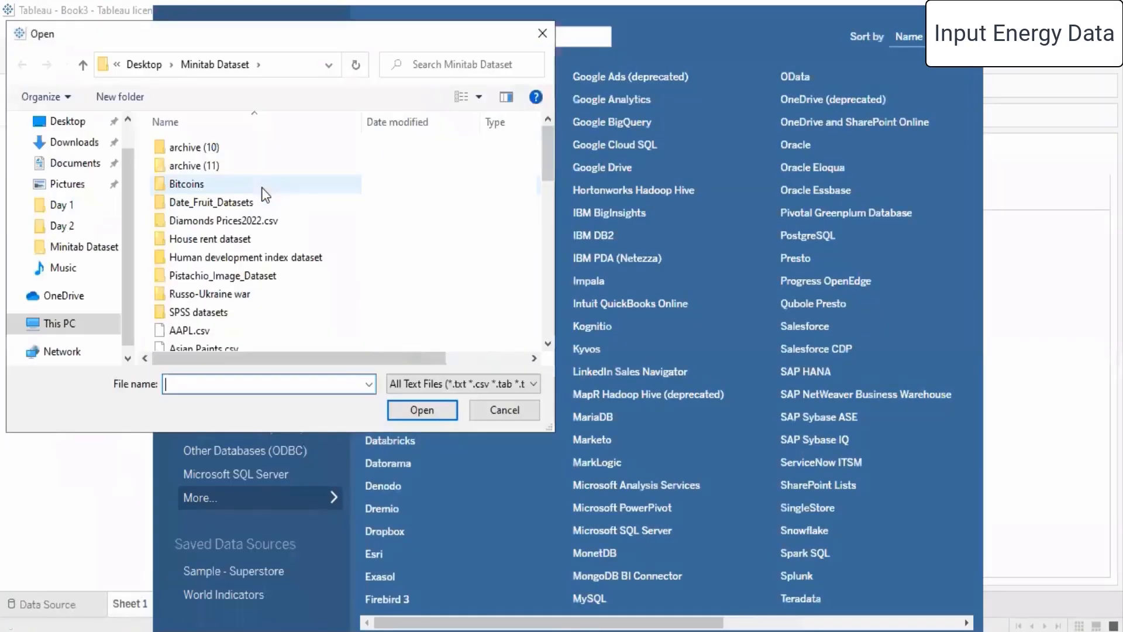
scroll(246, 284, "down", 5)
scroll(245, 284, "up", 1)
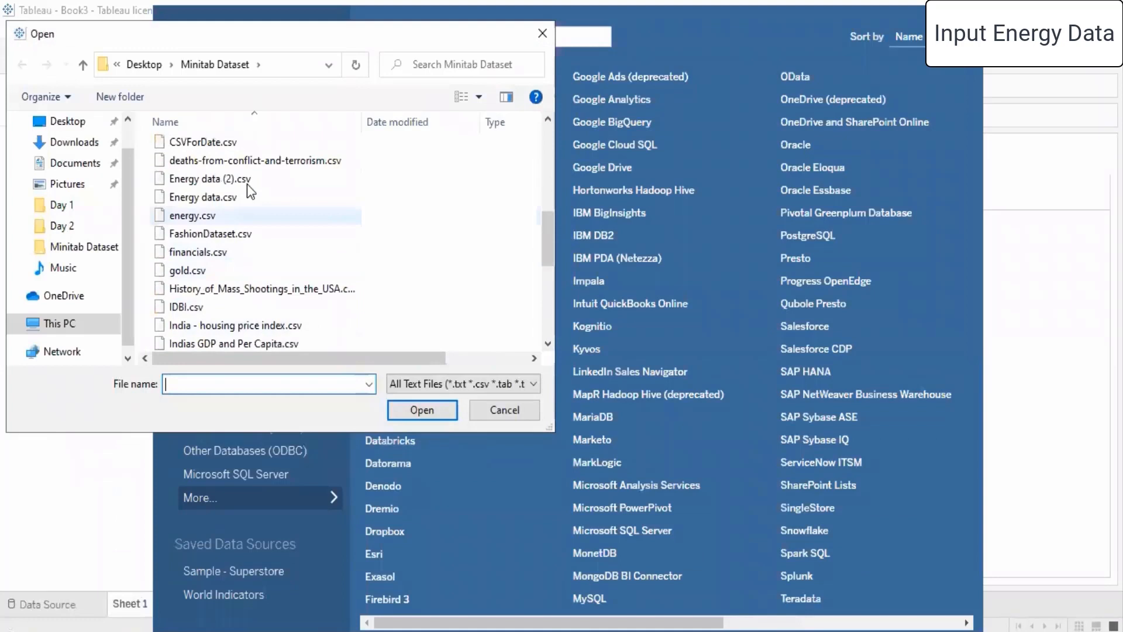
left_click(245, 179)
left_click(399, 407)
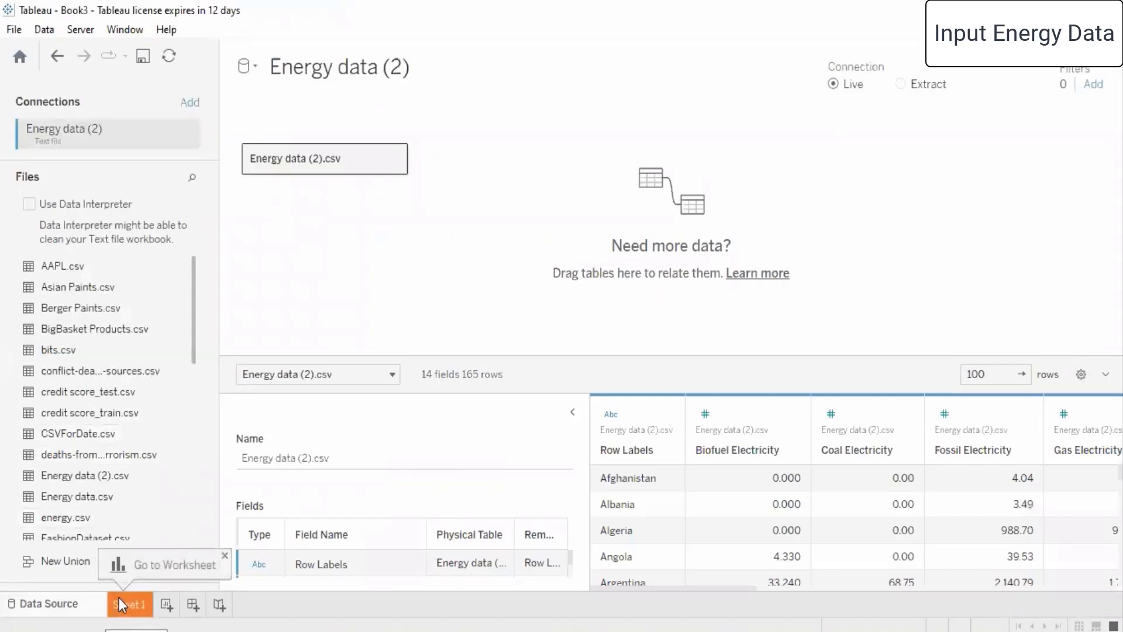
left_click(118, 600)
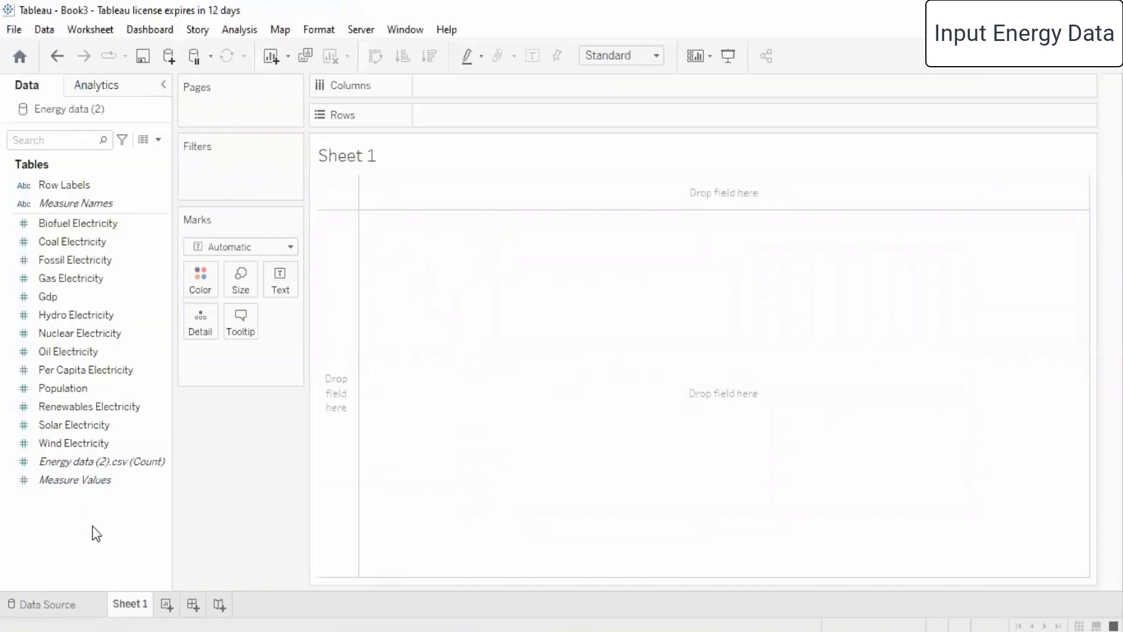
Plot Biofuel Electricity and Gas Electricity on Rows against Row Labels on Columns
left_click(91, 462)
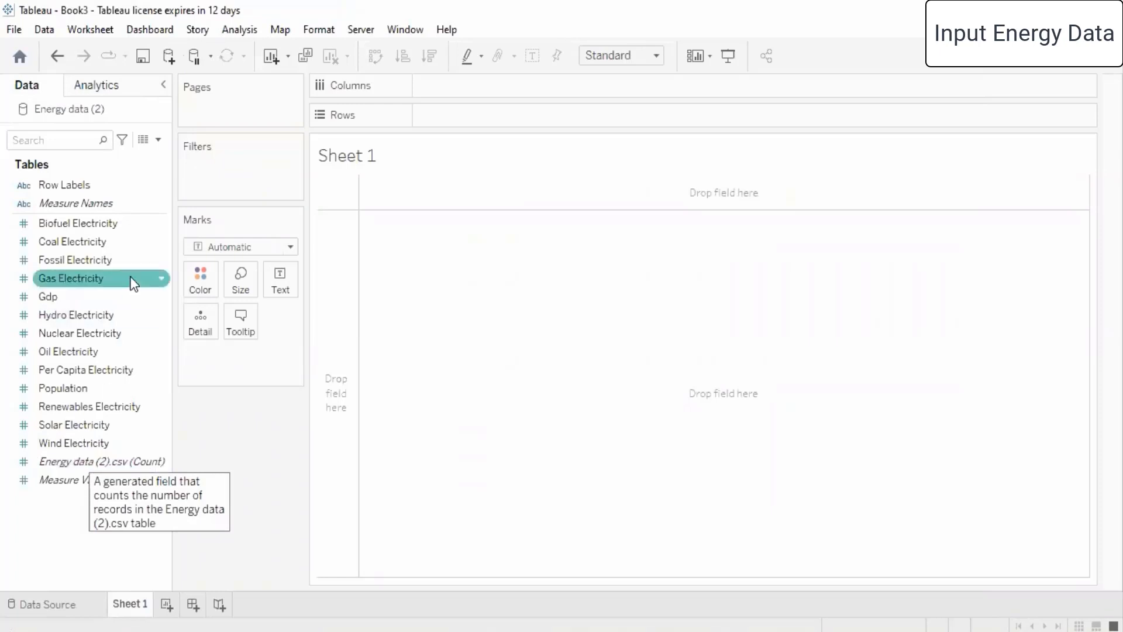
mouse_move(76, 228)
left_mouse_down()
mouse_move(507, 125)
mouse_move(512, 105)
mouse_move(512, 119)
left_mouse_up()
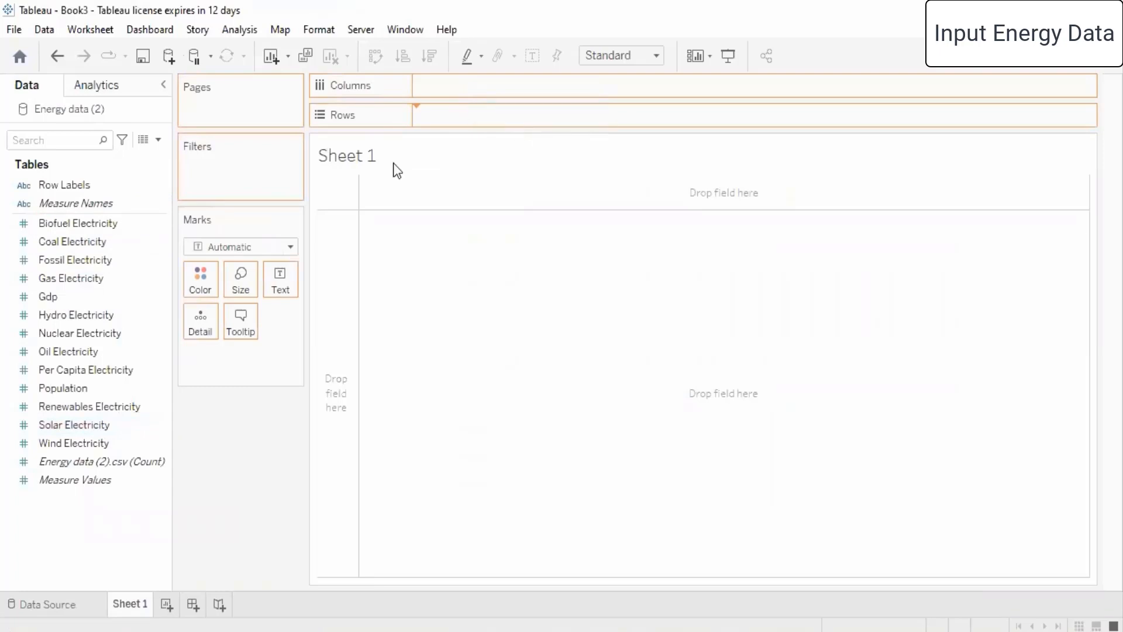
left_click_drag(65, 278, 635, 117)
left_click_drag(71, 182, 462, 82)
left_click_drag(531, 572, 870, 573)
left_click_drag(1028, 539, 1059, 550)
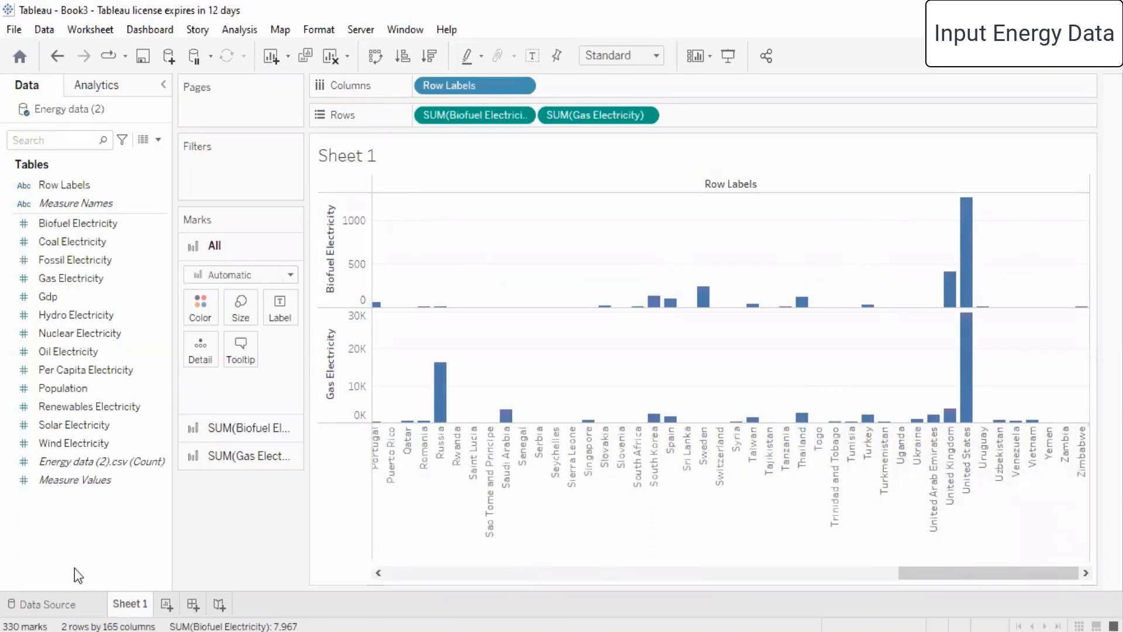
Convert the biofuel and gas electricity chart to horizontal bars, look through all the countries, and hide the chart type suggestions
left_click(1045, 74)
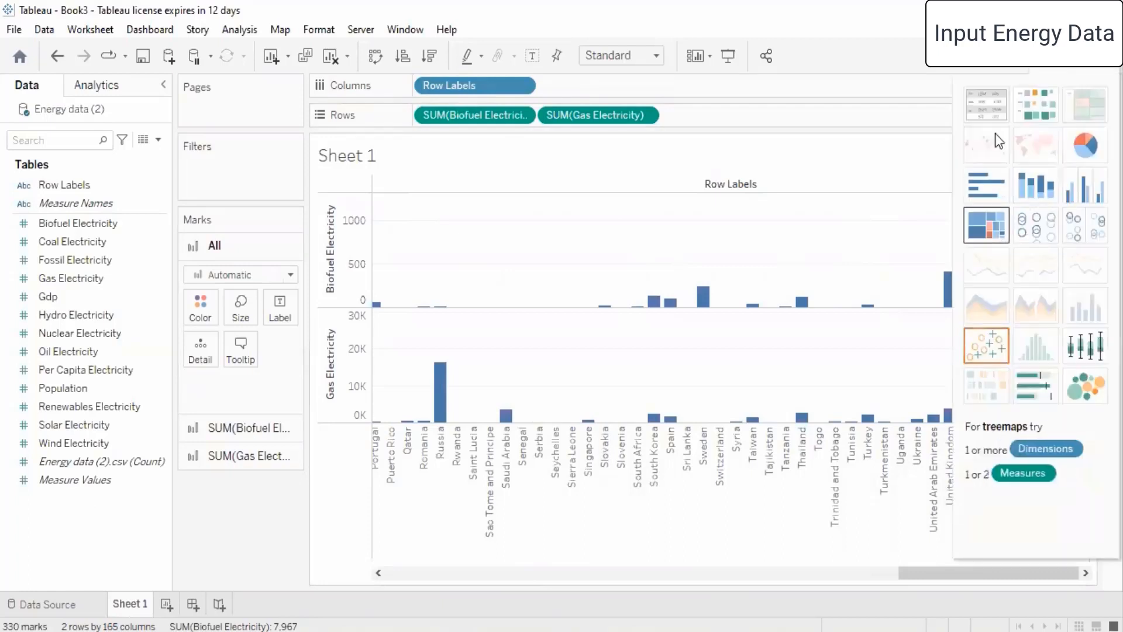
left_click(1000, 192)
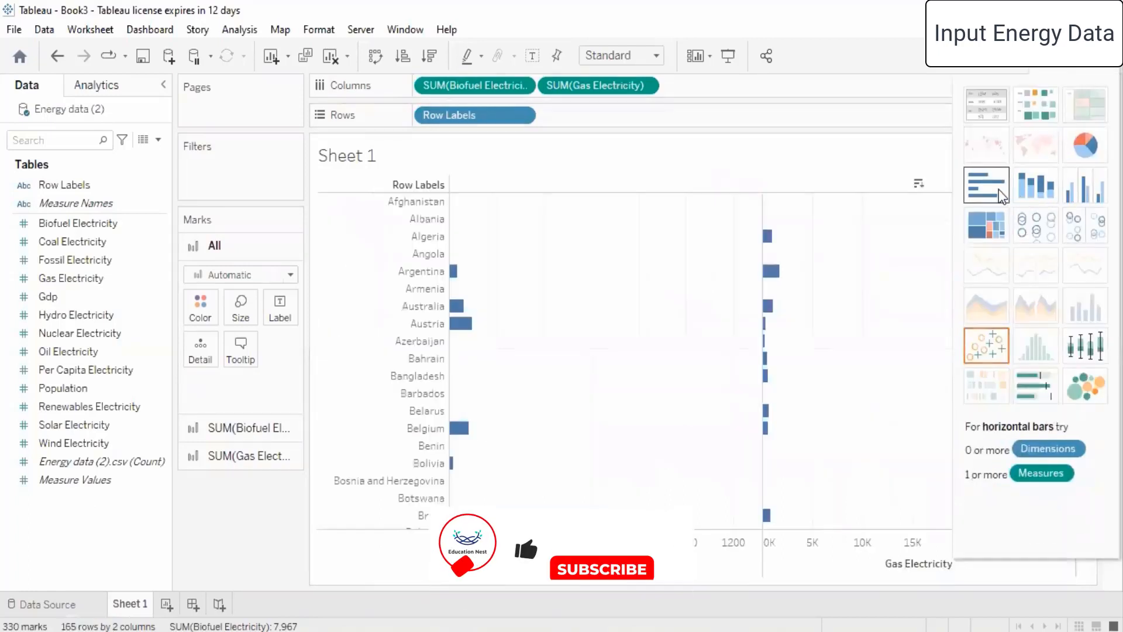
scroll(579, 288, "down", 20)
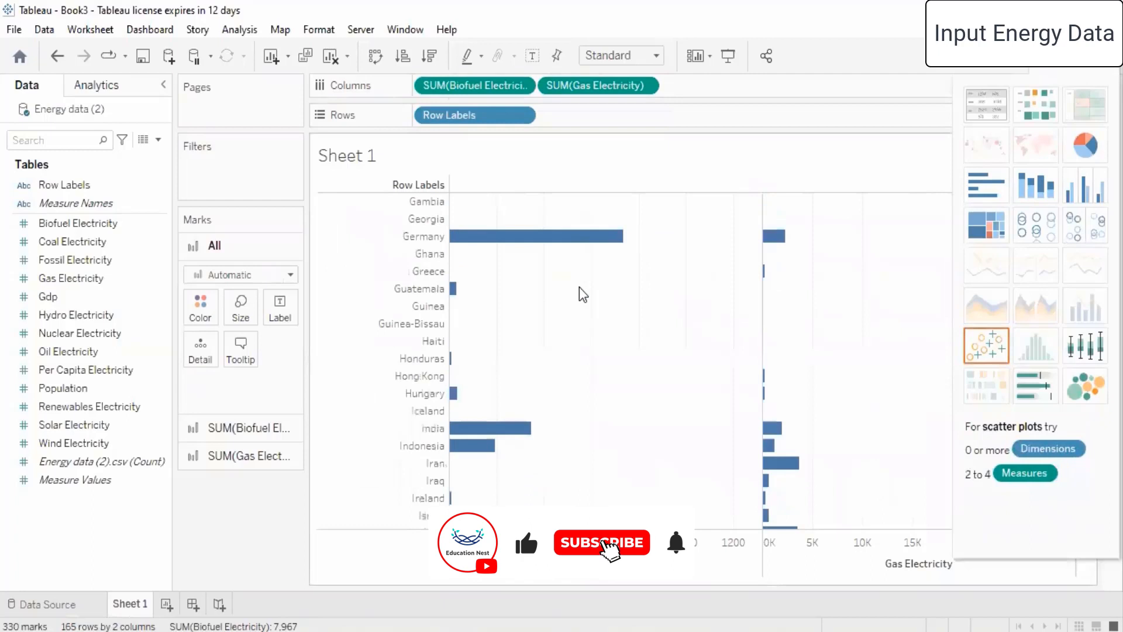
scroll(579, 288, "down", 10)
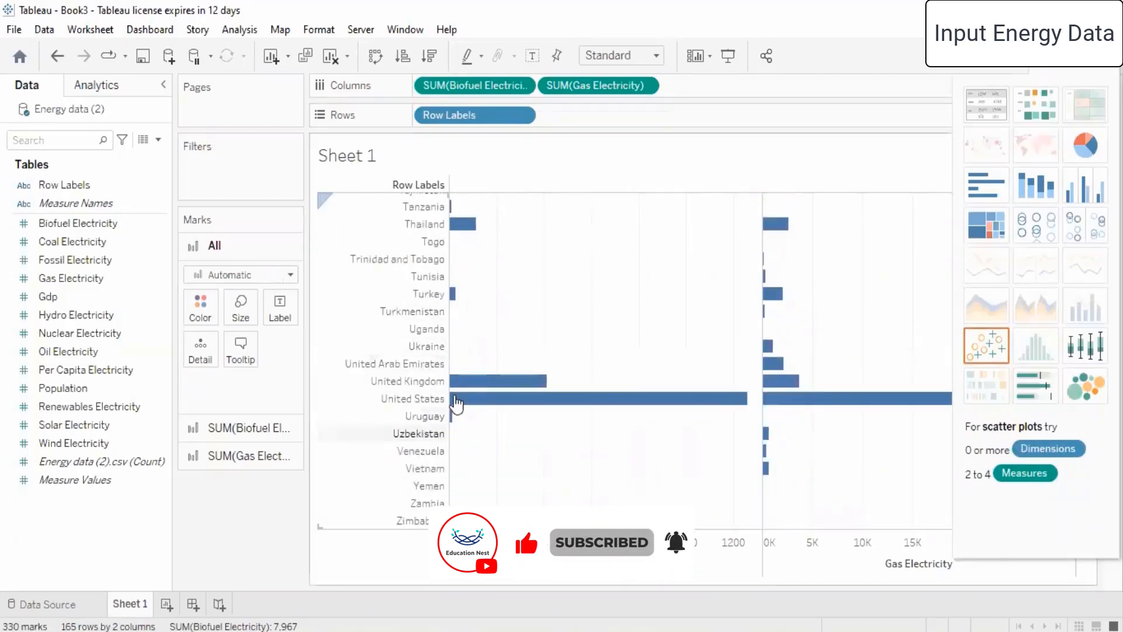
scroll(689, 393, "up", 20)
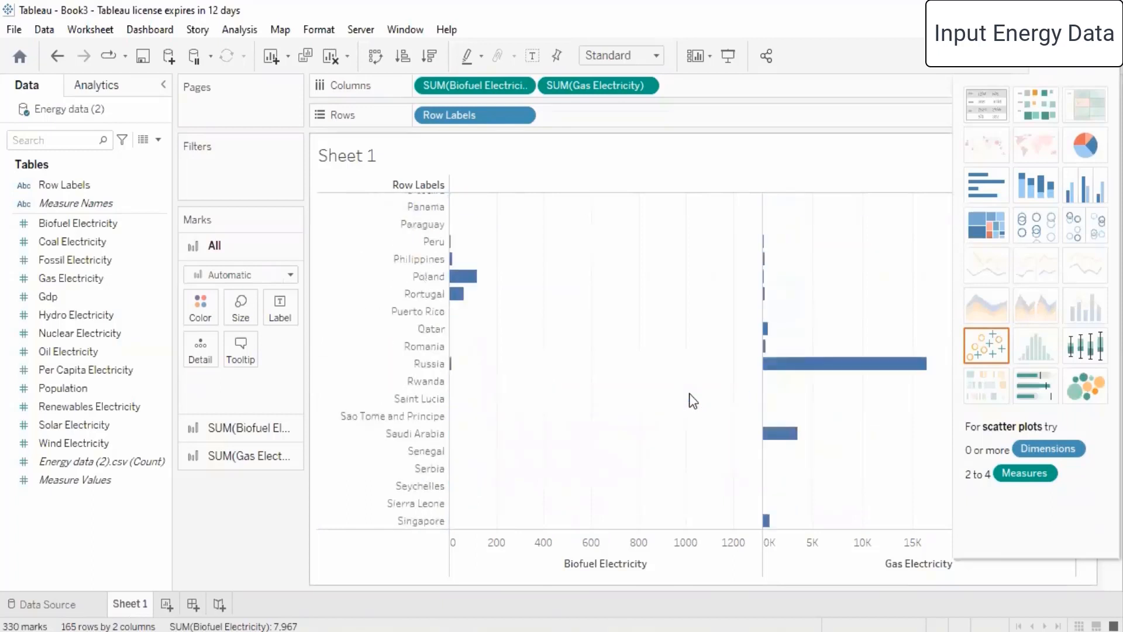
scroll(689, 394, "up", 15)
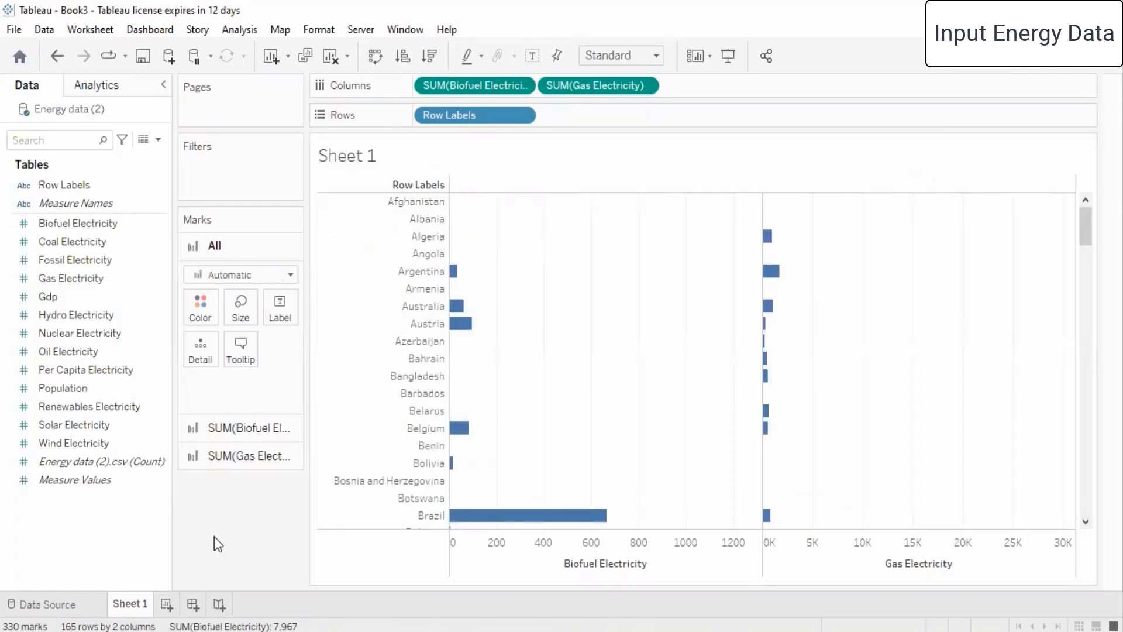
Review the options of the Gas Electricity measure and the field and nested sort orders offered for Row Labels
left_click(650, 87)
left_click(650, 87)
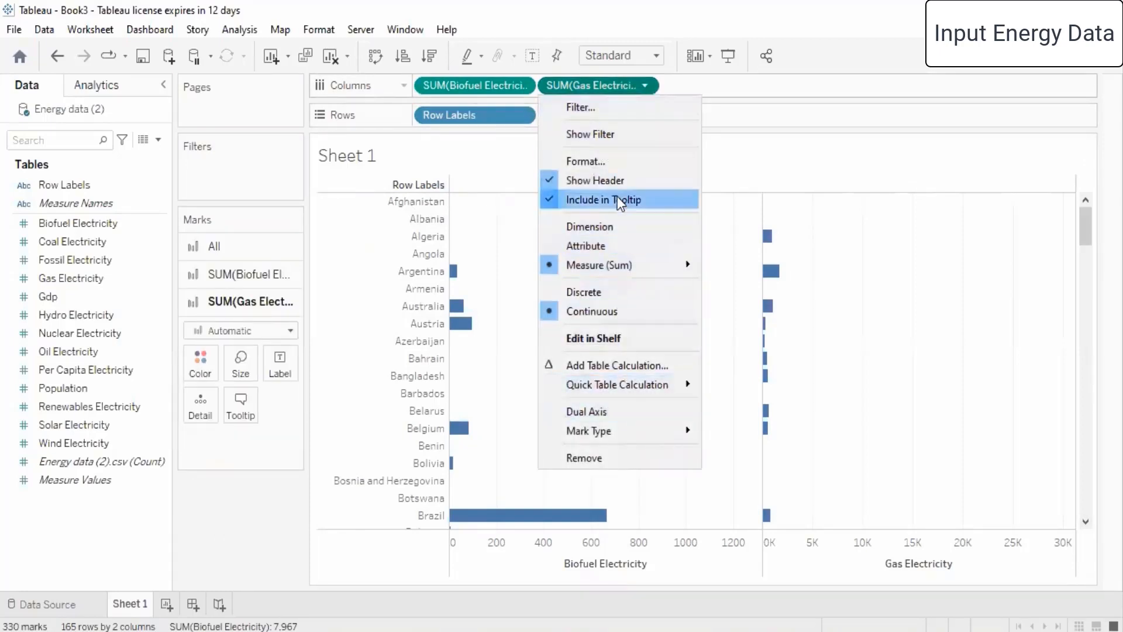
left_click(445, 177)
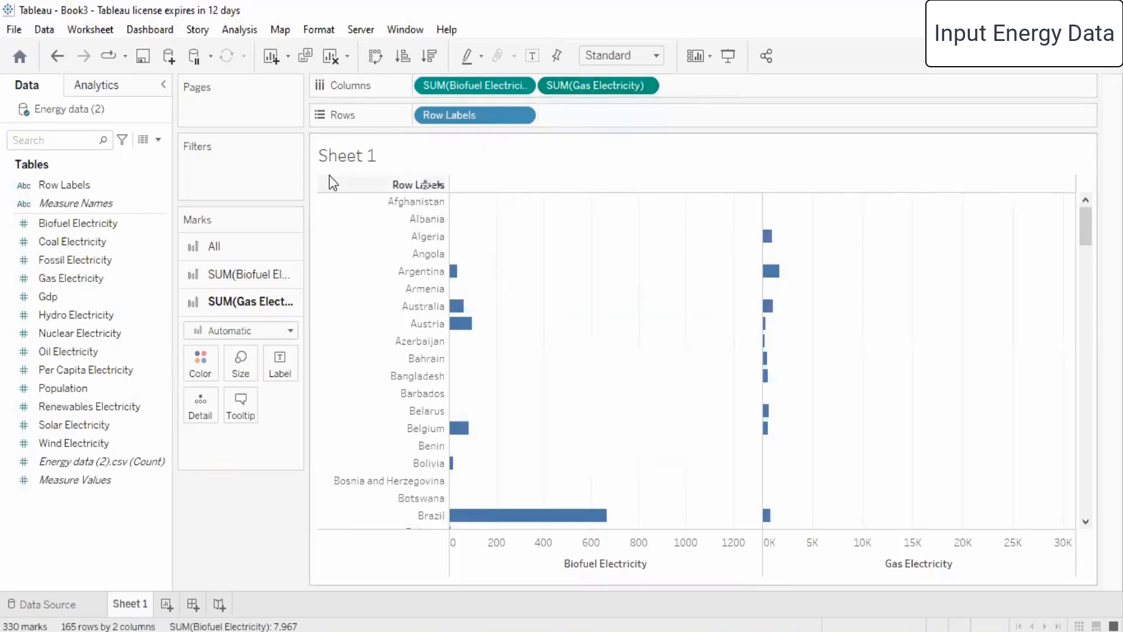
left_click(345, 201)
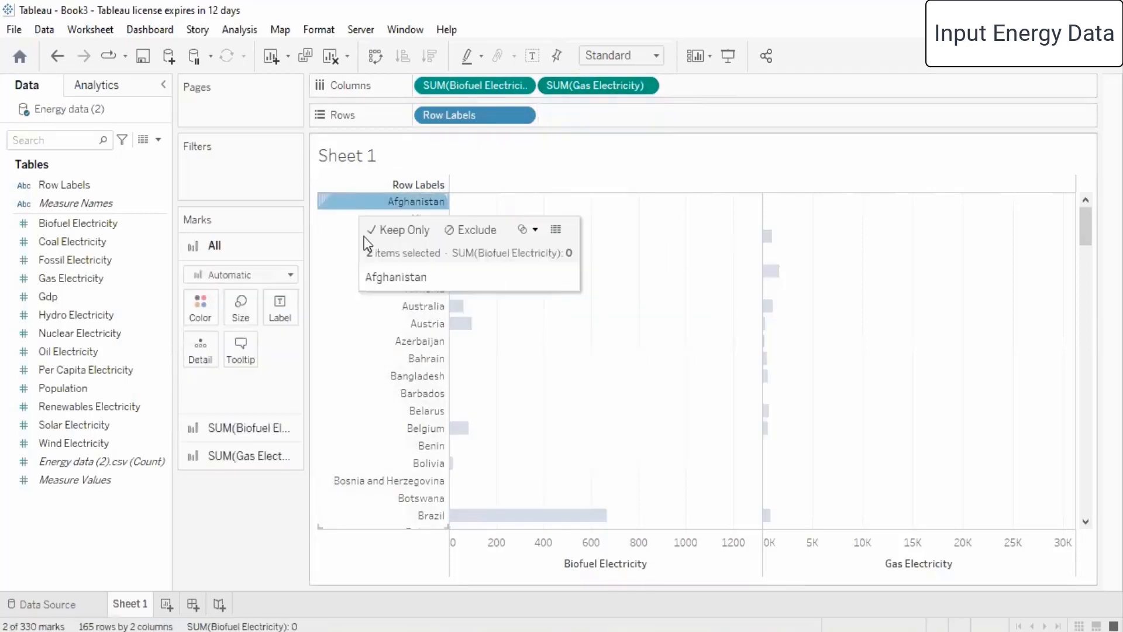
left_click(374, 342)
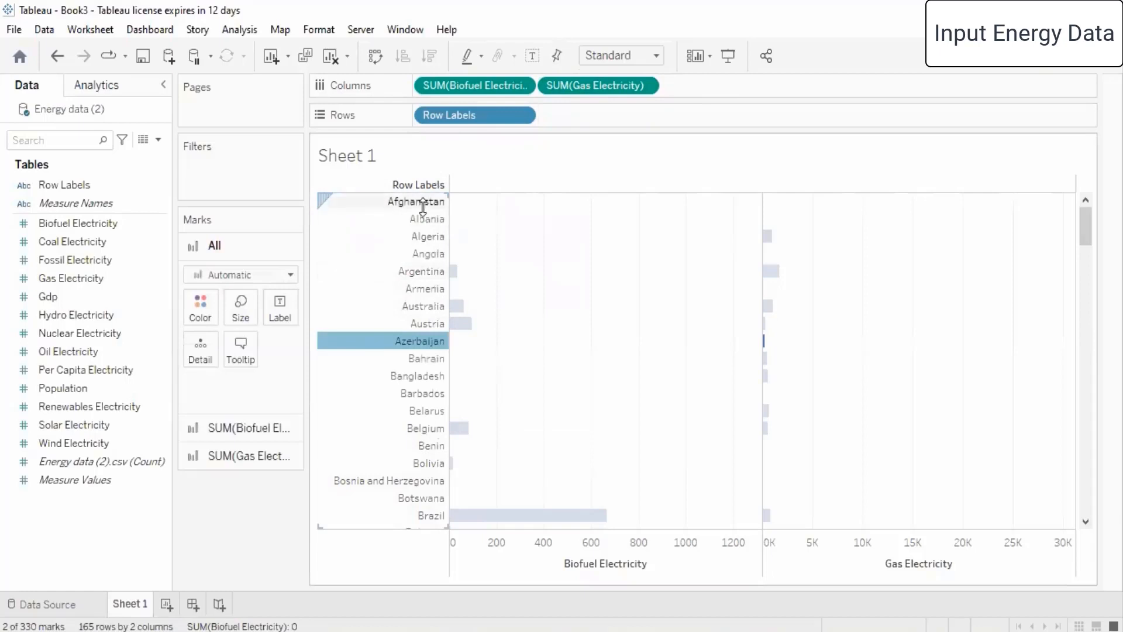
left_click(446, 190)
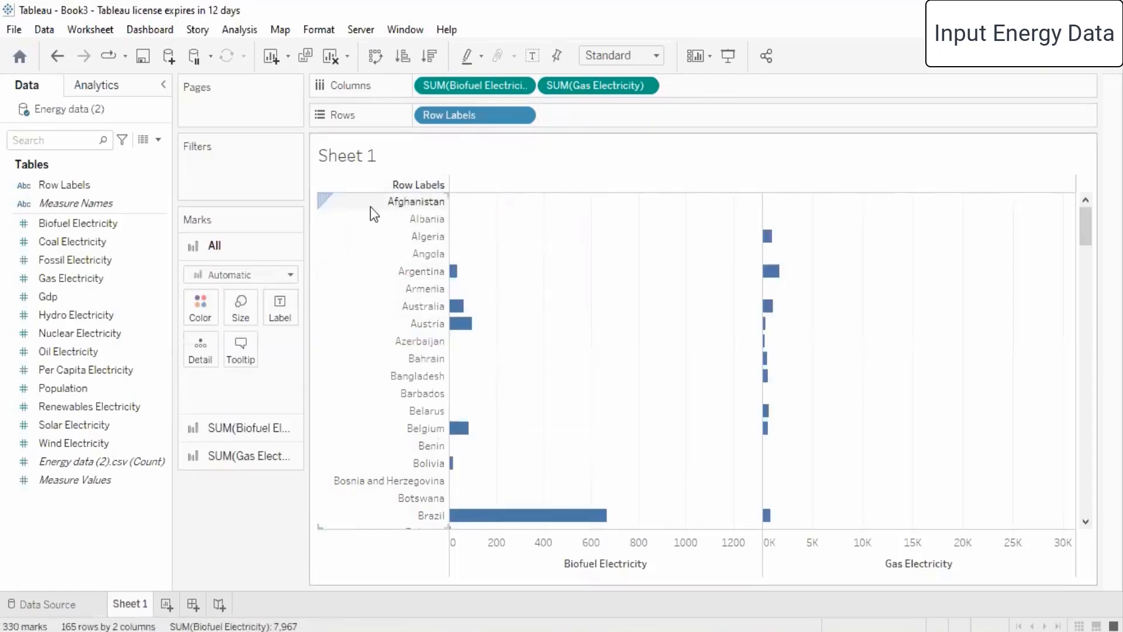
left_click(441, 187)
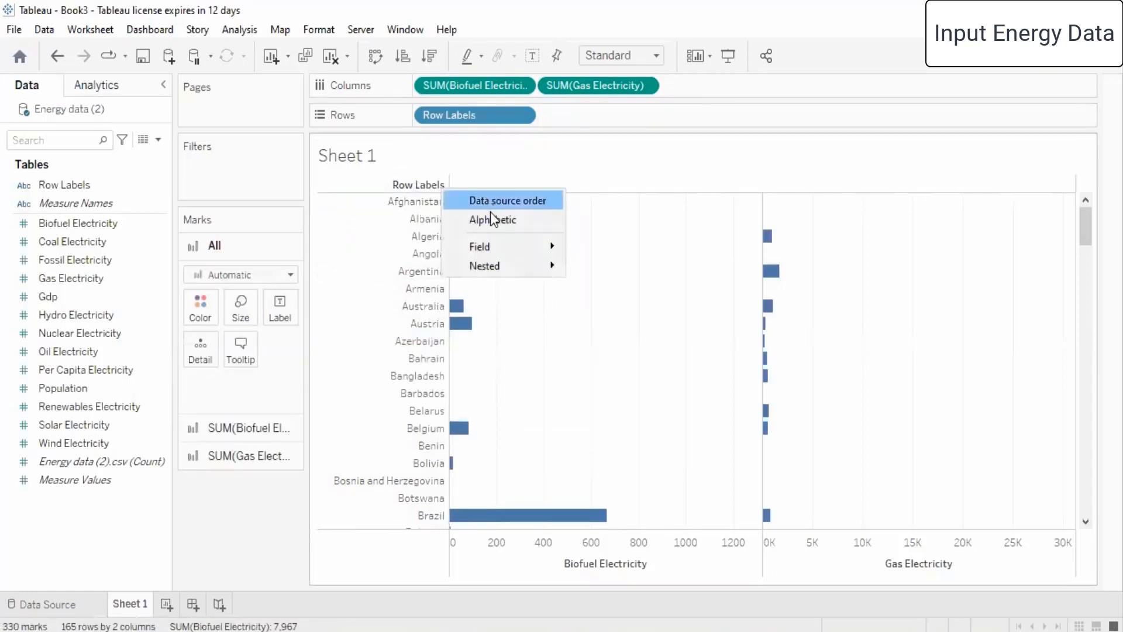
mouse_move(493, 241)
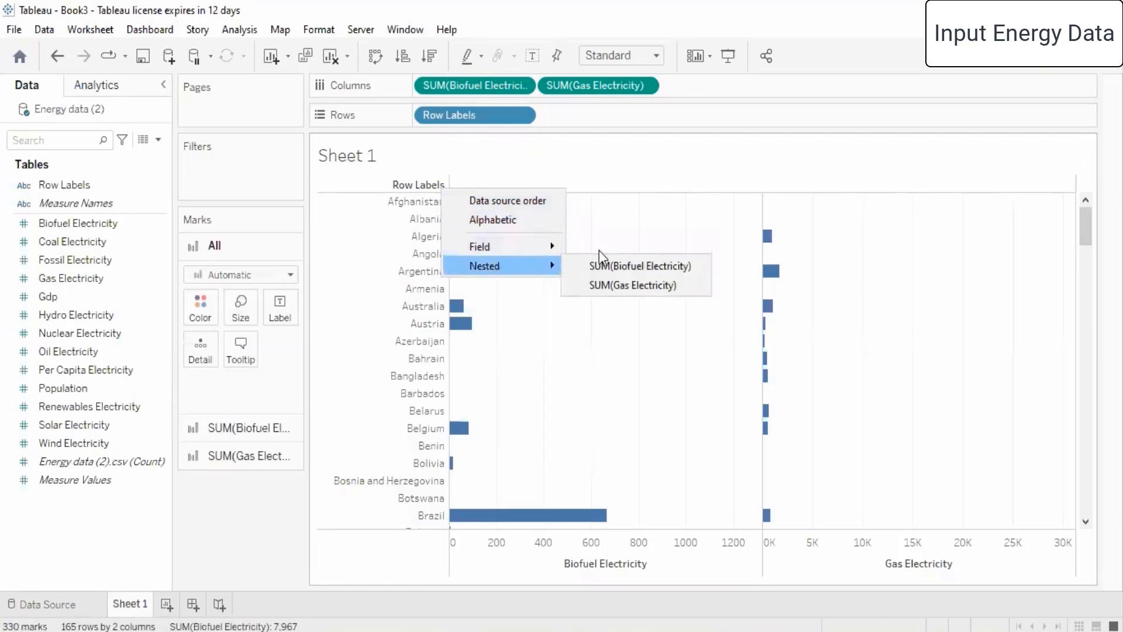
Review the options of the Biofuel Electricity measure on Columns without changing any of them
left_click(542, 93)
left_click(523, 84)
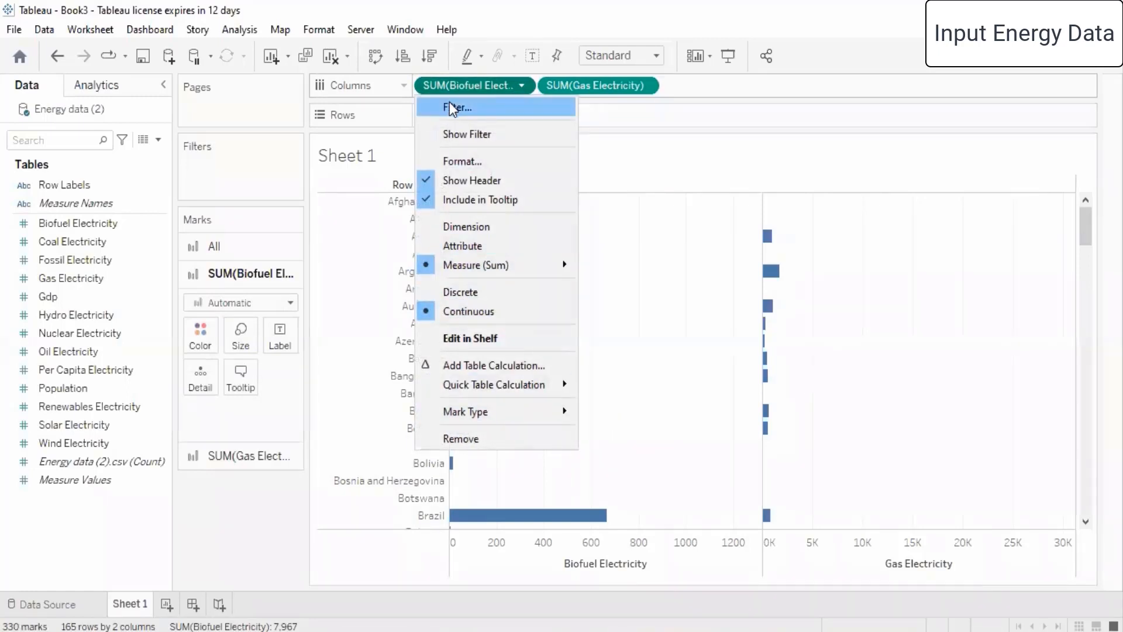
left_click(212, 566)
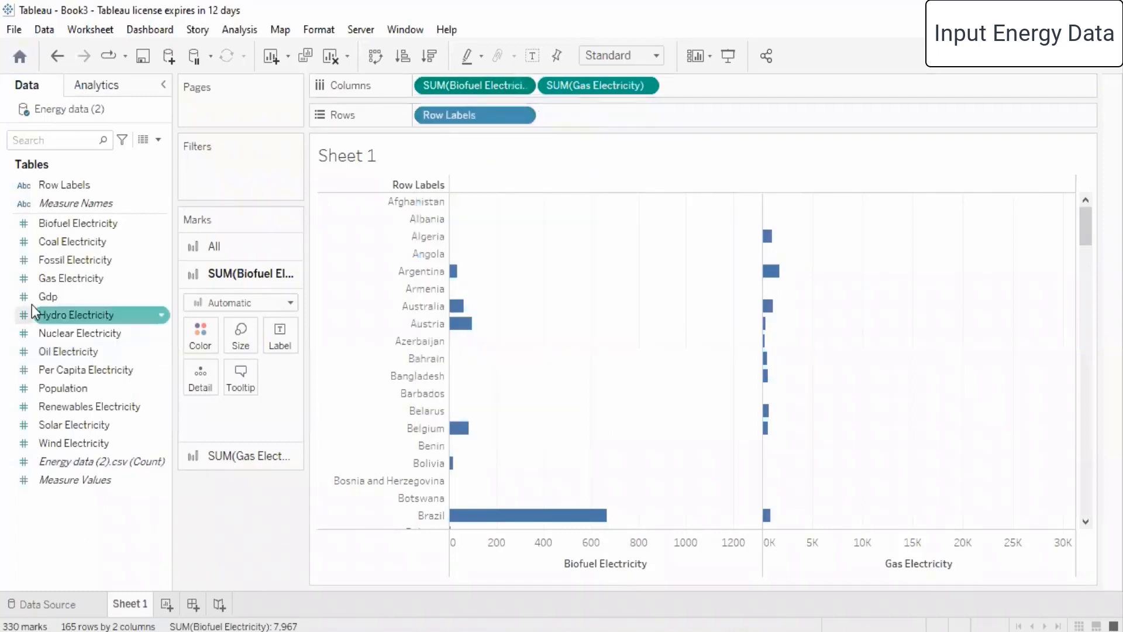
Add Gdp as a filter on all values, keeping the full range
left_click_drag(52, 304, 231, 174)
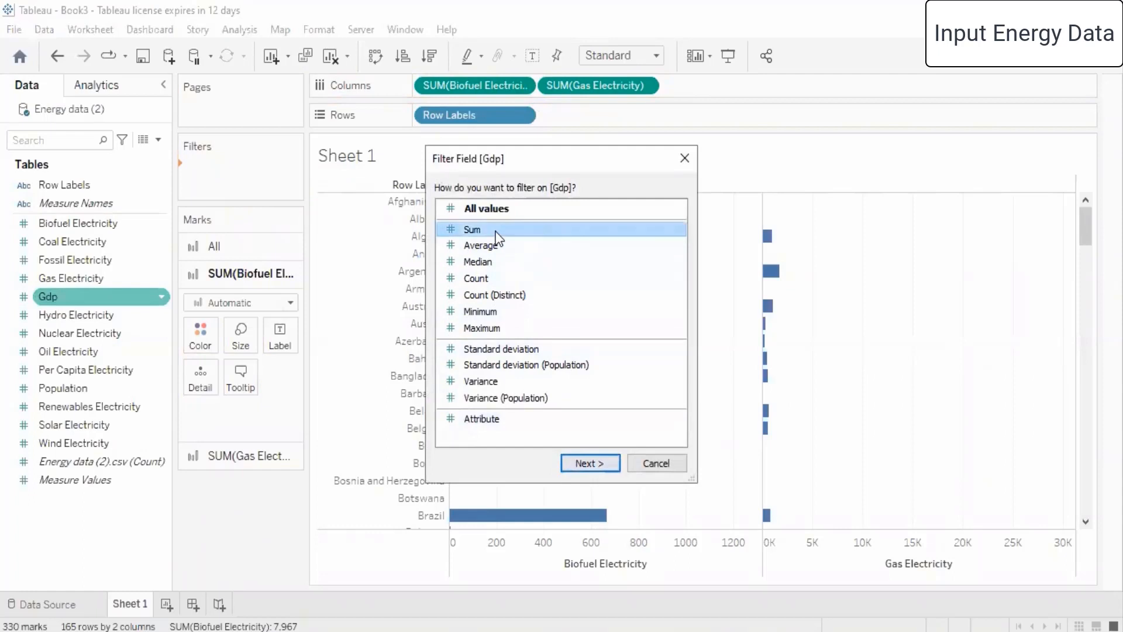
left_click(499, 209)
left_click(589, 460)
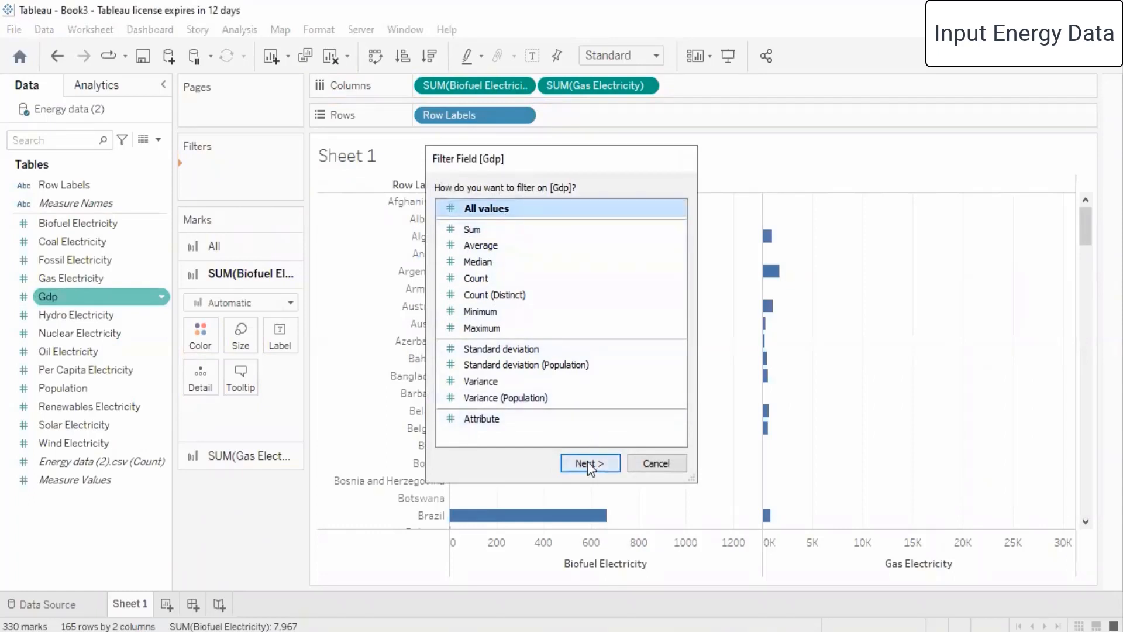
left_click(728, 450)
left_click(596, 447)
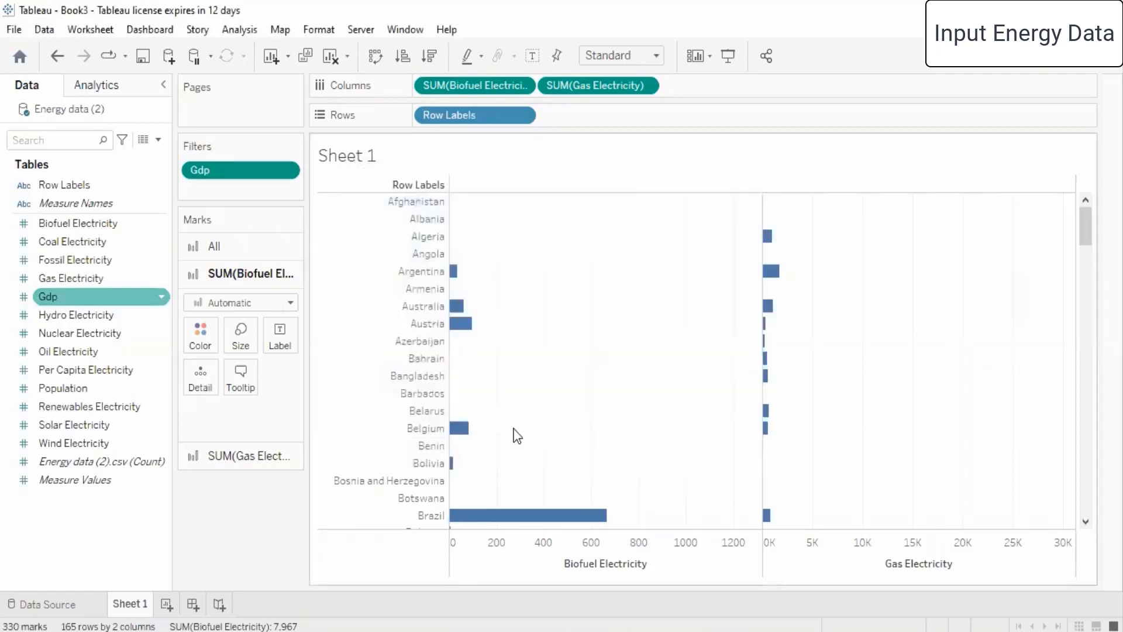
Show the Gdp range filter control and lower its upper limit to slightly past the middle of the slider
left_click(283, 169)
left_click(261, 218)
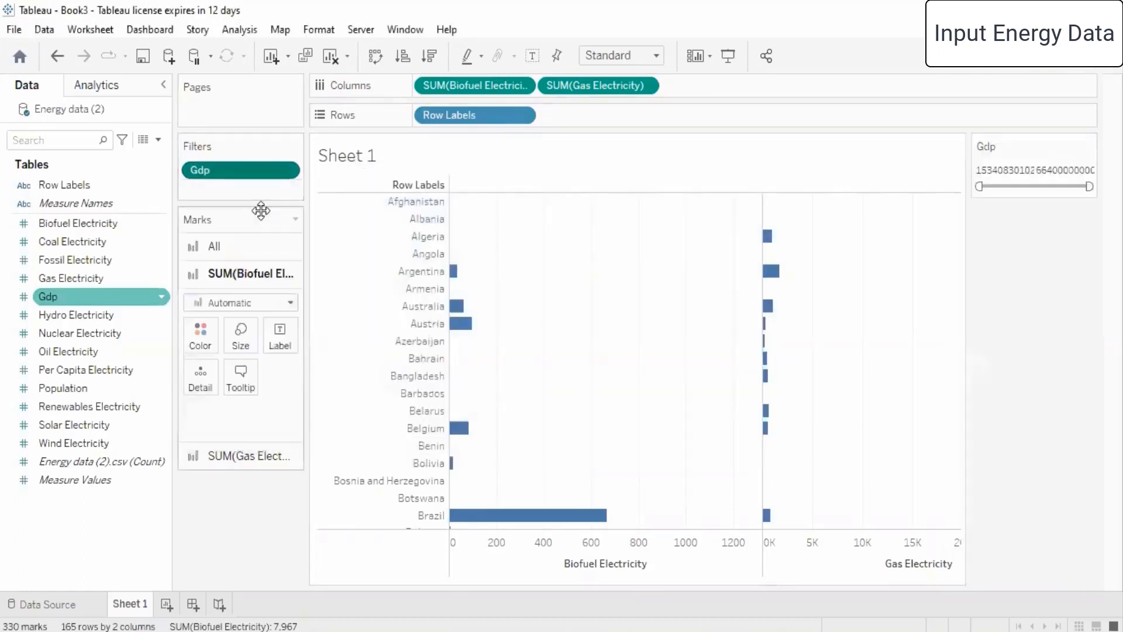
left_click_drag(1090, 186, 1044, 189)
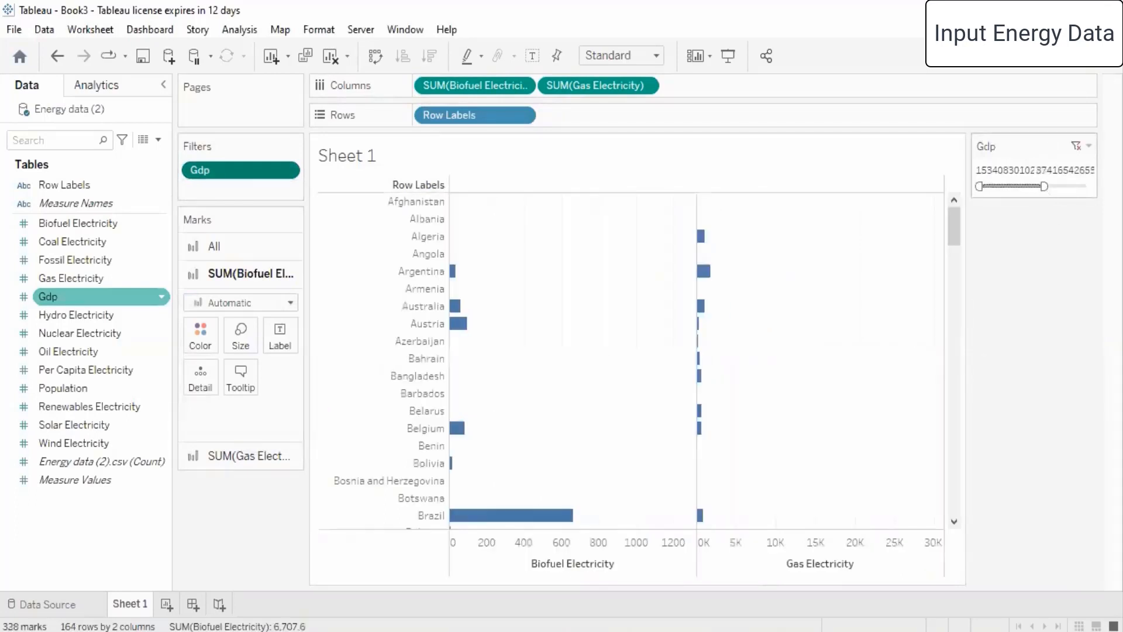
Look through the countries in the Gdp-filtered bar chart and inspect the biofuel and gas values for India
scroll(612, 333, "down", 5)
scroll(612, 335, "down", 5)
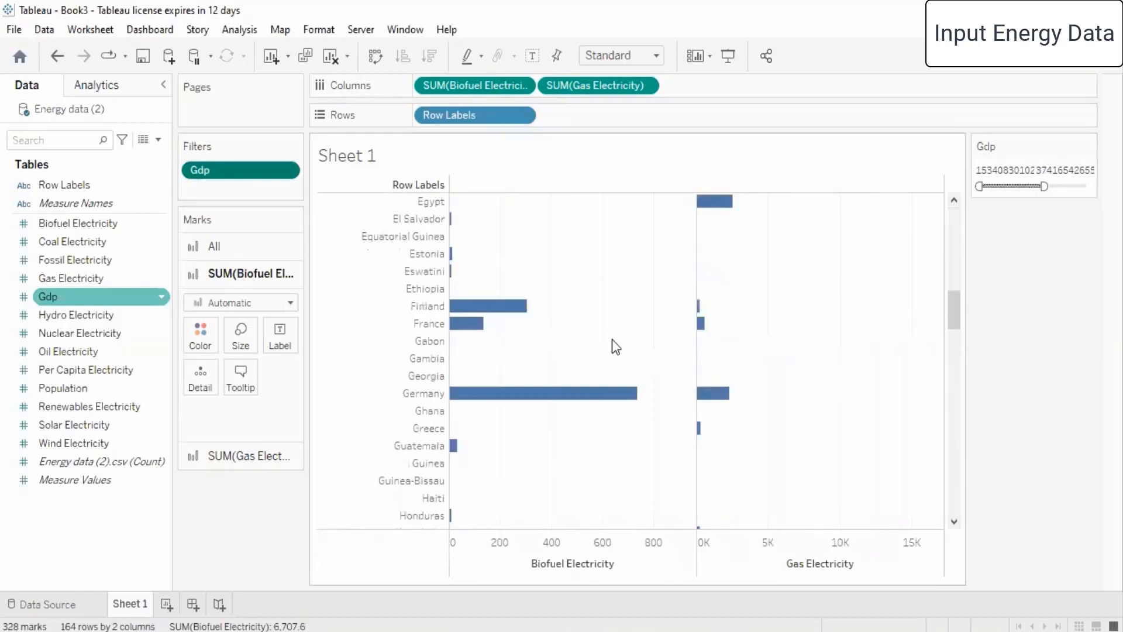
scroll(612, 336, "up", 5)
mouse_move(564, 293)
scroll(562, 284, "down", 10)
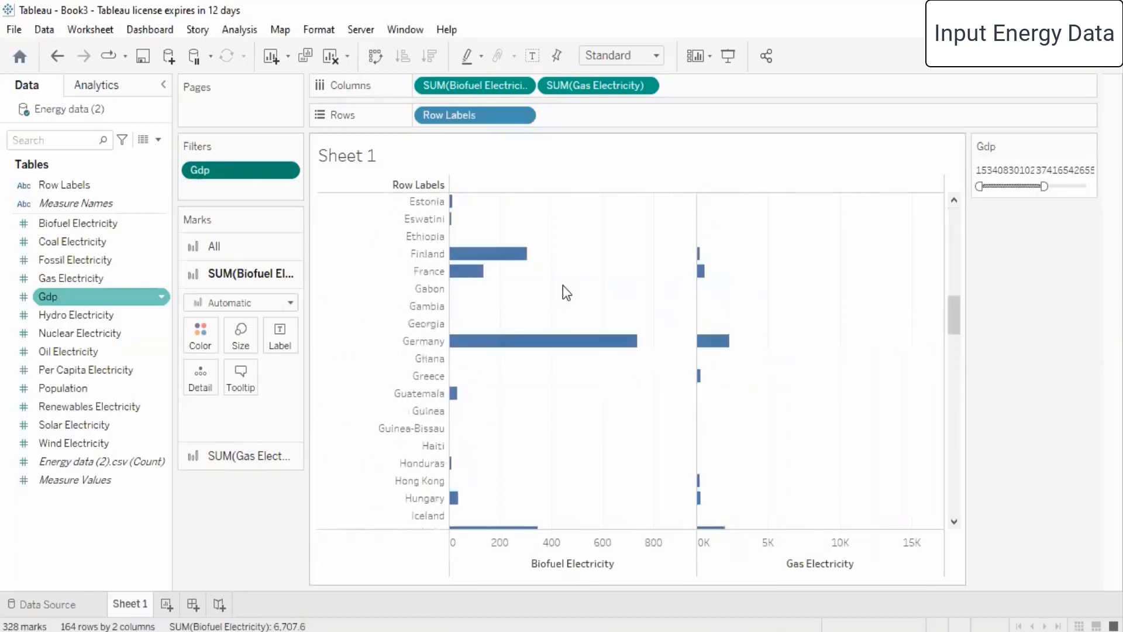
scroll(562, 287, "up", 5)
scroll(562, 287, "down", 4)
mouse_move(576, 369)
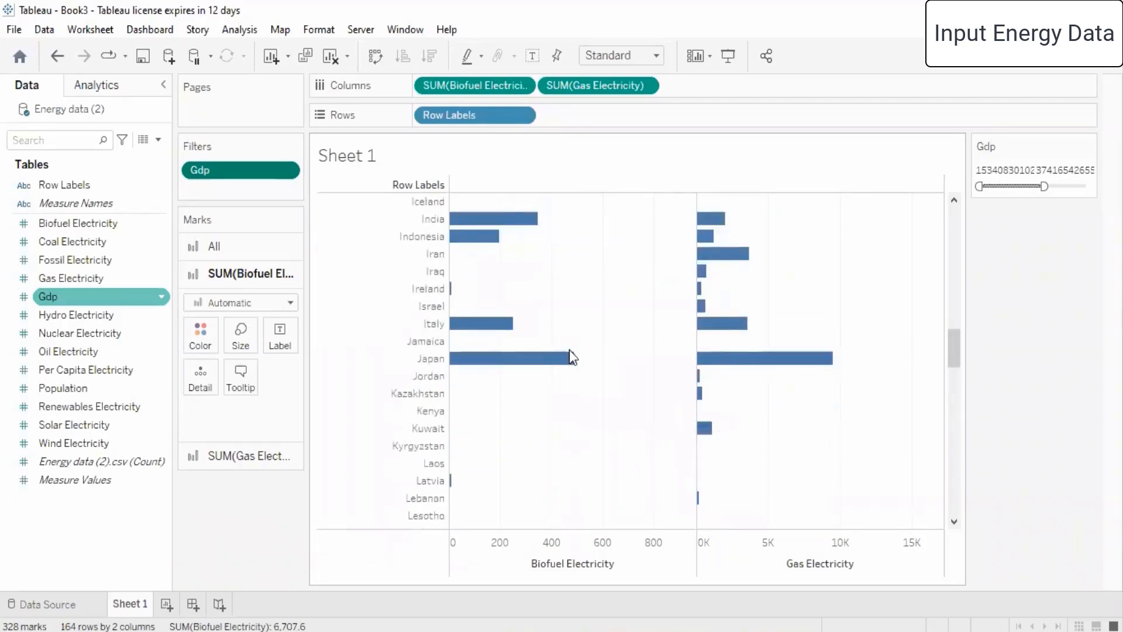
mouse_move(503, 221)
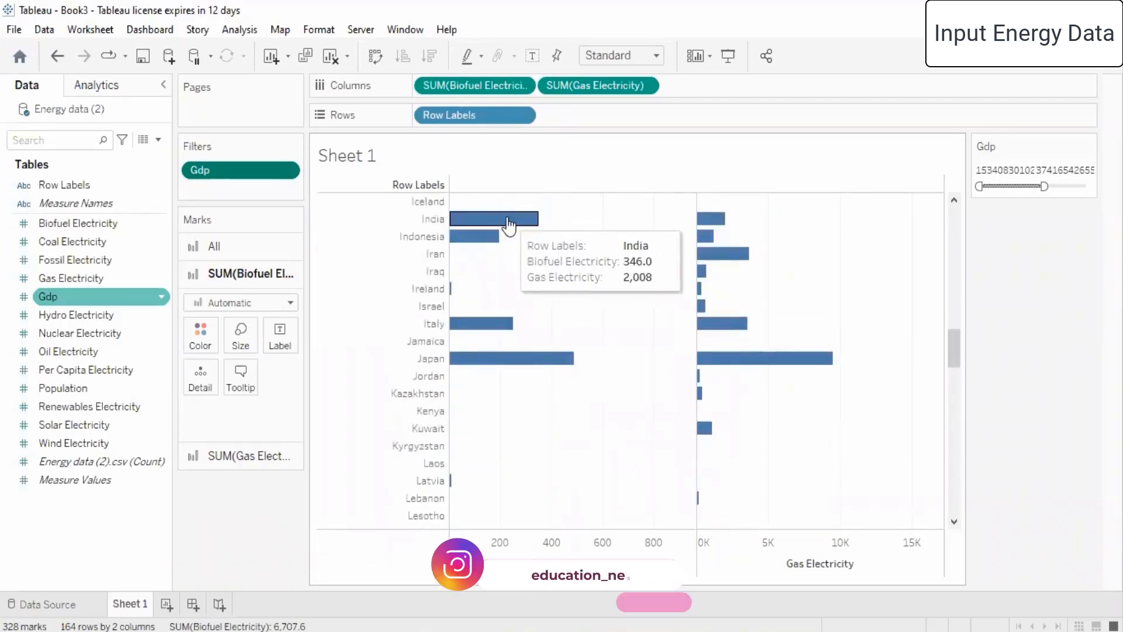
scroll(507, 225, "down", 15)
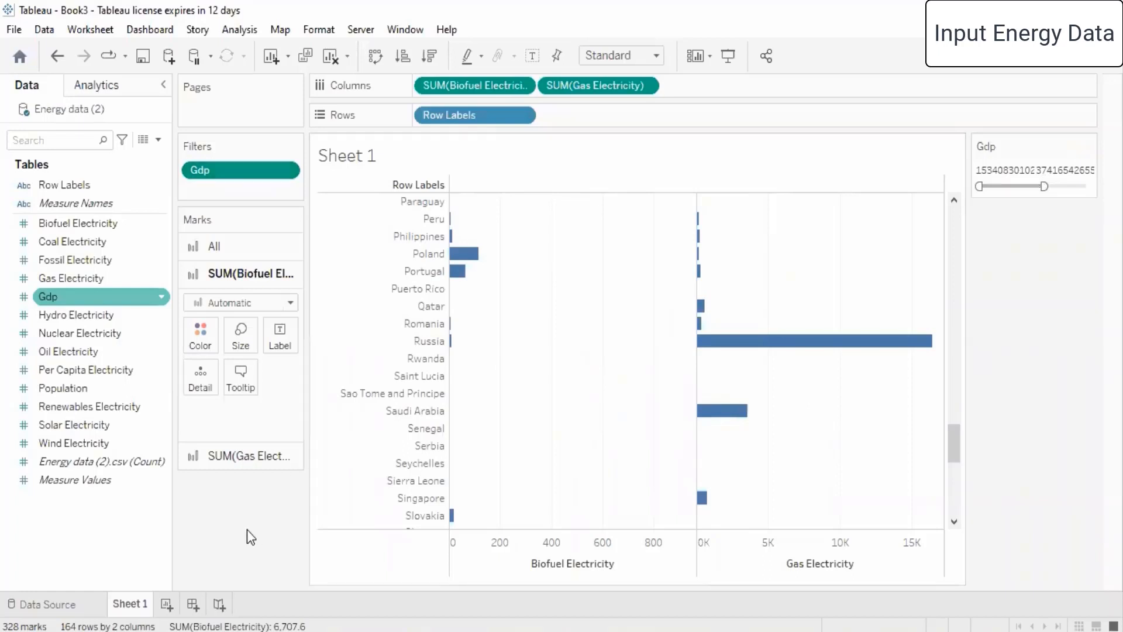
Put Per Capita Electricity on Pages to split the chart into pages by its values
left_click(12, 524)
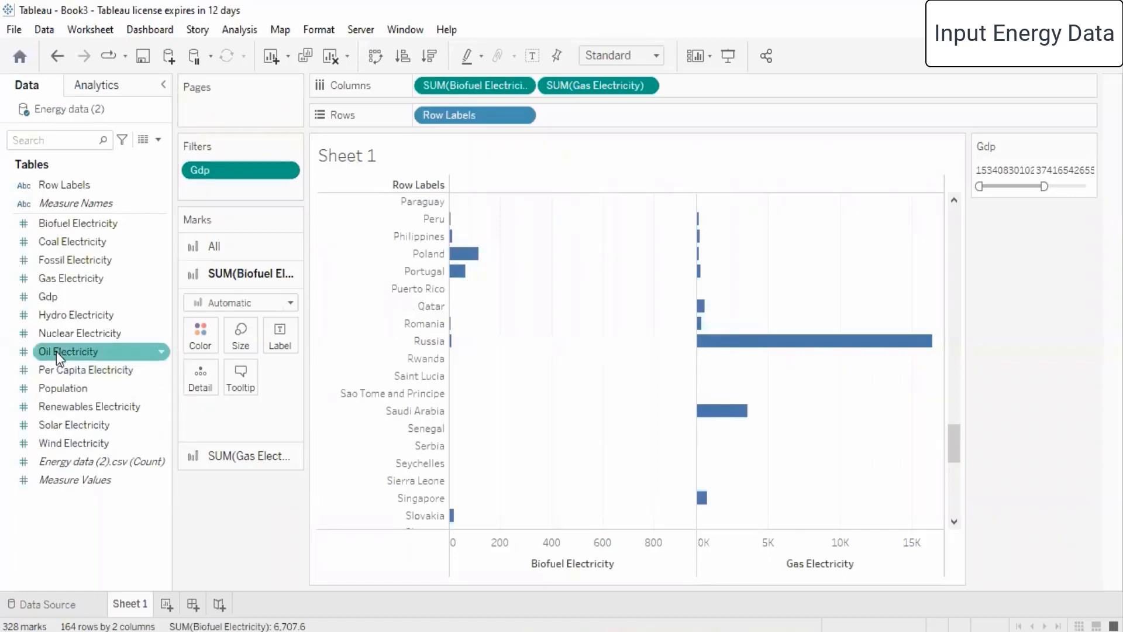
left_click_drag(55, 367, 225, 96)
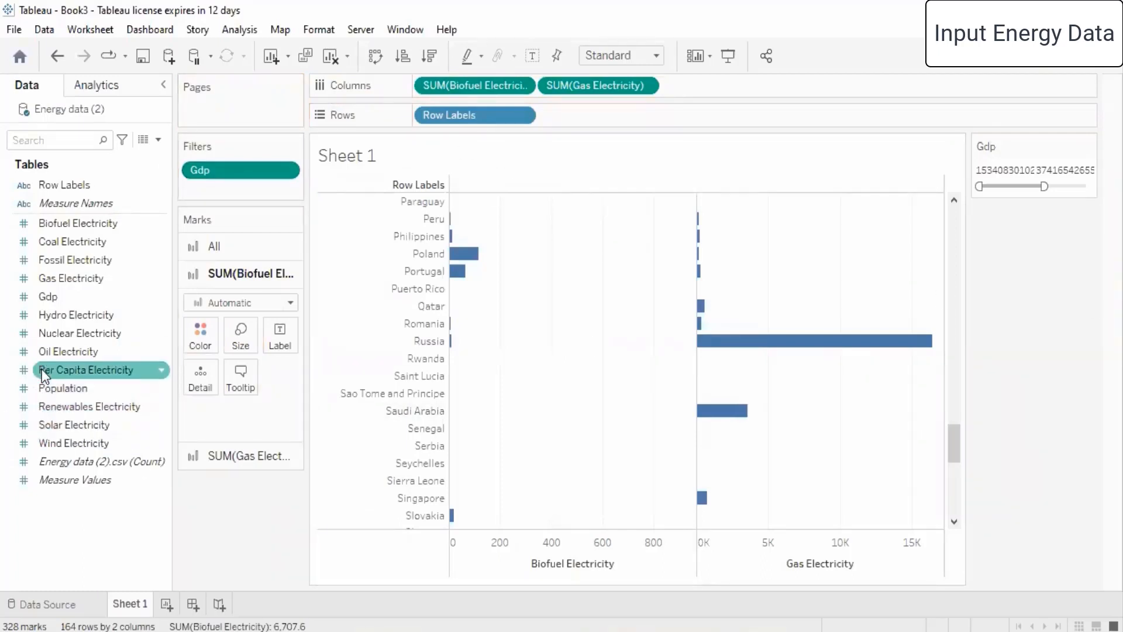
left_click_drag(54, 379, 245, 105)
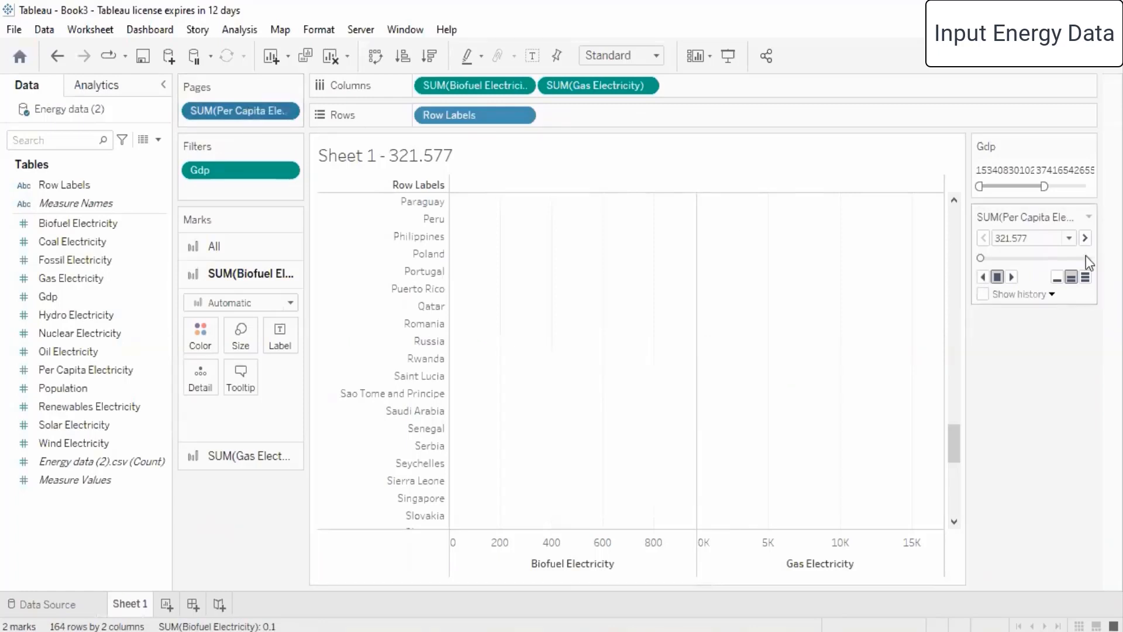
Look through the Per Capita Electricity page values and switch the chart to page 265,768.852
left_click(1070, 238)
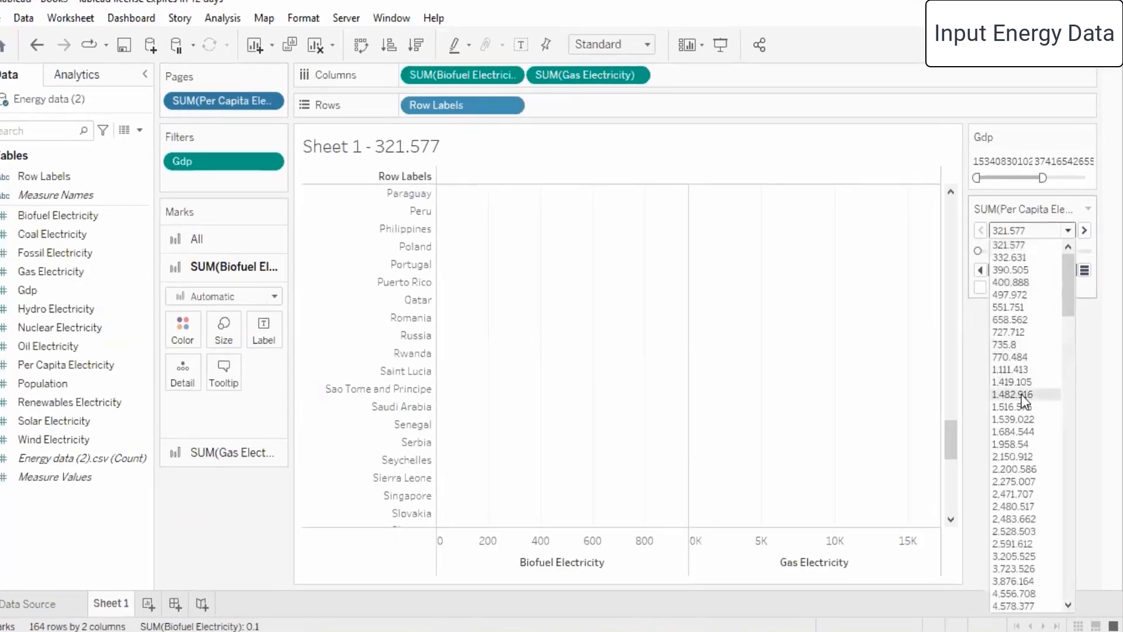
scroll(1030, 318, "down", 7)
scroll(1005, 242, "down", 20)
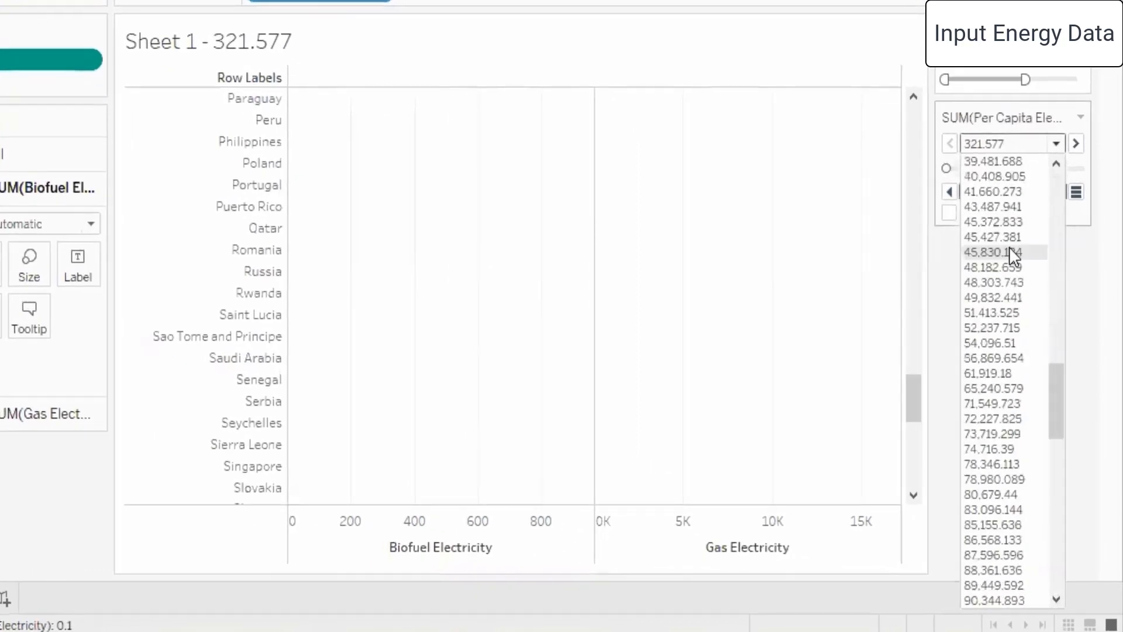
left_click_drag(1066, 458, 1063, 602)
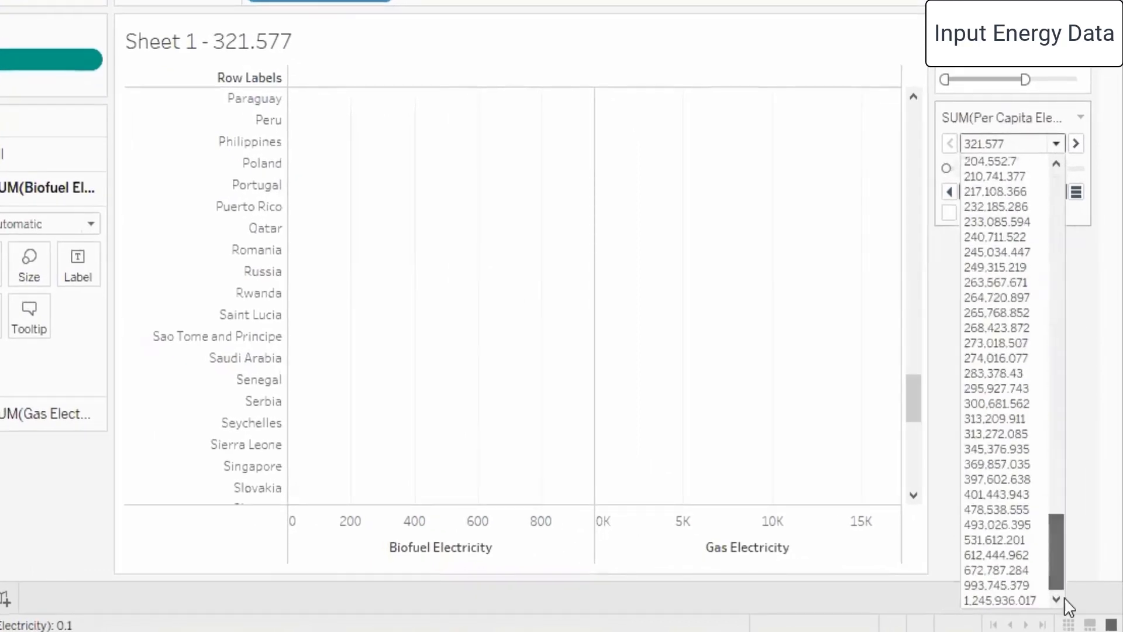
left_click(991, 313)
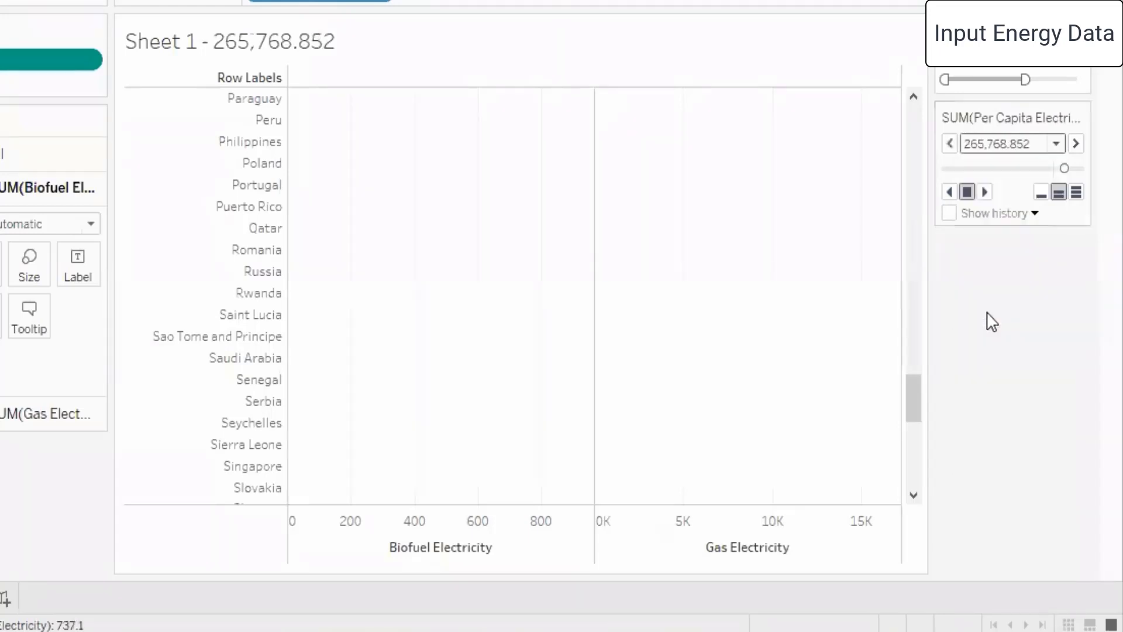
Search the country list for the bars on the current page, inspect their values, and return to the start of the list
scroll(503, 243, "up", 8)
scroll(504, 244, "up", 19)
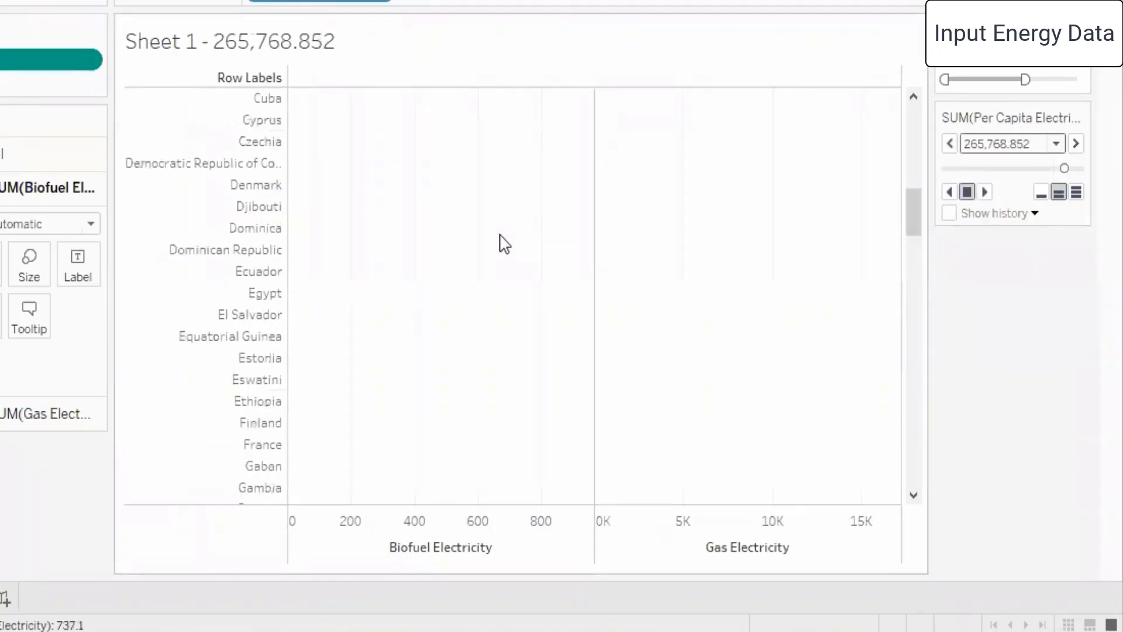
scroll(506, 244, "down", 3)
mouse_move(493, 345)
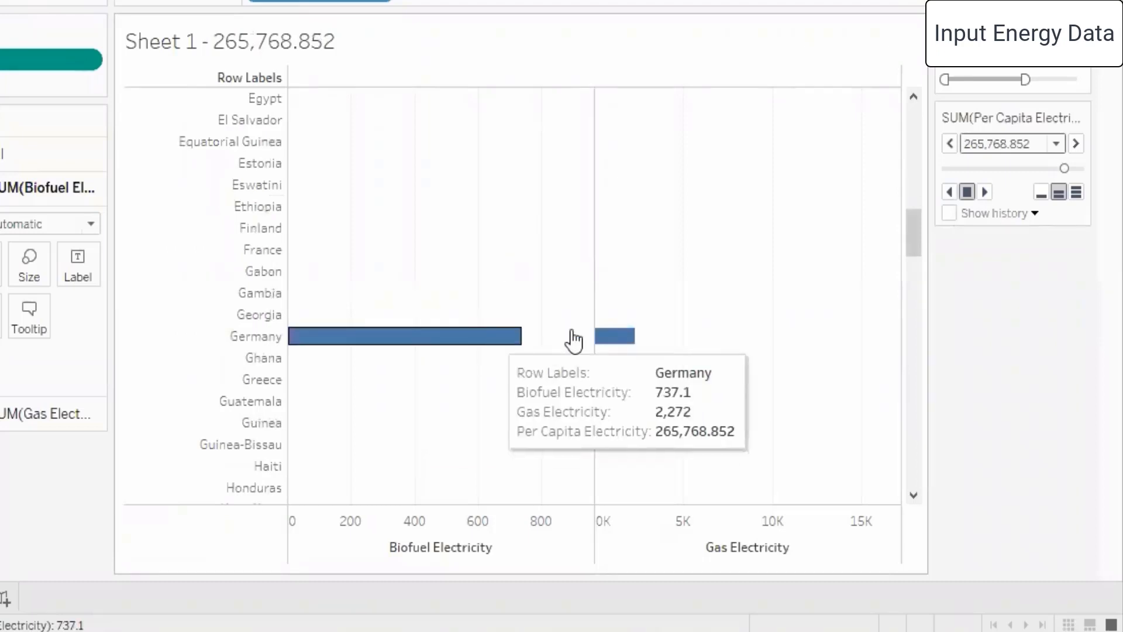
left_click_drag(915, 243, 937, 141)
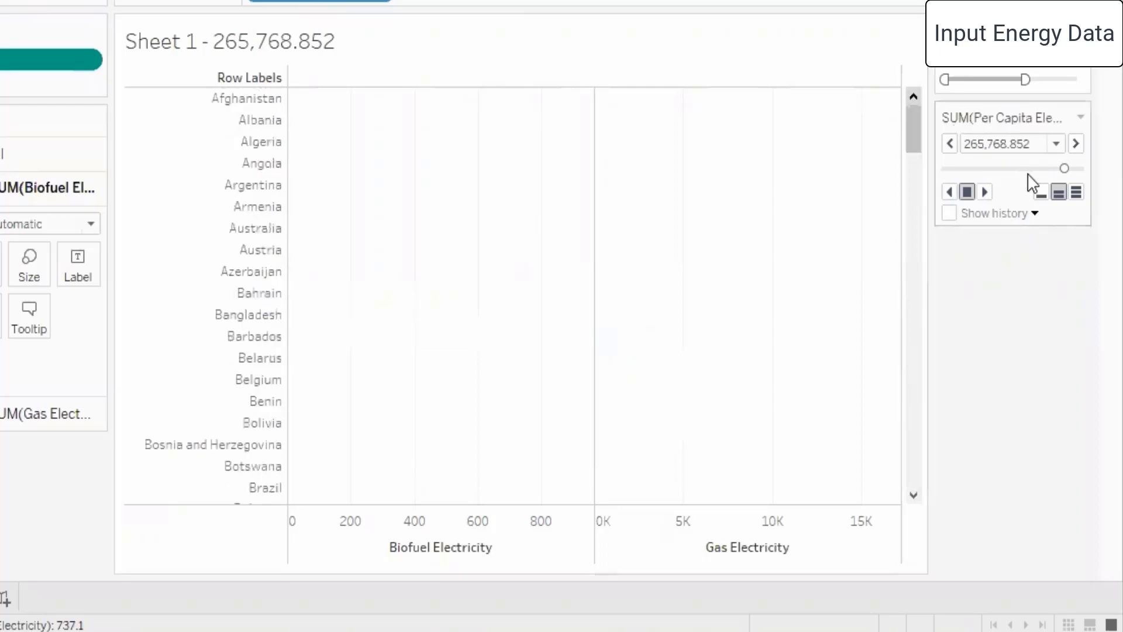
Switch the chart to the first Per Capita Electricity page, 321.577
left_click(1056, 144)
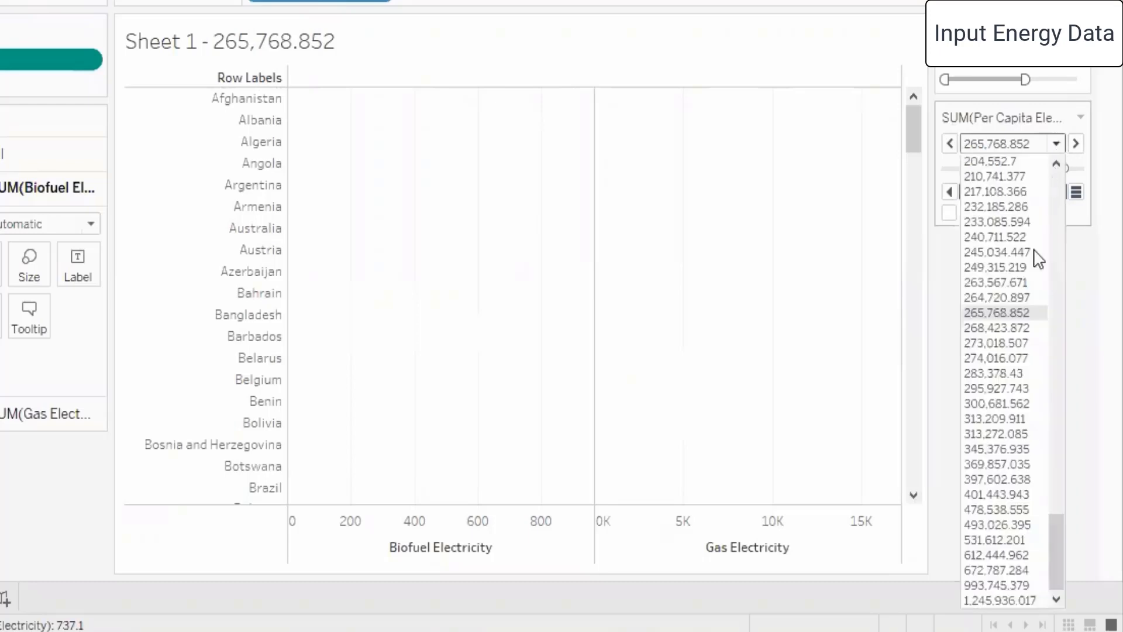
scroll(1053, 367, "up", 10)
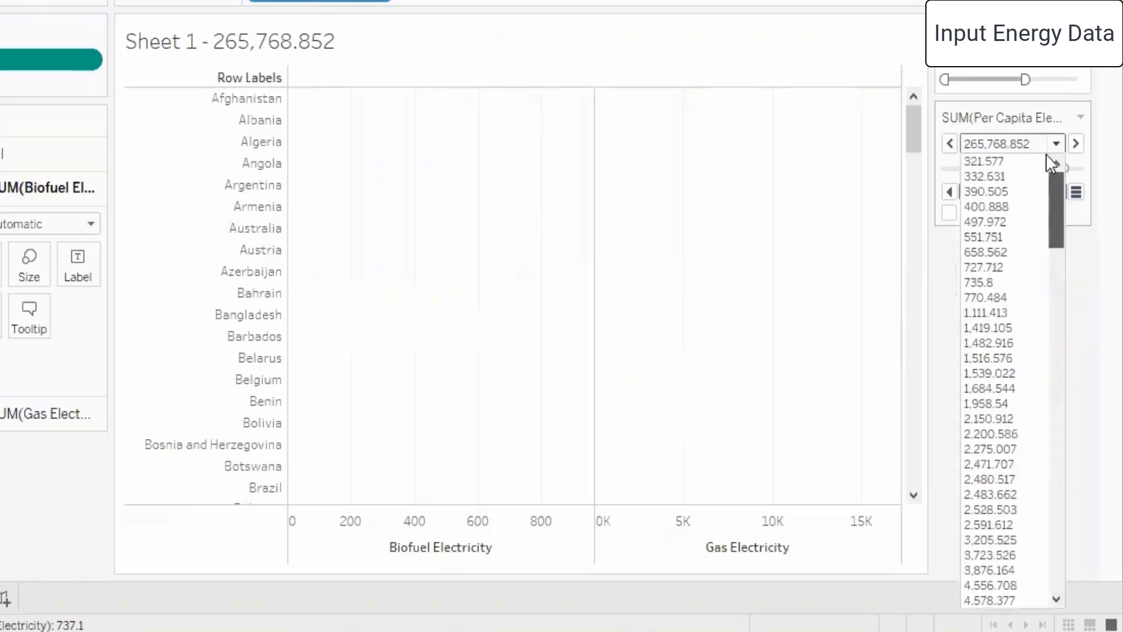
left_click(994, 161)
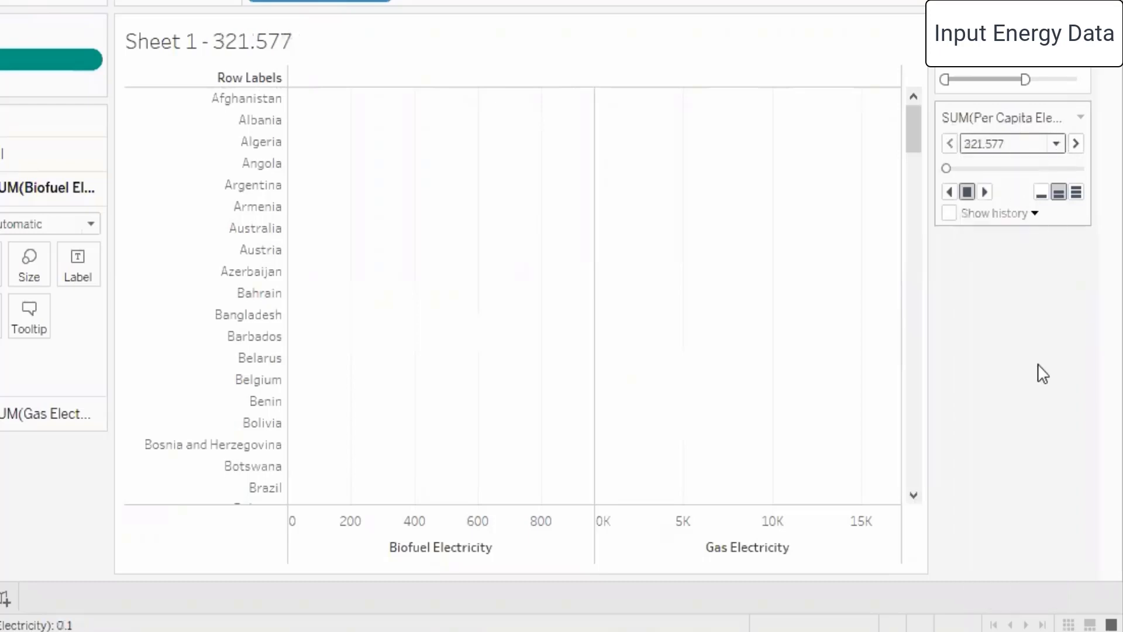
Try the playback speeds and play the Per Capita Electricity pages forward, backward and forward again at normal speed
left_click(1076, 195)
left_click(1058, 194)
left_click(985, 193)
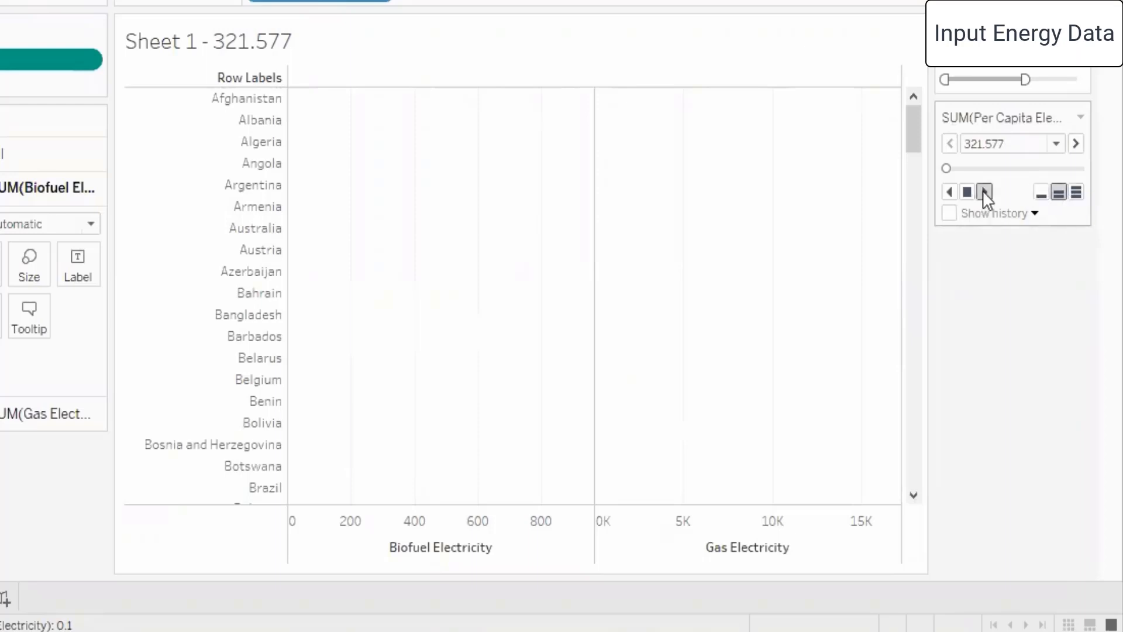
left_click(949, 192)
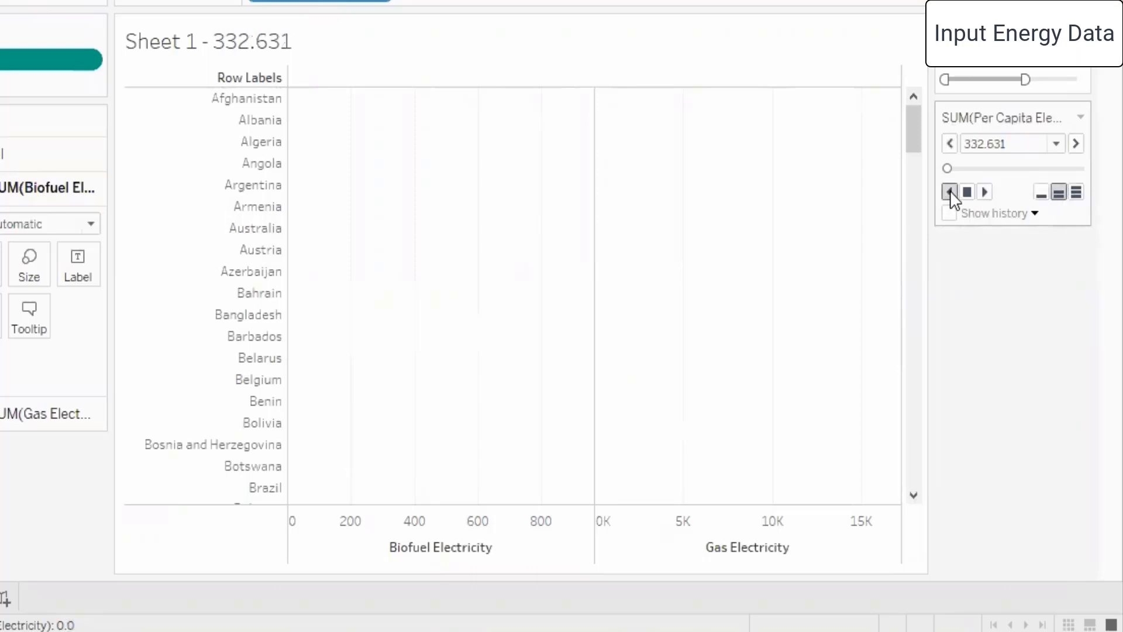
left_click(984, 193)
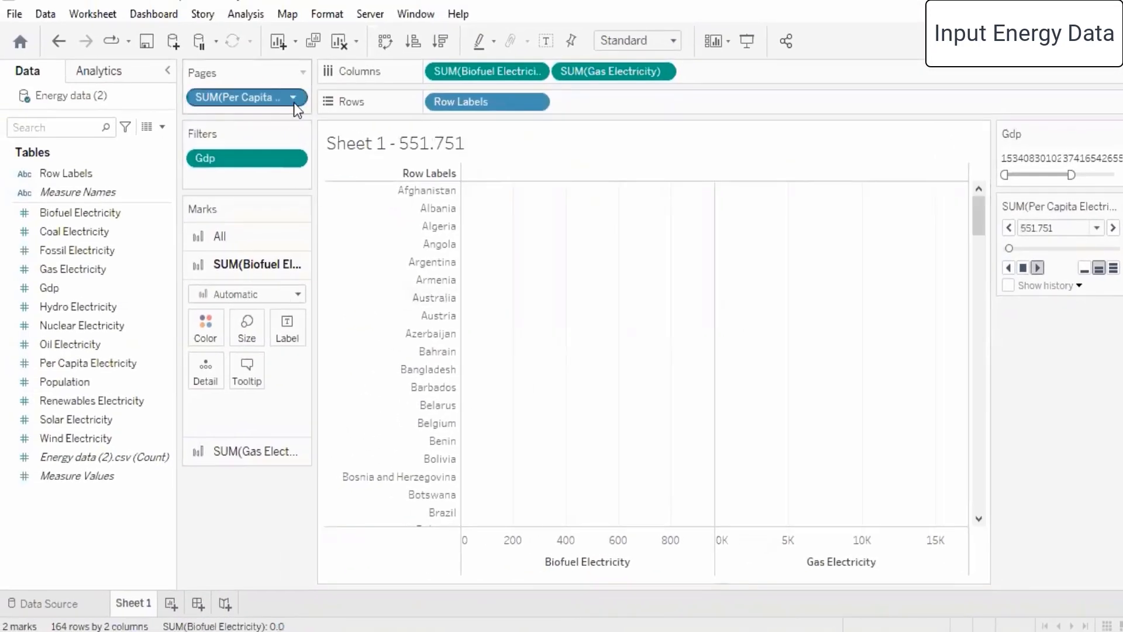
Review the sort orders offered for the Per Capita Electricity page field and close its sort settings
left_click(292, 98)
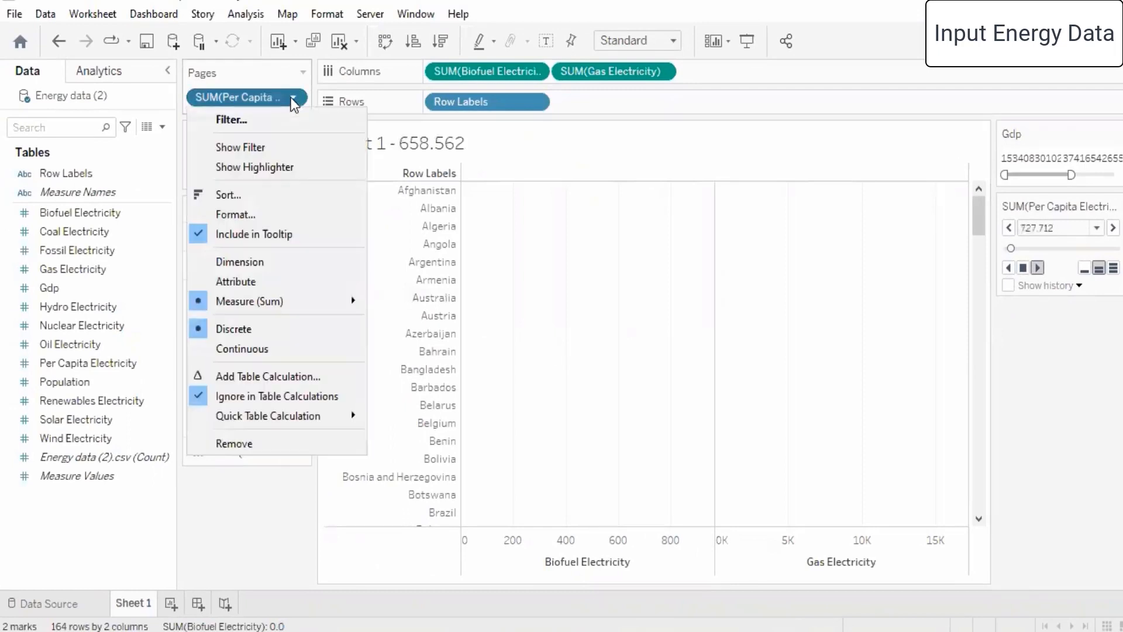
left_click(248, 187)
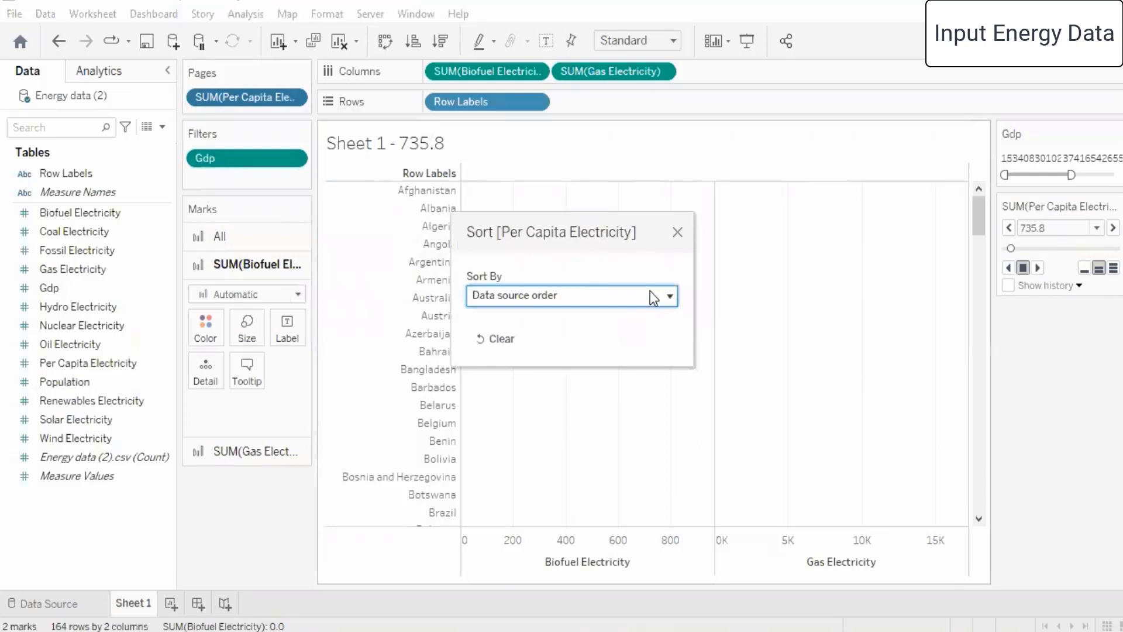
left_click(664, 296)
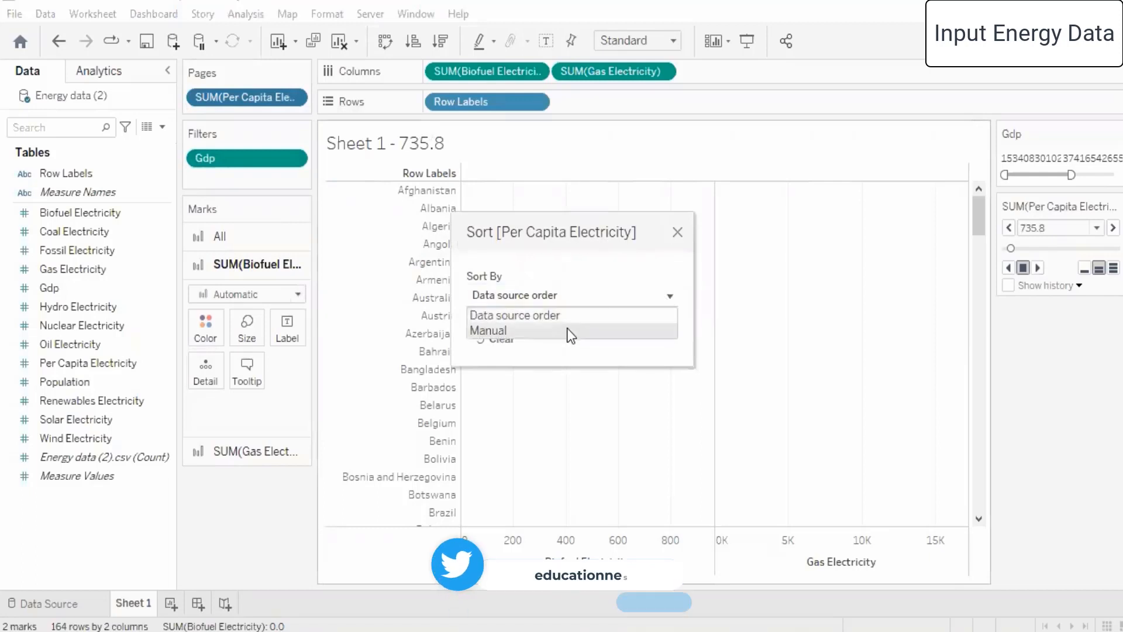
left_click(625, 234)
left_click(676, 232)
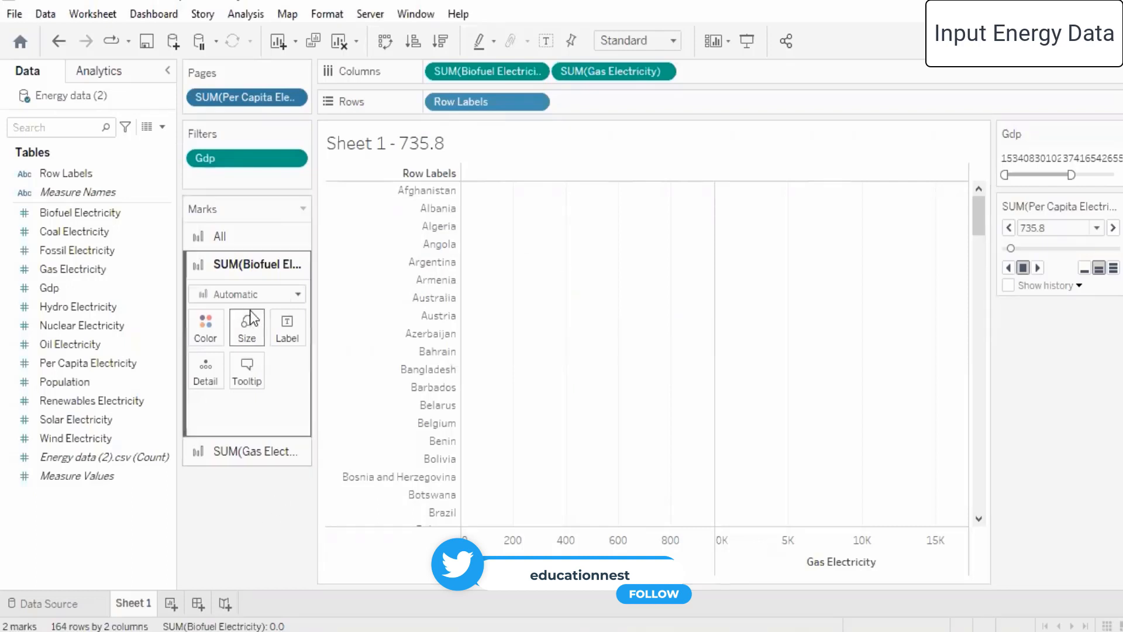
Change the mark type of Biofuel Electricity to Circle and look through the countries in the chart
left_click(299, 293)
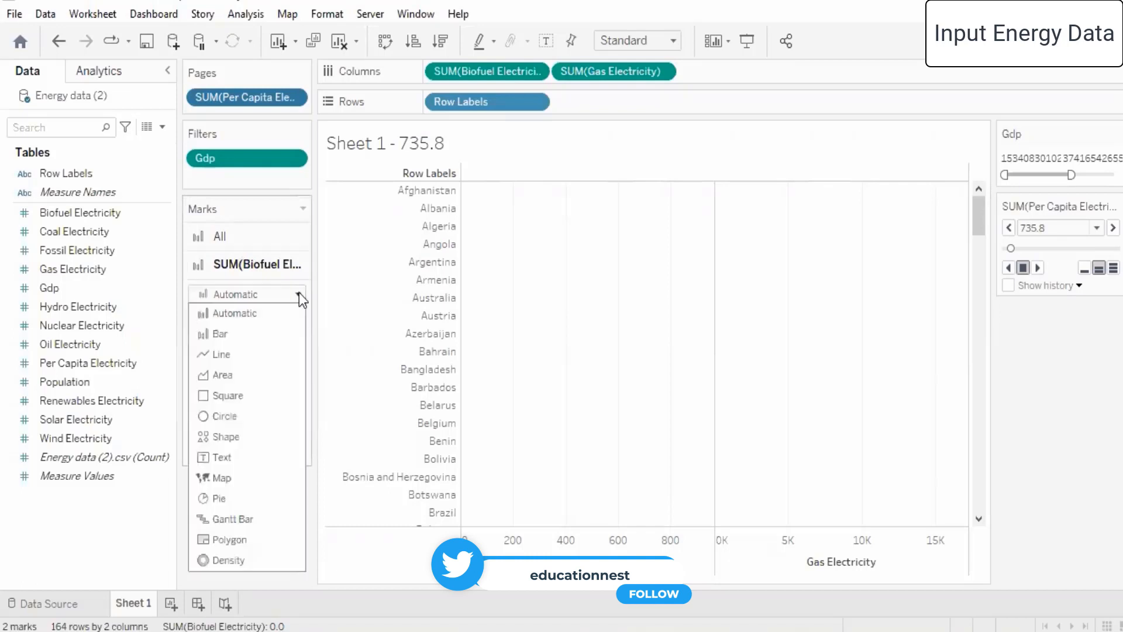
left_click(252, 415)
scroll(538, 316, "down", 6)
scroll(541, 318, "down", 10)
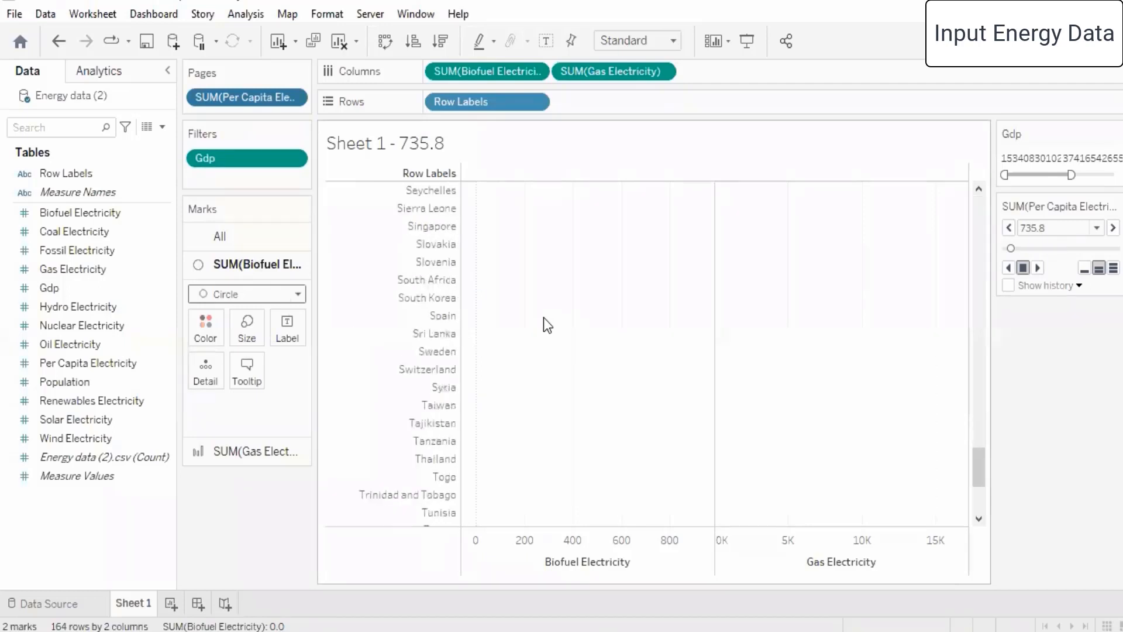
scroll(543, 317, "down", 2)
scroll(543, 317, "up", 8)
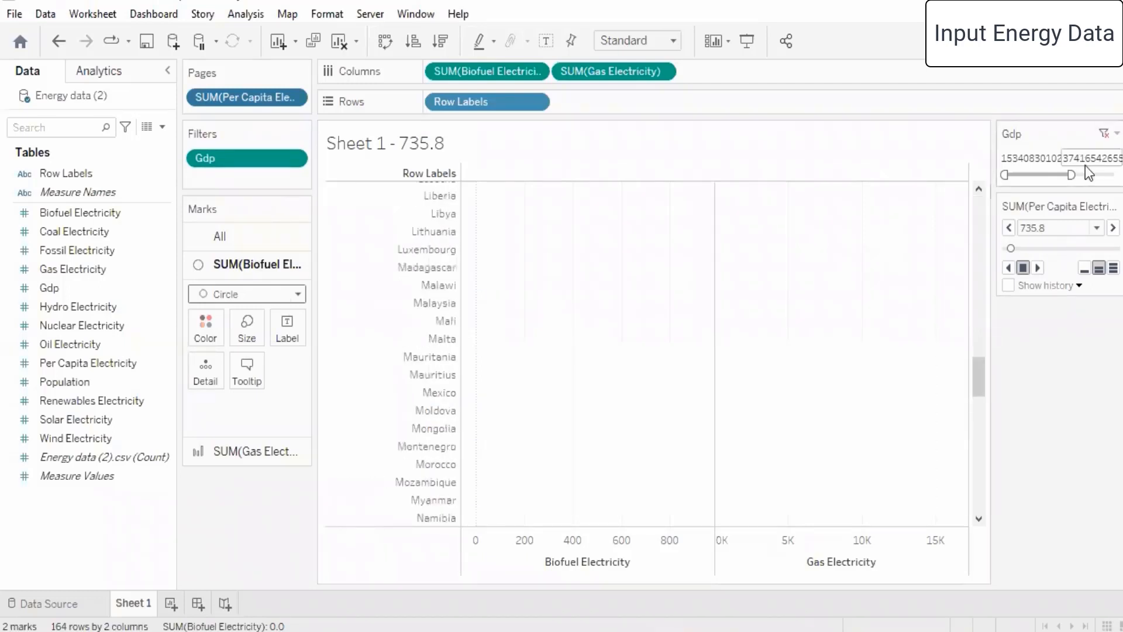
Toggle loop playback for the Per Capita Electricity pages
left_click(1119, 207)
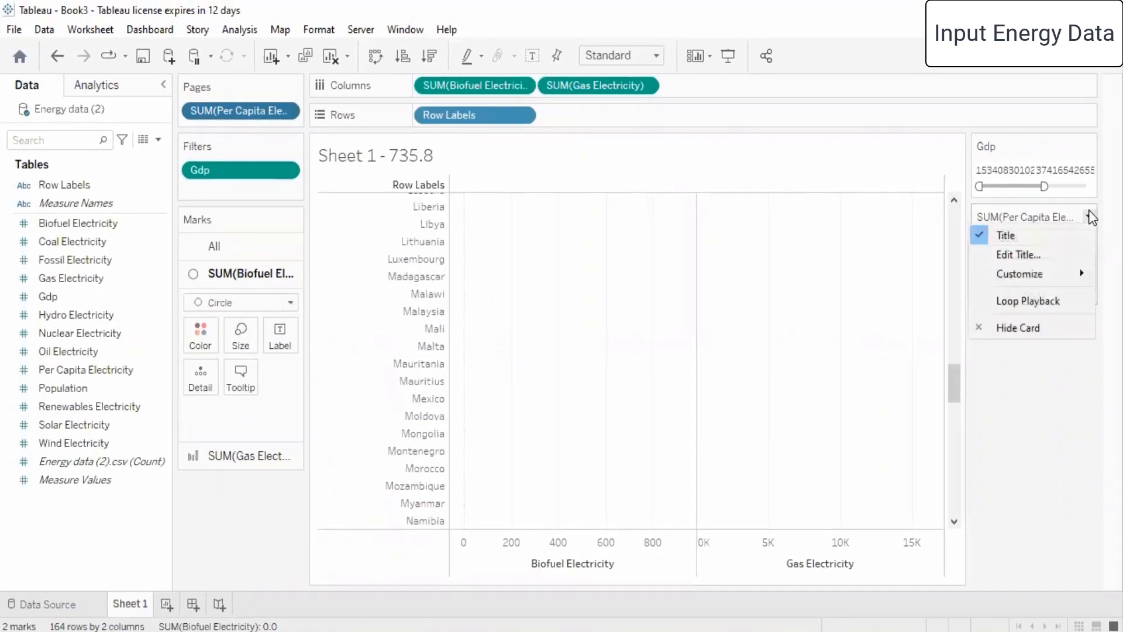
left_click(1041, 301)
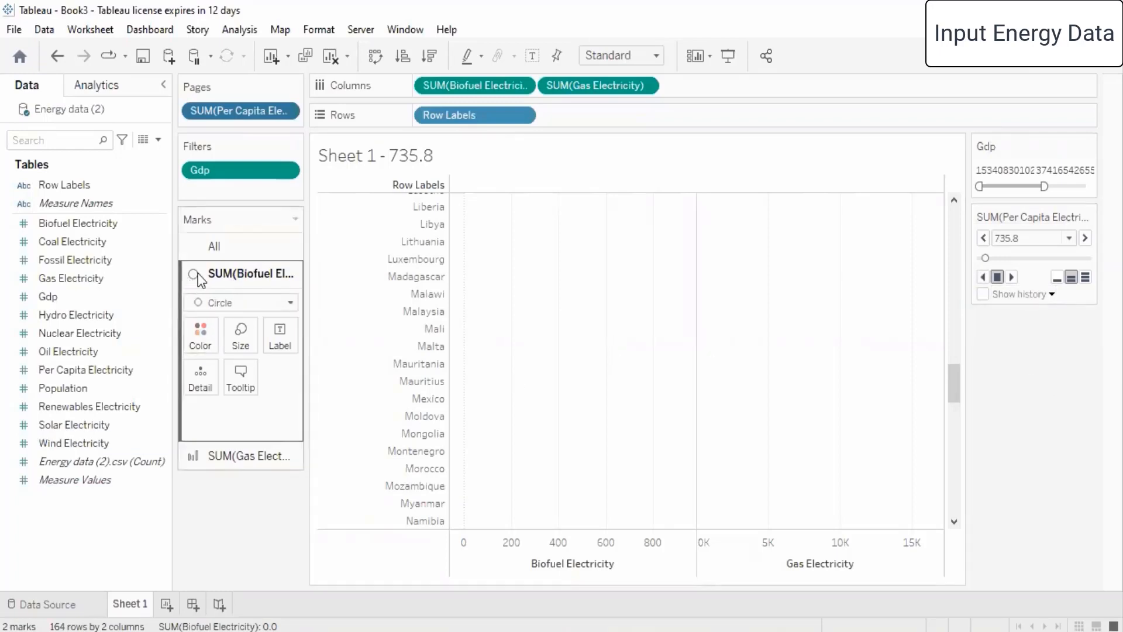
Change the mark type of Biofuel Electricity to Line and look through the countries in the chart
left_click(249, 302)
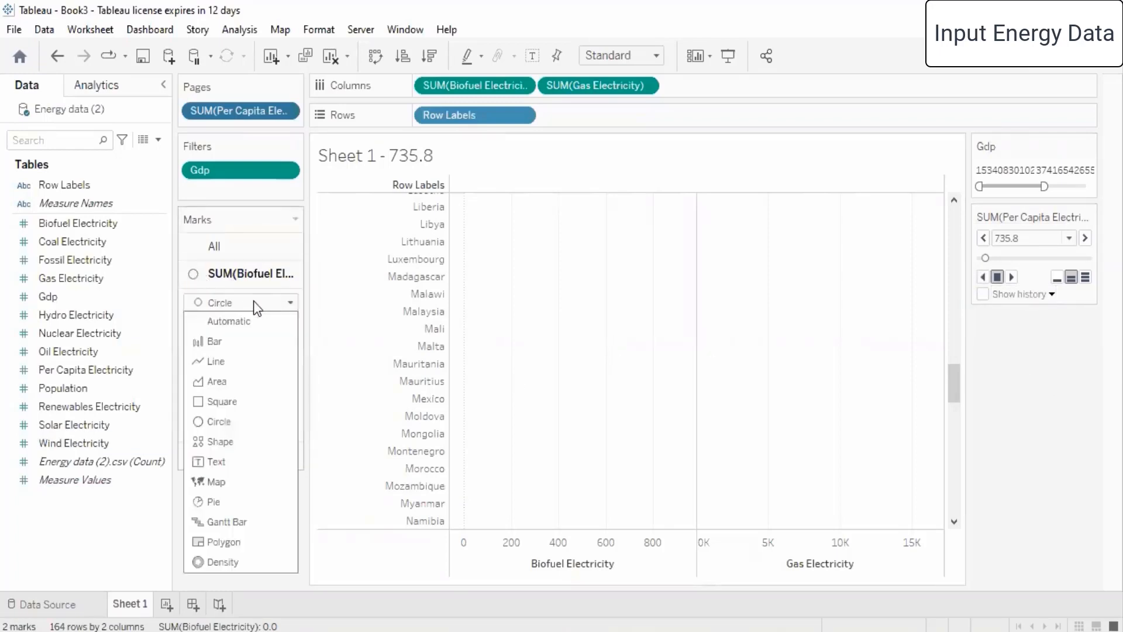
left_click(240, 361)
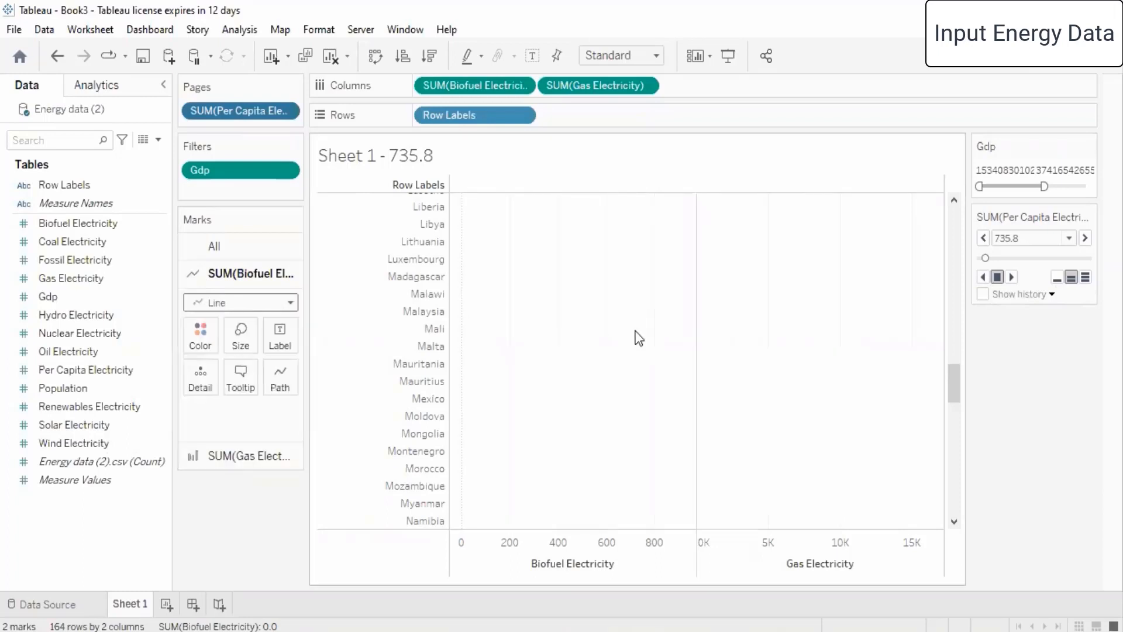
scroll(632, 337, "up", 10)
scroll(644, 351, "down", 20)
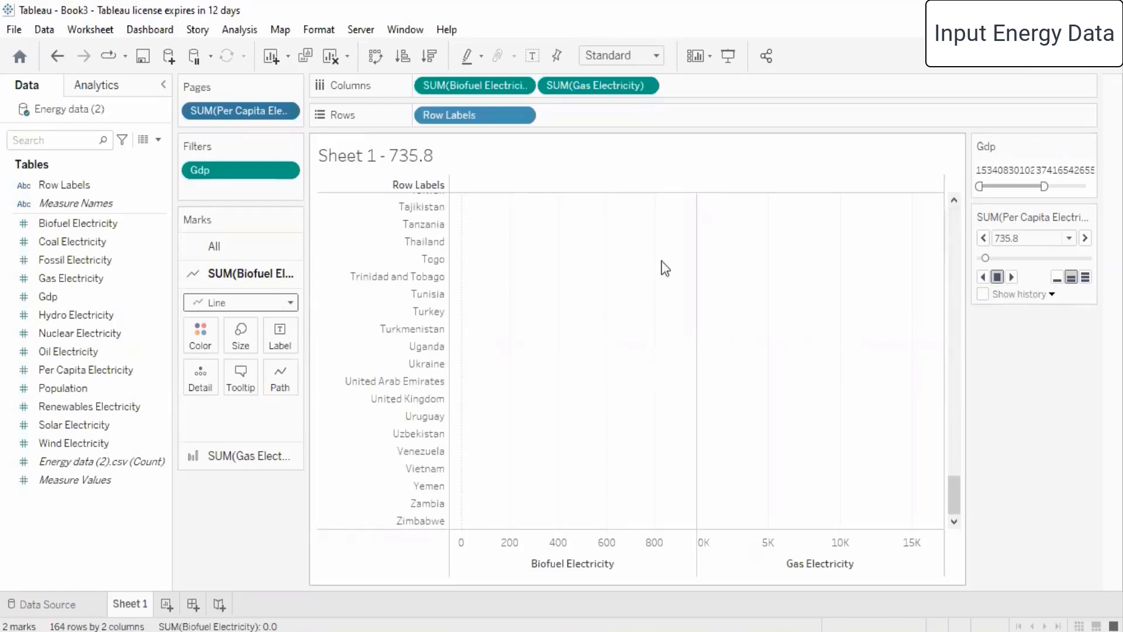
Extend the upper limit of the Gdp filter to its maximum and return to the start of the country list
left_click_drag(1042, 187, 1089, 186)
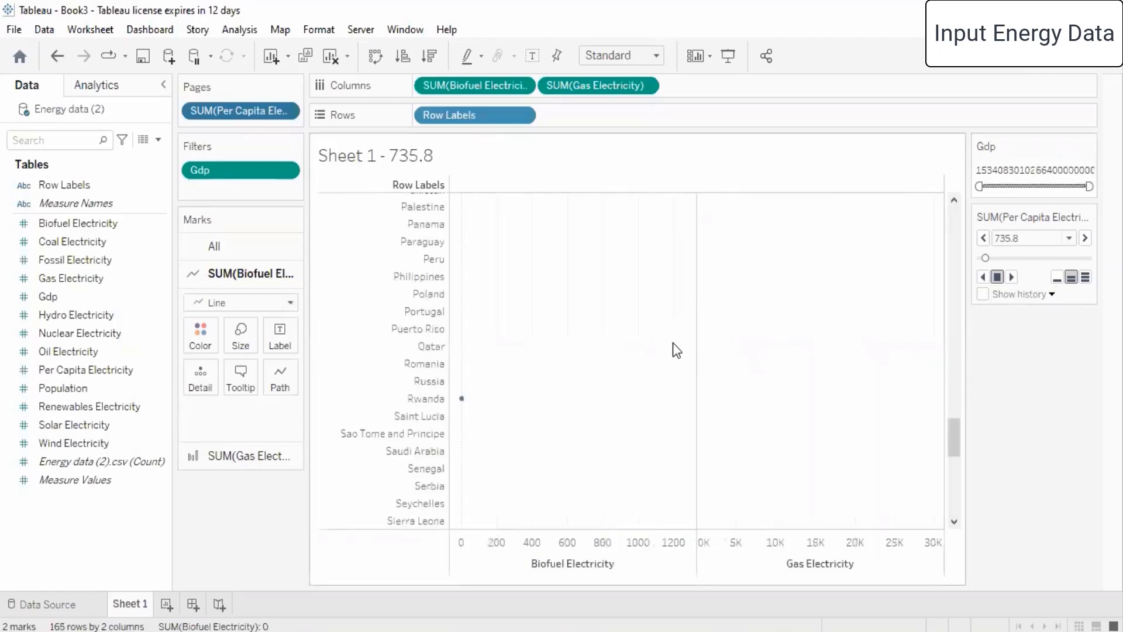
scroll(673, 343, "up", 15)
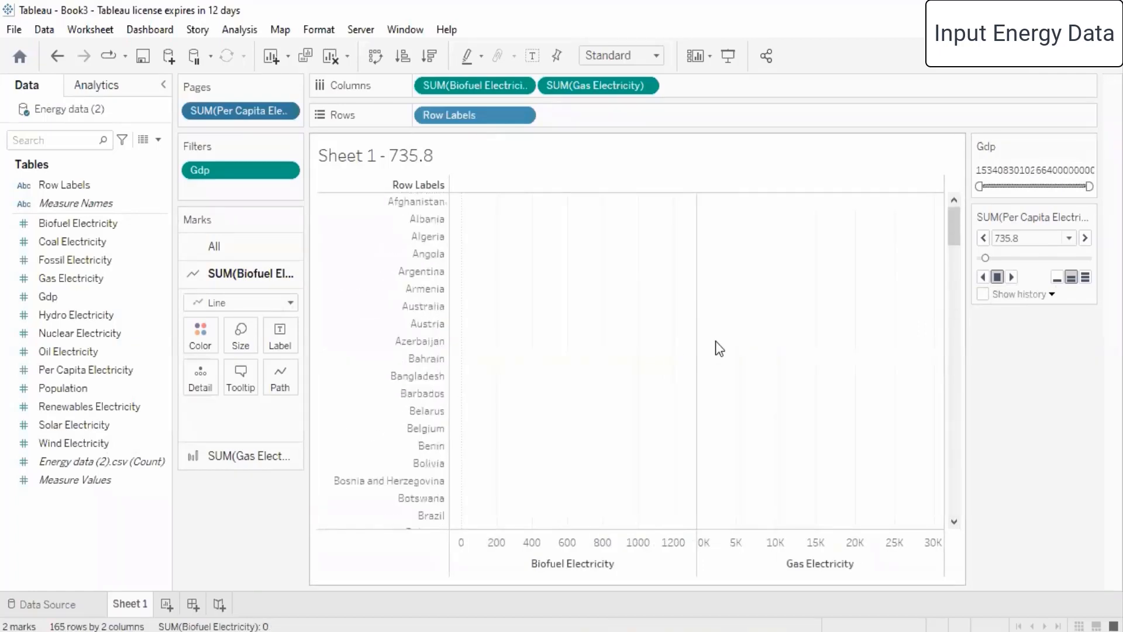
Step the Per Capita Electricity pages back to 658.562 and switch the chart to page 321.577
left_click(985, 238)
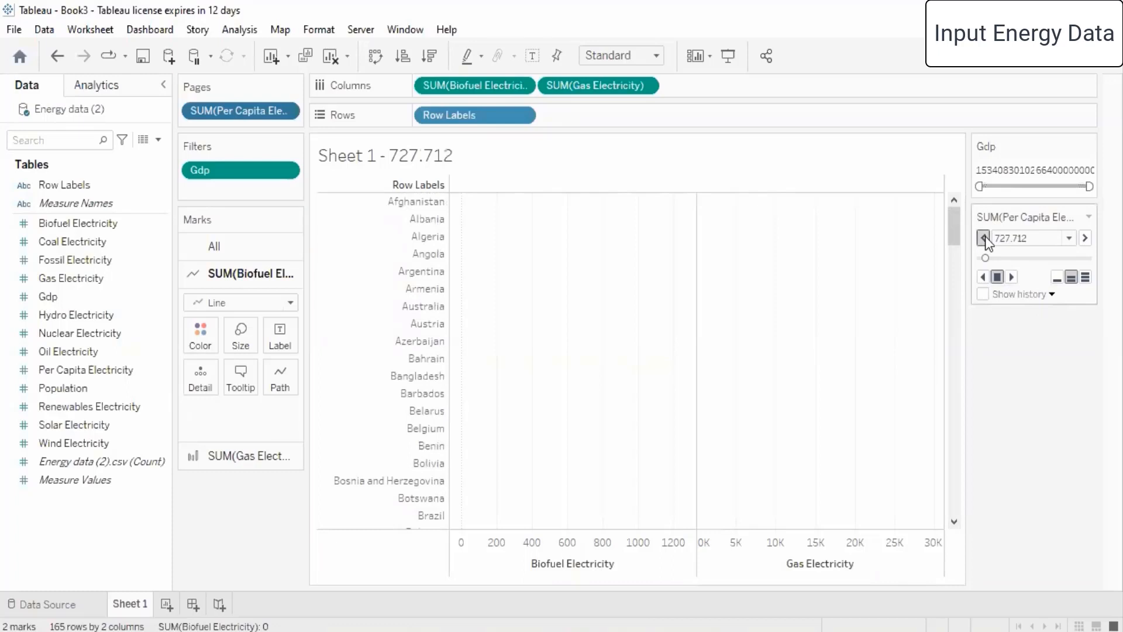
left_click(984, 238)
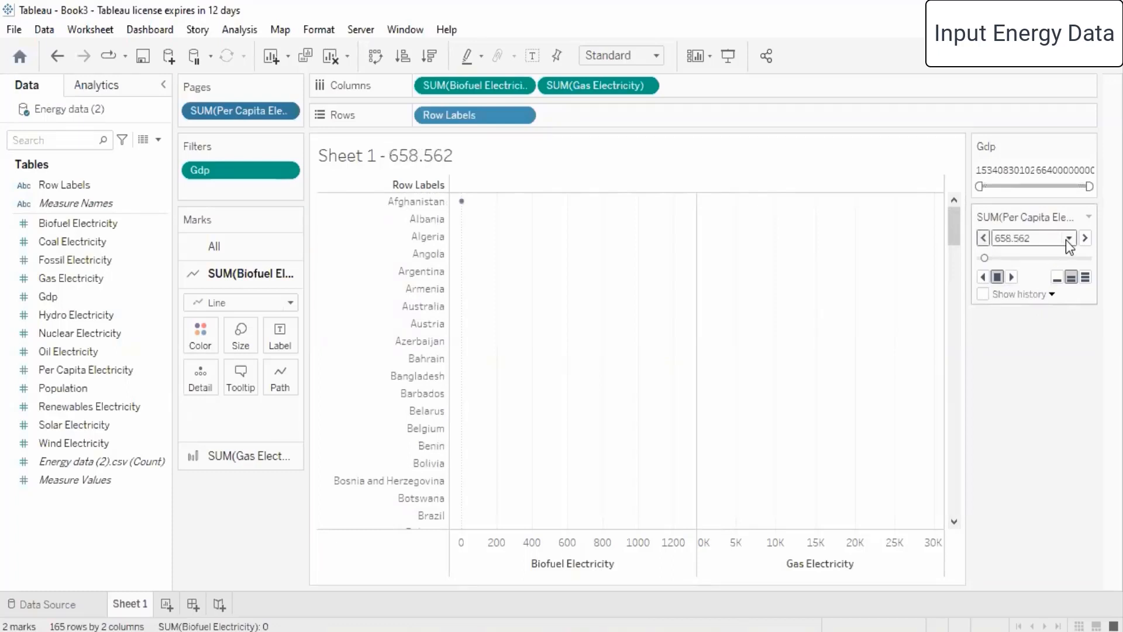
left_click(1068, 238)
left_click_drag(1074, 320, 1069, 295)
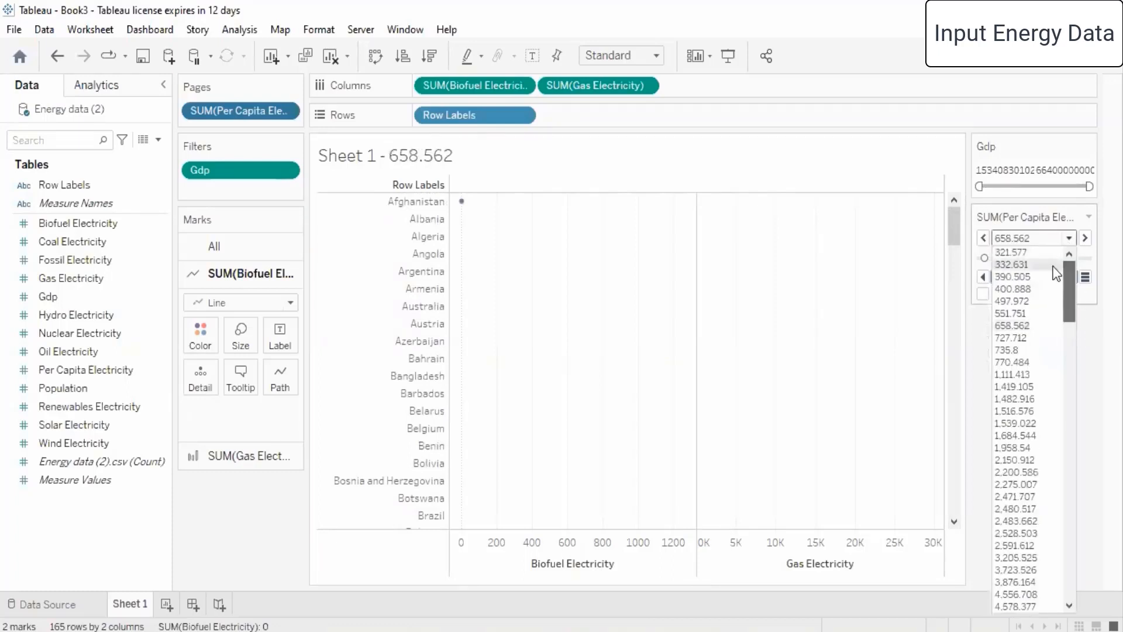
left_click(1036, 242)
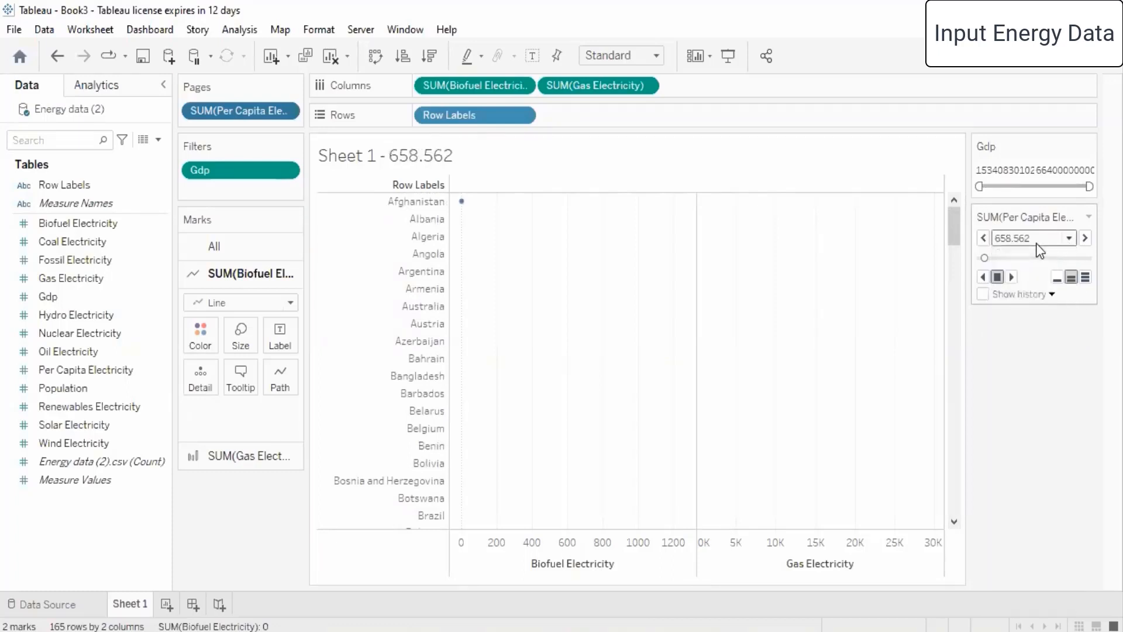
left_click(1070, 239)
left_click_drag(1062, 286, 1068, 275)
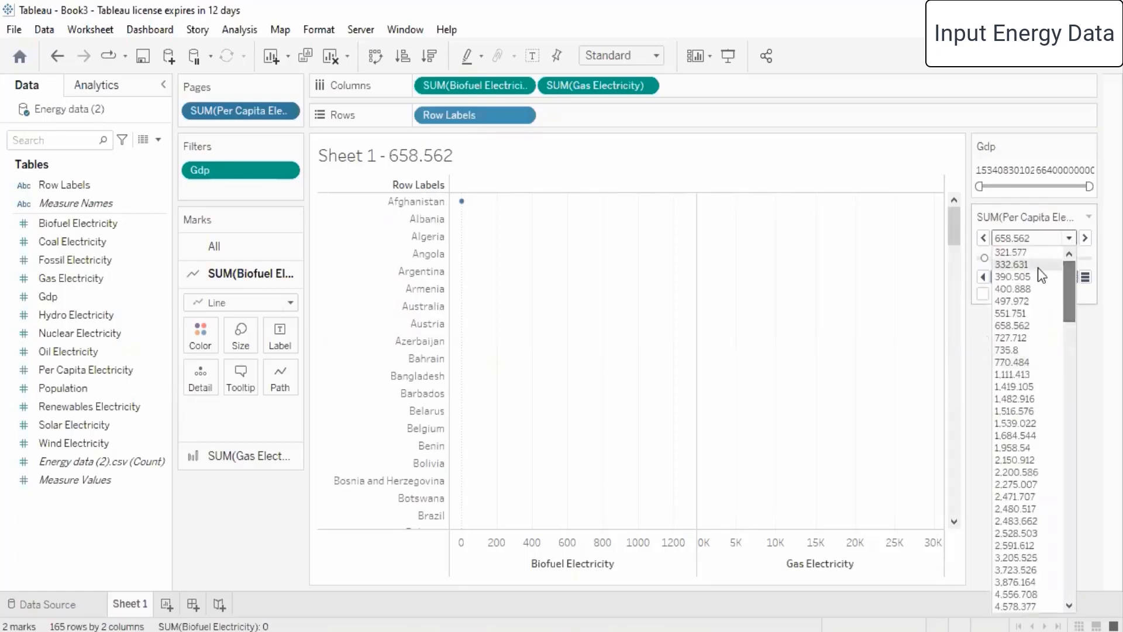
left_click(1021, 250)
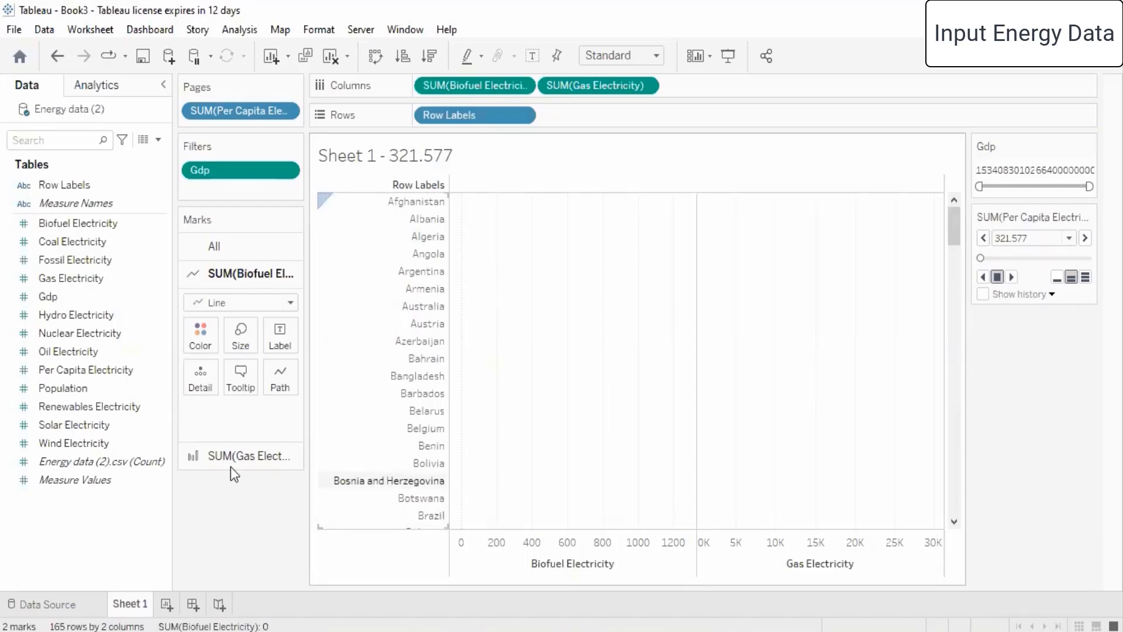
left_click(296, 223)
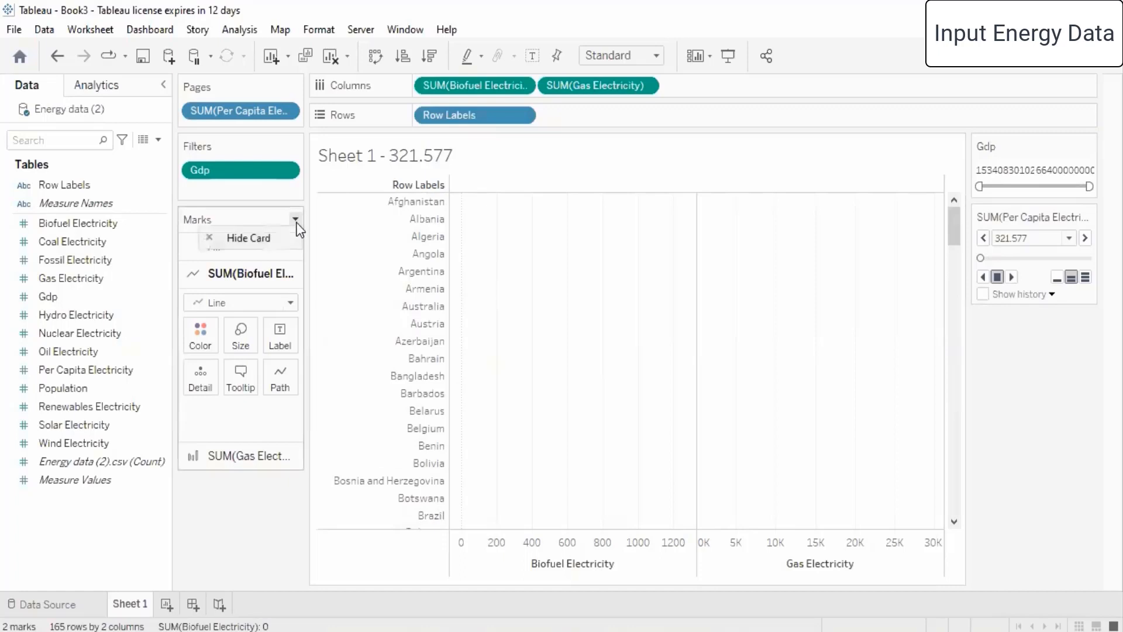
left_click(287, 146)
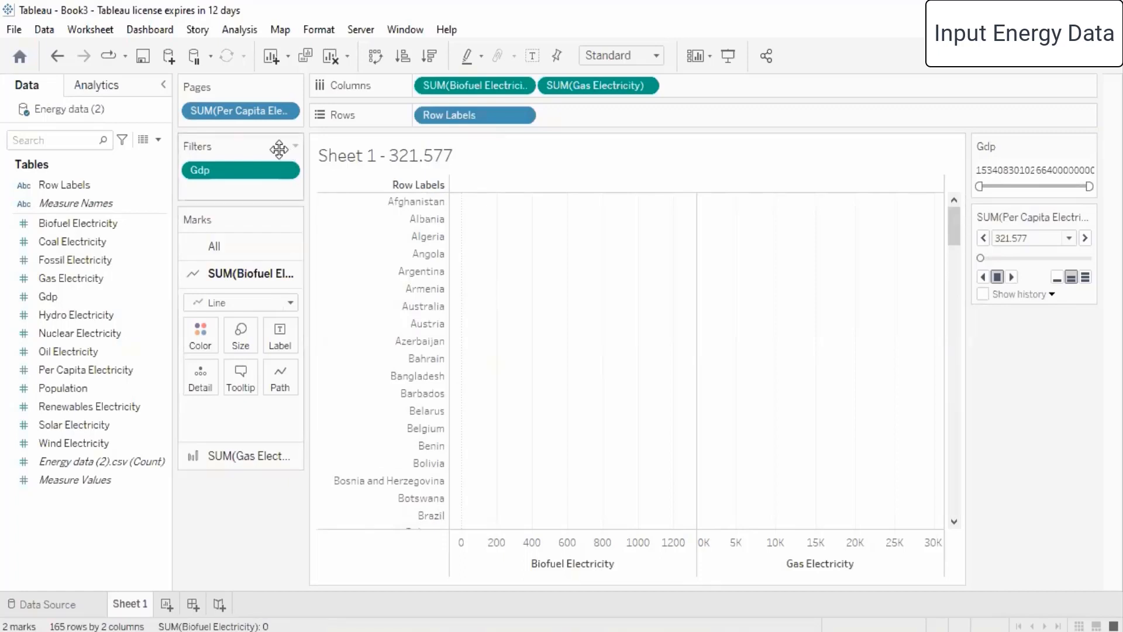
left_click(295, 146)
left_click(294, 146)
left_click(294, 146)
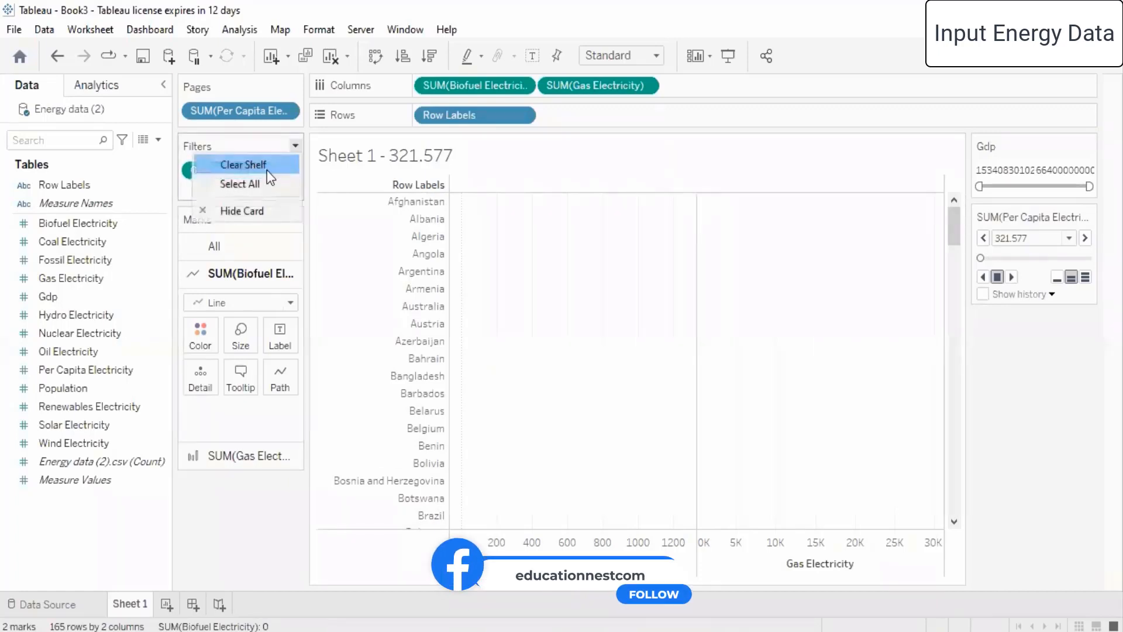
left_click(215, 324)
left_click(216, 324)
left_click(241, 503)
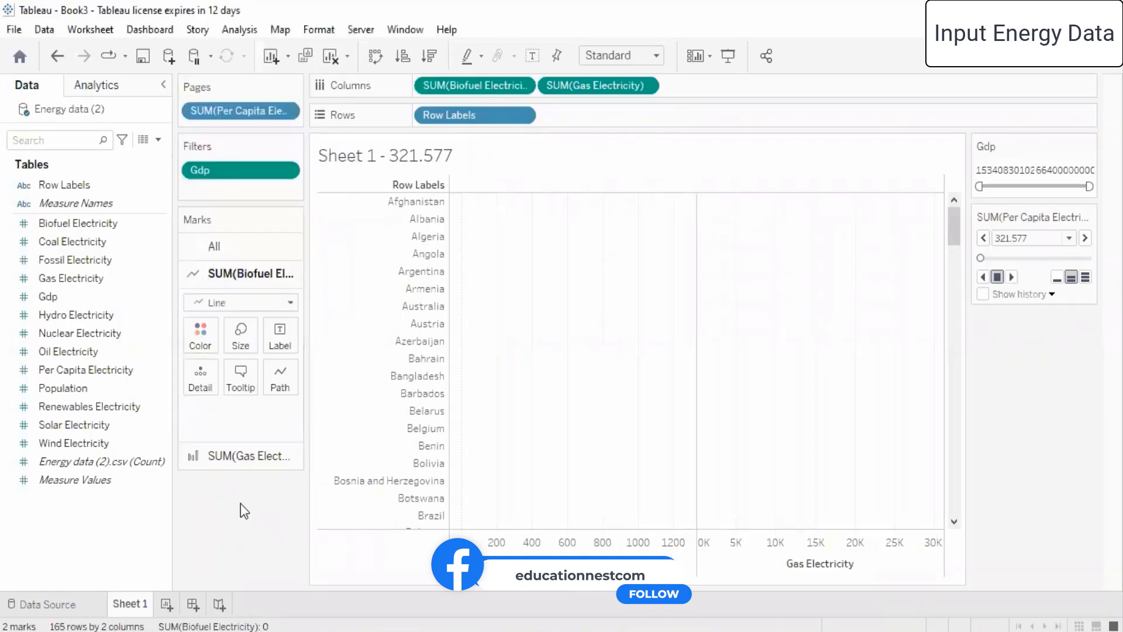
Change the Gdp filter from a range to At least 15,340,830,102, apply it and look through the countries in the chart
left_click(285, 170)
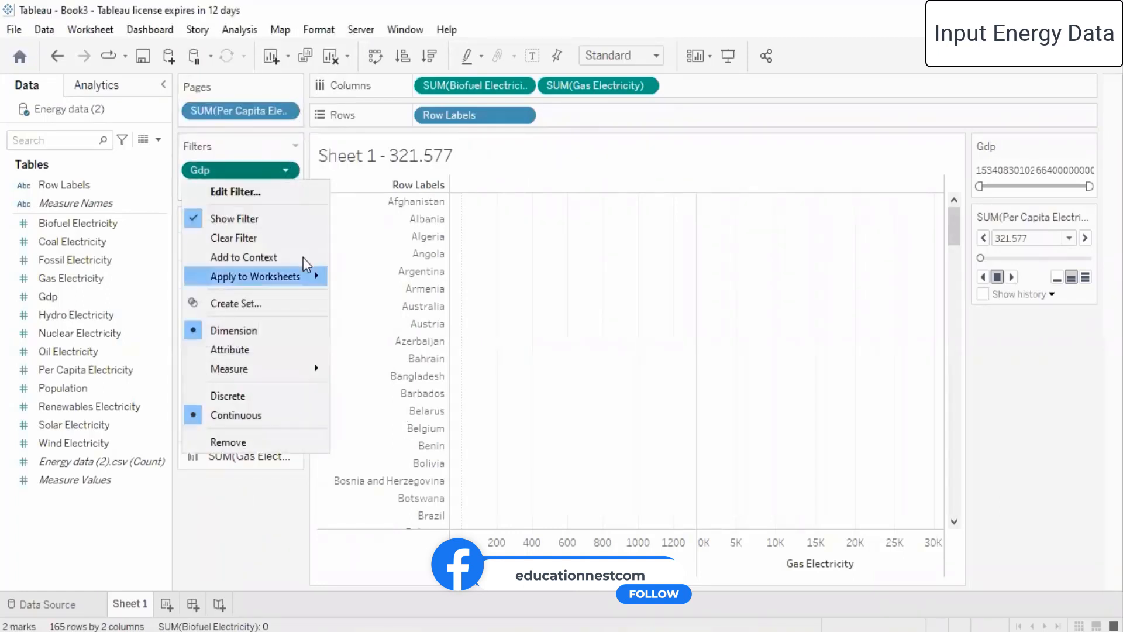
mouse_move(304, 284)
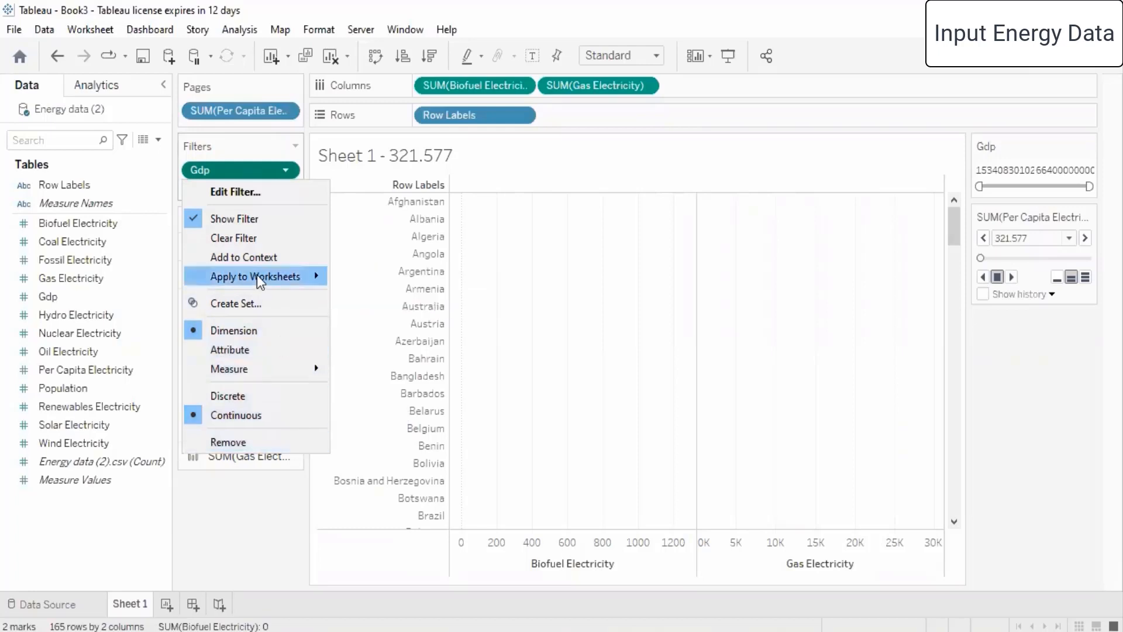
left_click(263, 194)
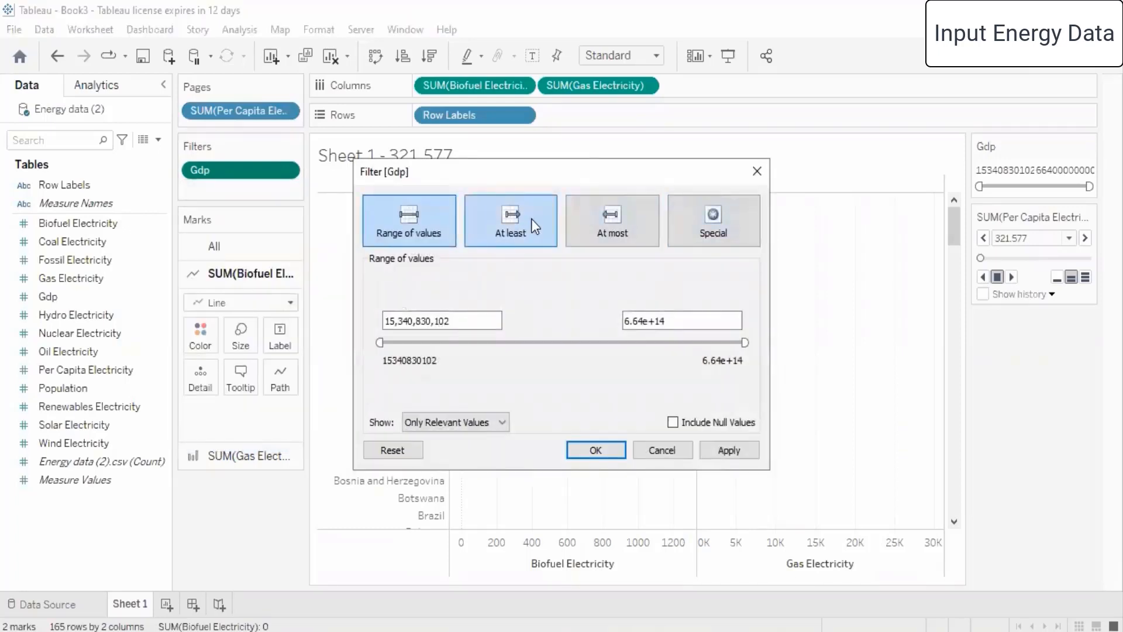
left_click(532, 217)
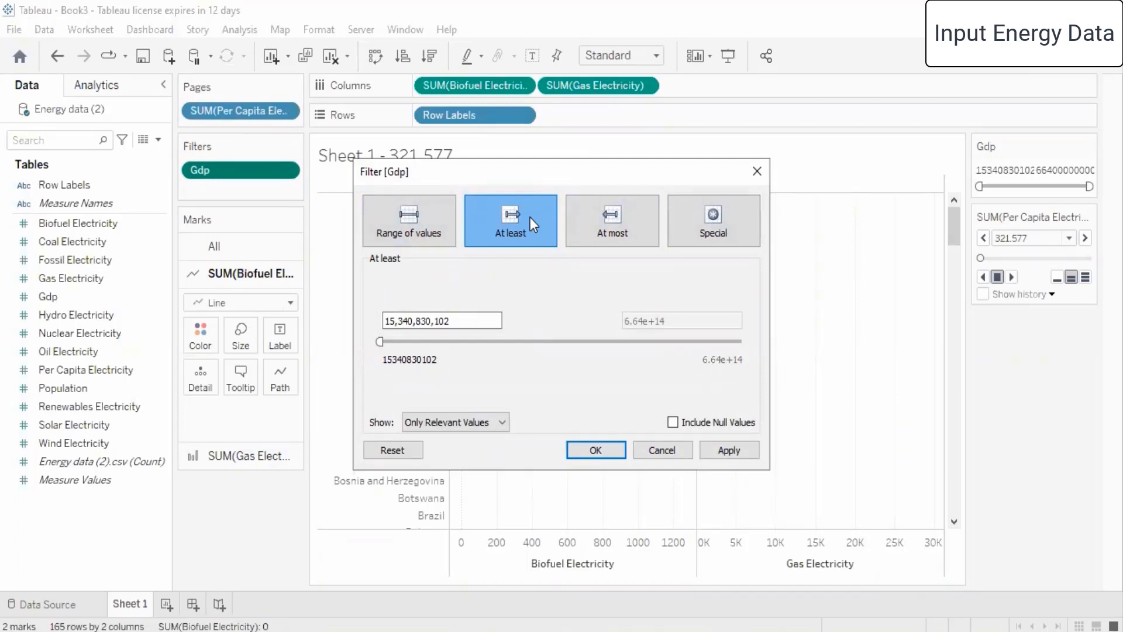
left_click(625, 227)
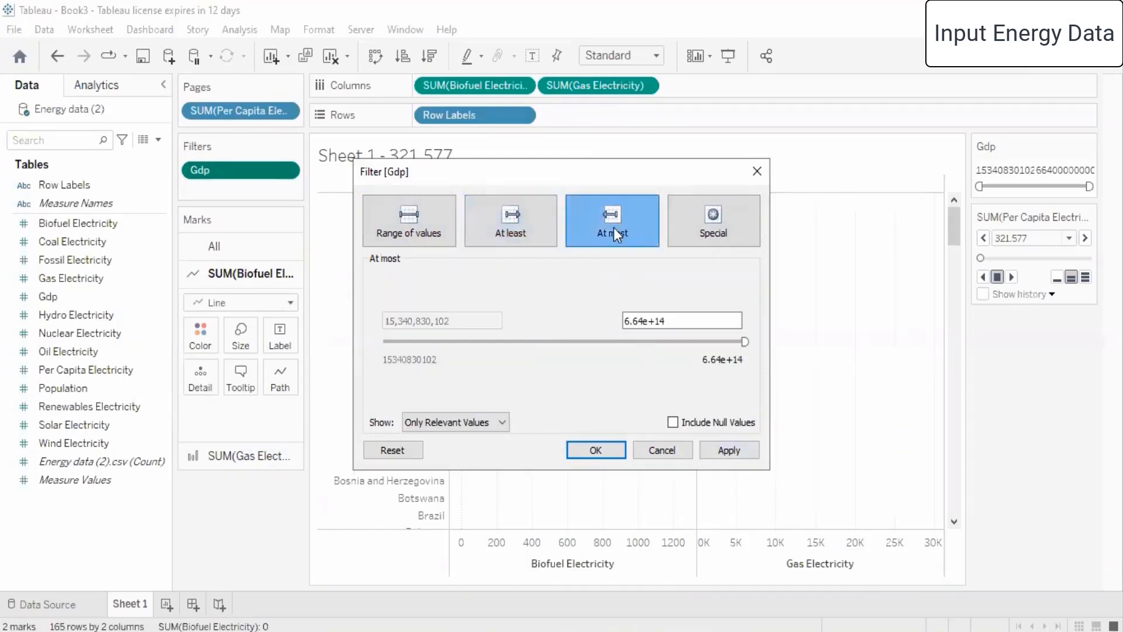
left_click(532, 216)
left_click(717, 448)
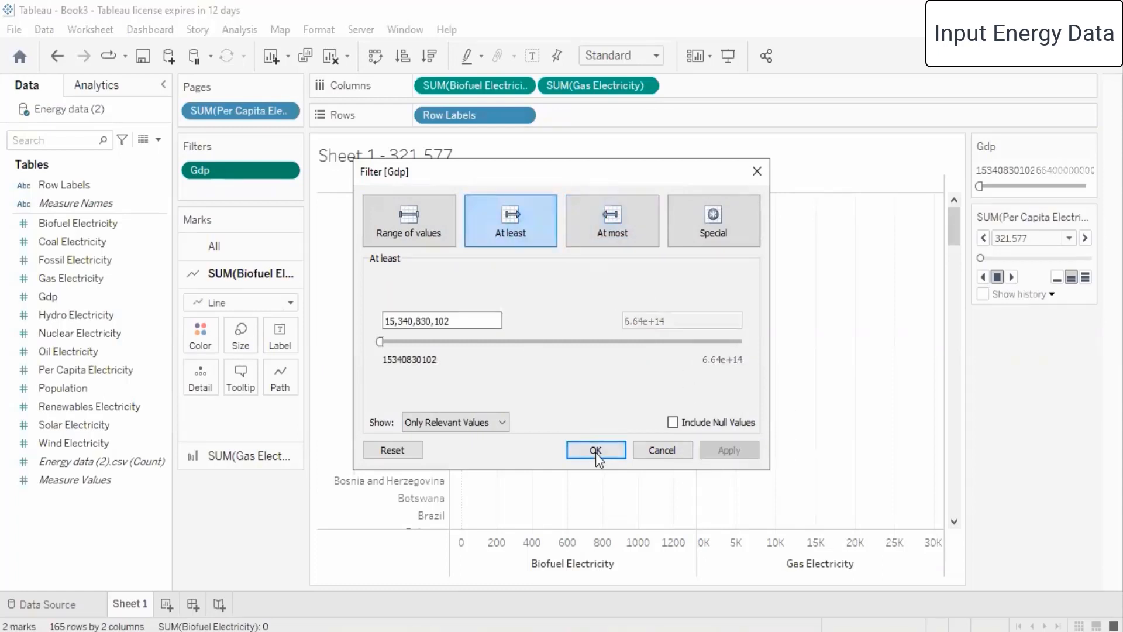
left_click(595, 451)
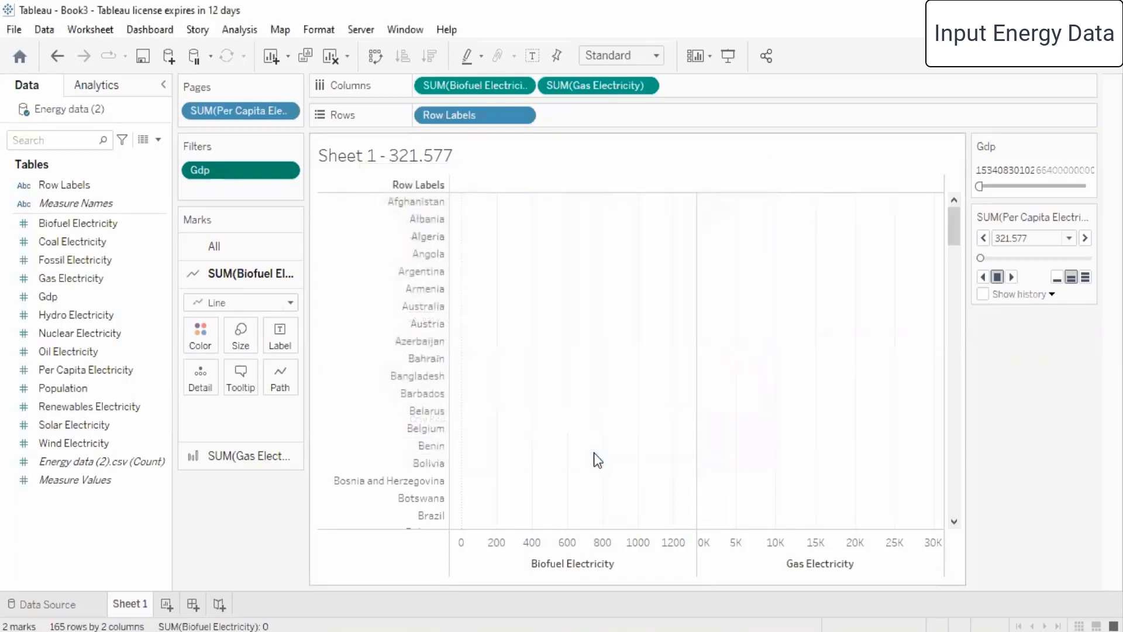
scroll(638, 314, "down", 10)
scroll(639, 321, "down", 12)
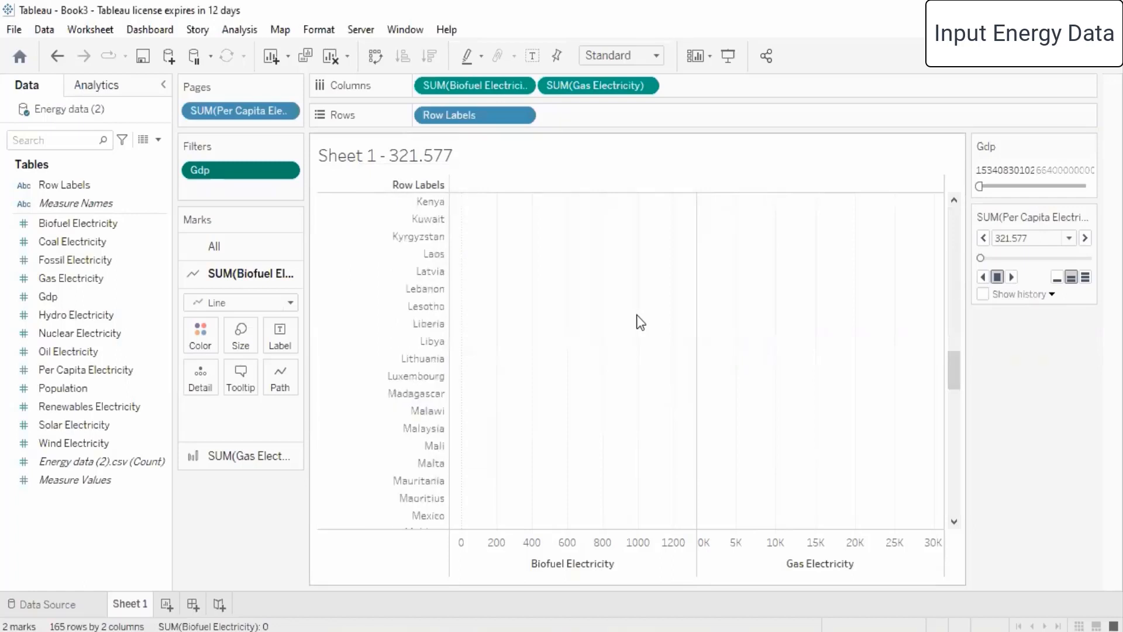
scroll(639, 321, "up", 4)
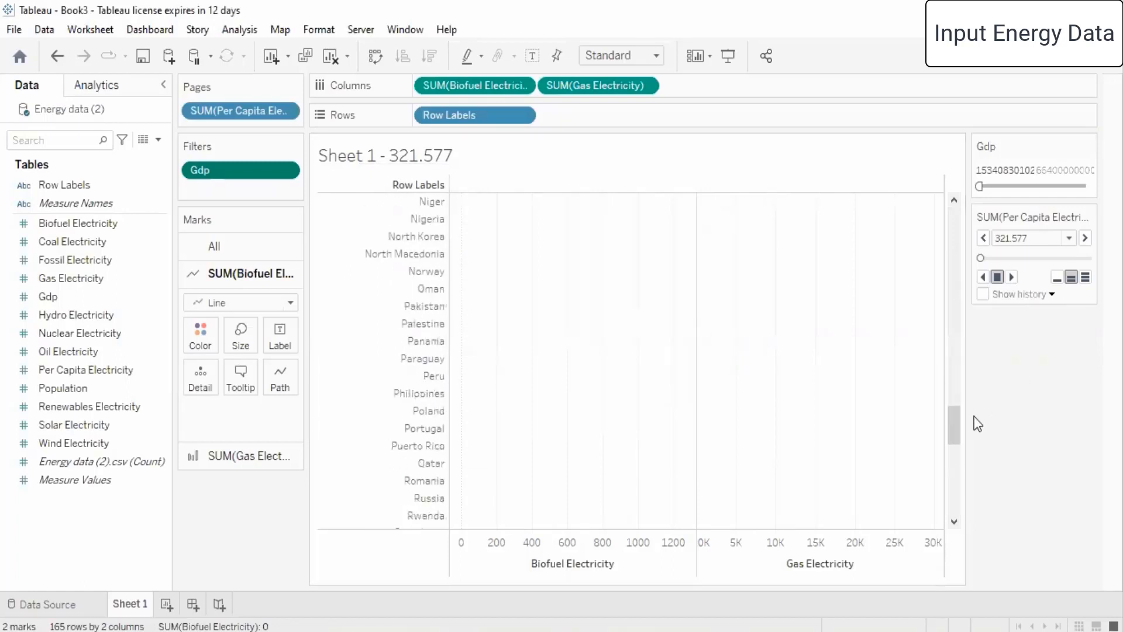
left_click_drag(949, 423, 971, 198)
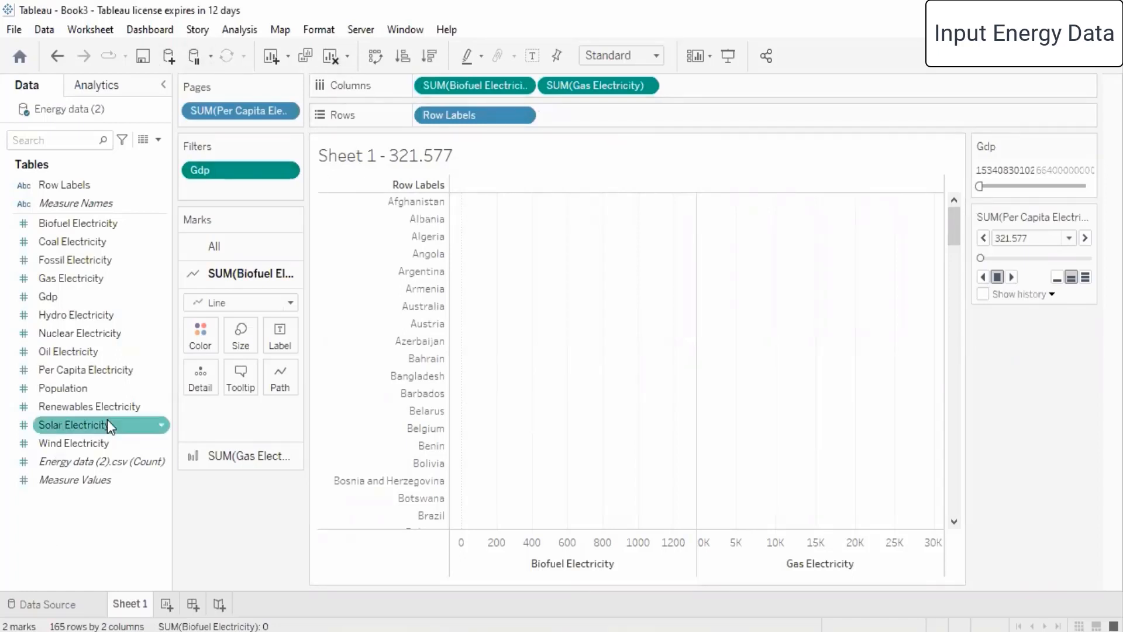
Add Renewables Electricity to the columns and convert the chart to side-by-side bars after trying stacked bars
left_click_drag(103, 402, 754, 81)
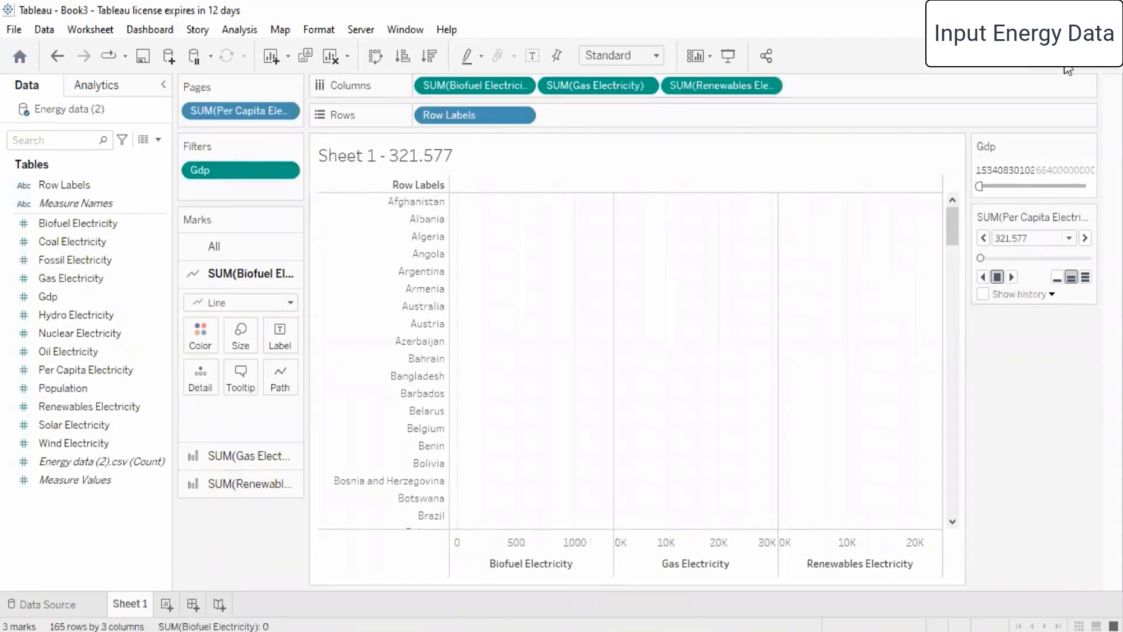
key("ctrl+1")
left_click(1030, 180)
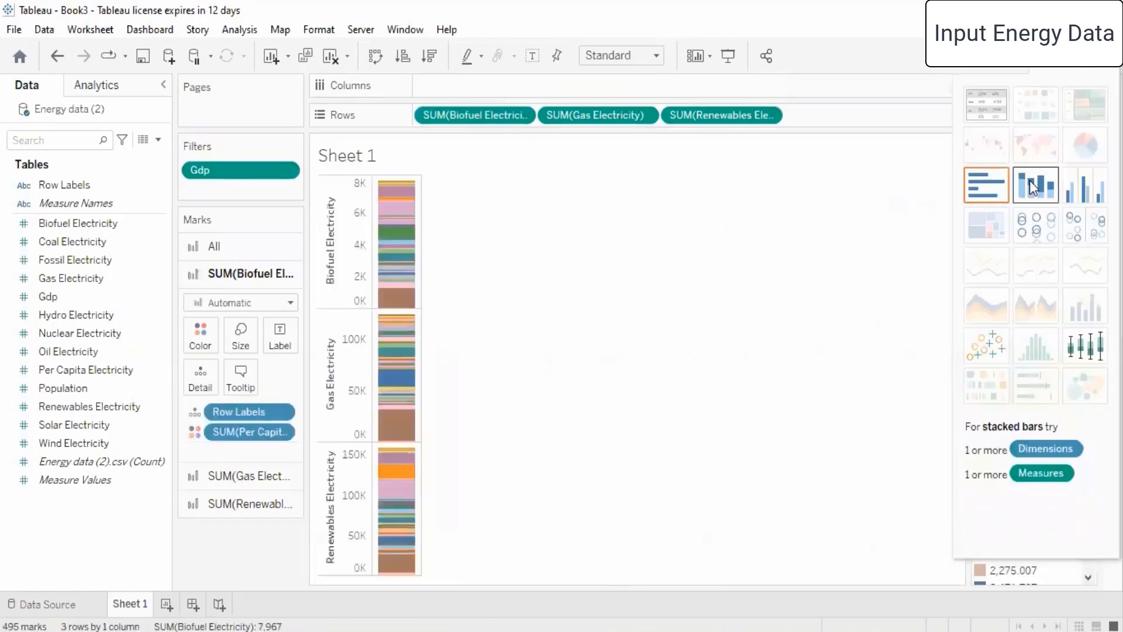
left_click(1076, 190)
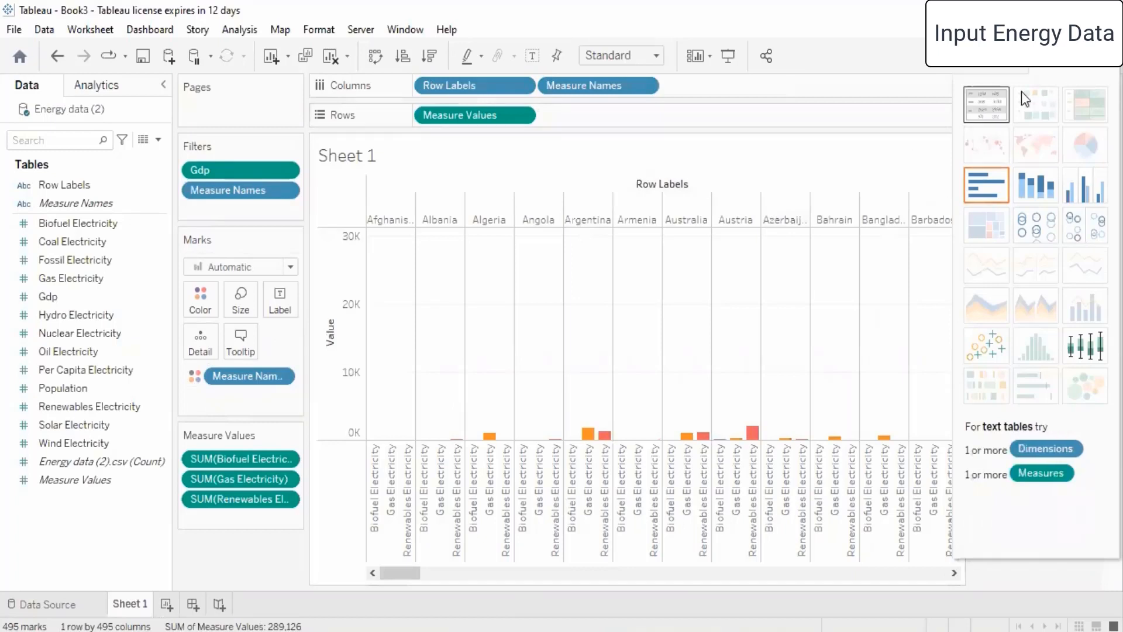
left_click(1064, 63)
Examine the biofuel, gas and renewables electricity bars of Russia, the United States and India
left_click_drag(405, 573, 622, 575)
left_click_drag(725, 585, 815, 571)
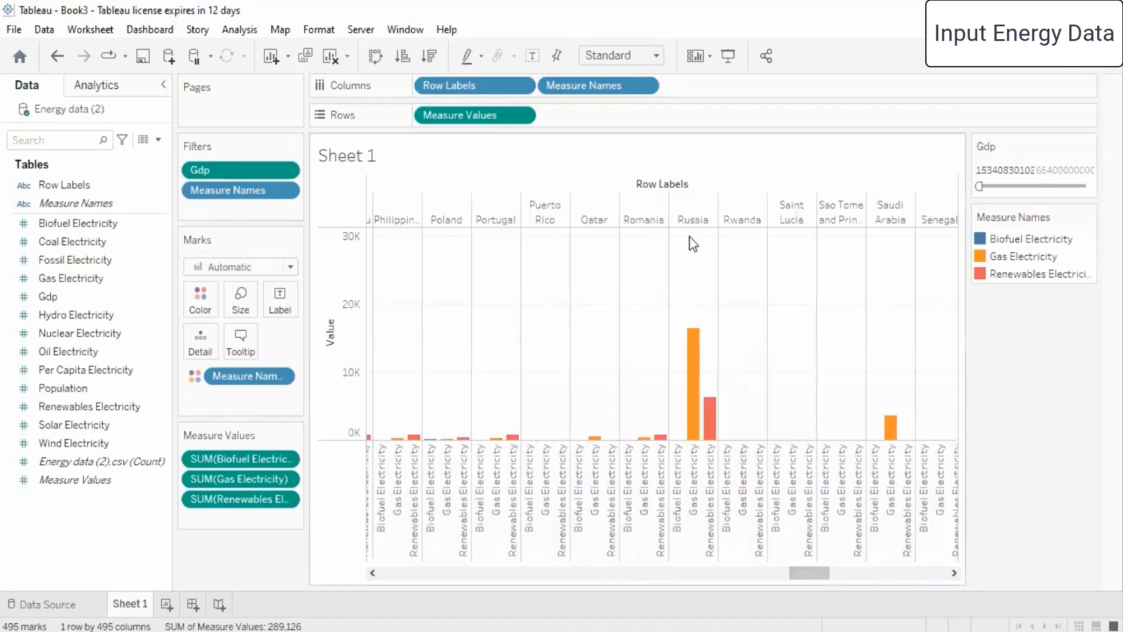
mouse_move(693, 355)
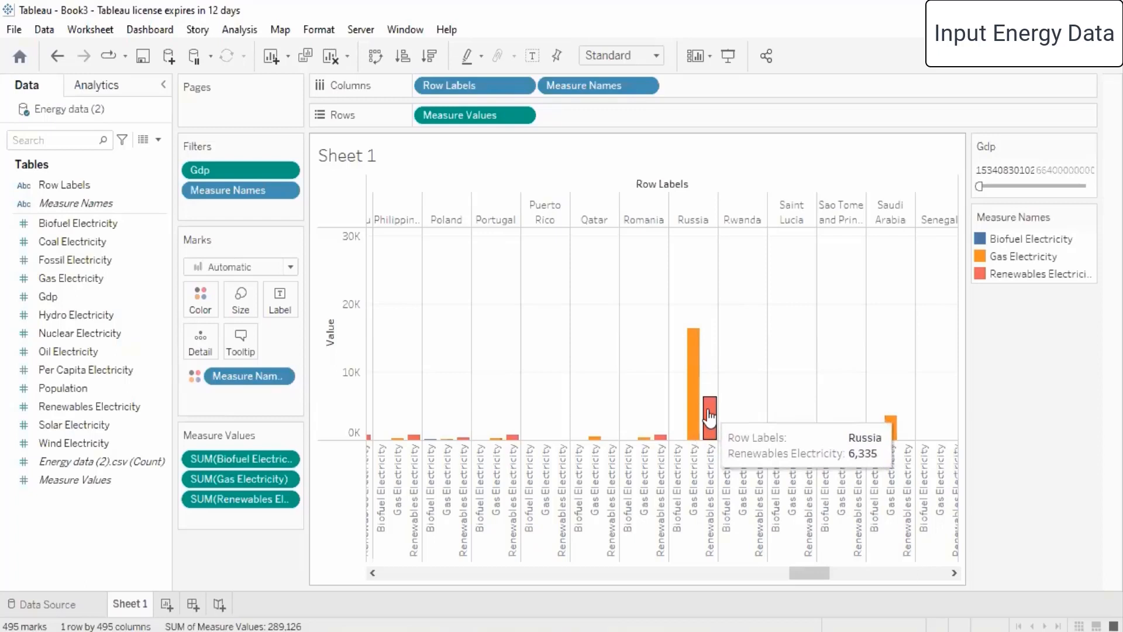
left_click_drag(804, 570, 926, 571)
mouse_move(782, 367)
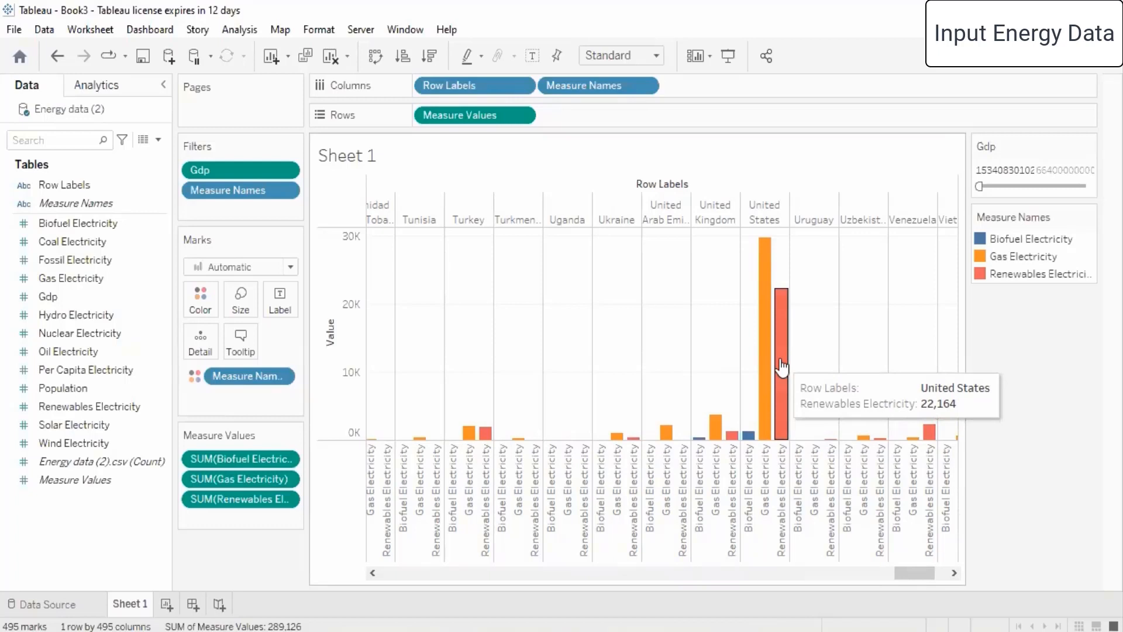
left_click(955, 574)
left_click_drag(935, 572, 737, 587)
mouse_move(707, 432)
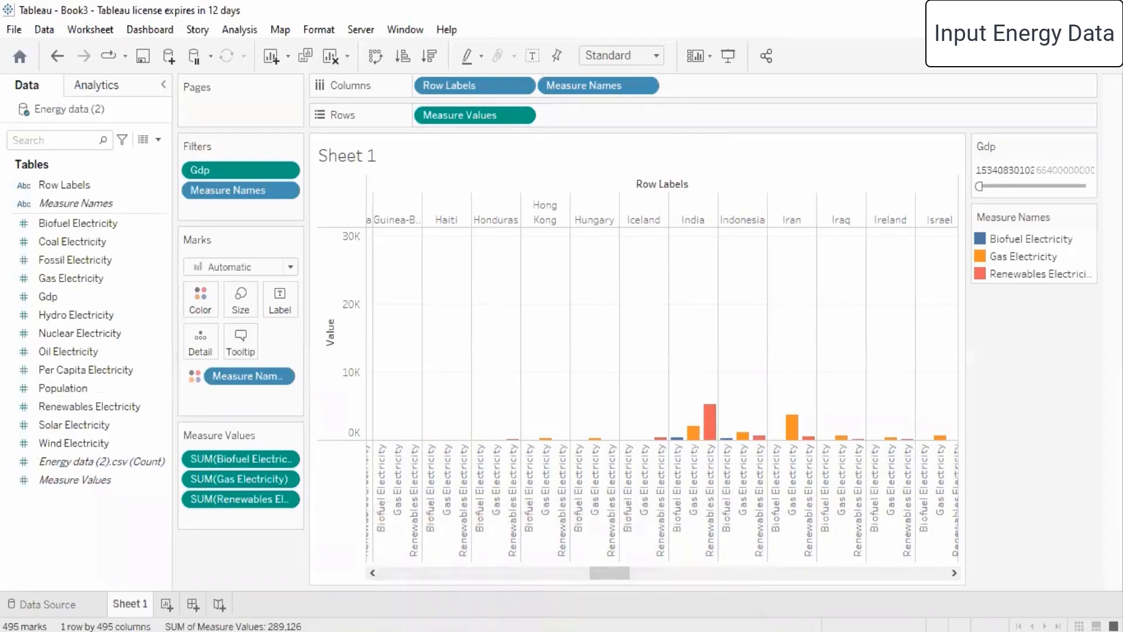
Switch to File Explorer, open the Certification - Tableau Desktop Specialist PDF from the Desktop folder and maximize its window
key("alt+Tab")
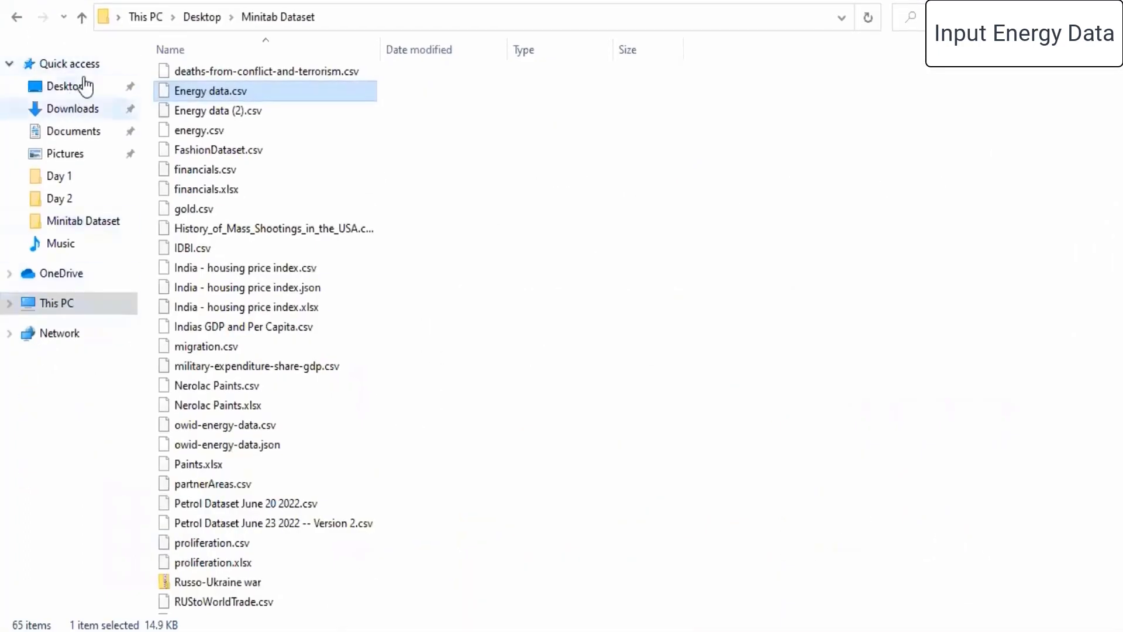
left_click(86, 86)
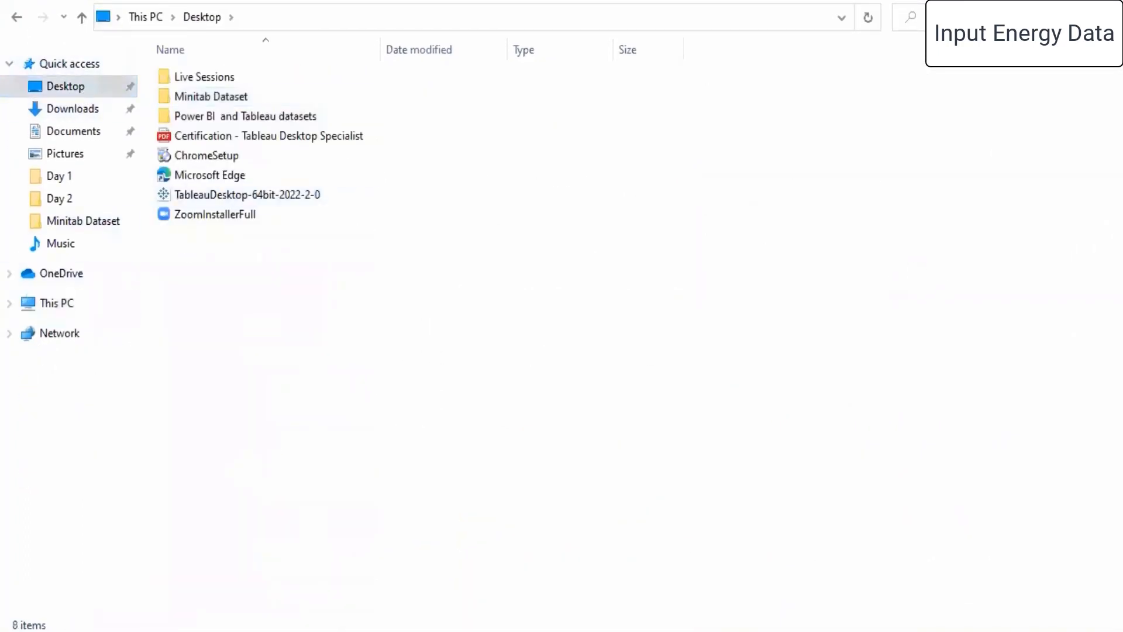
left_click(365, 135)
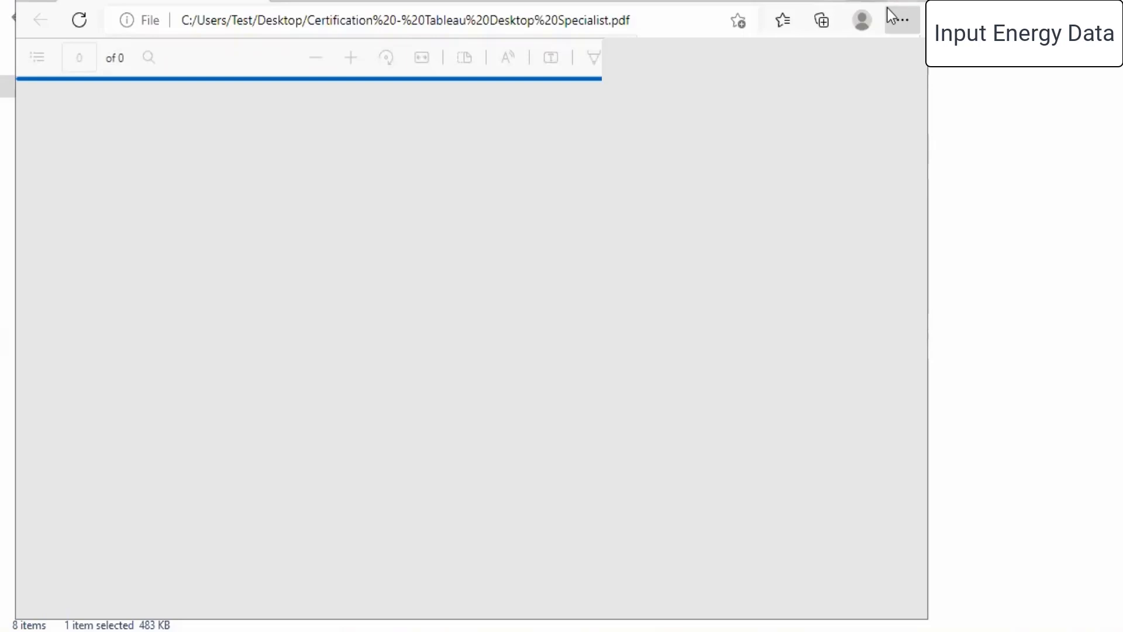
left_click(875, 1)
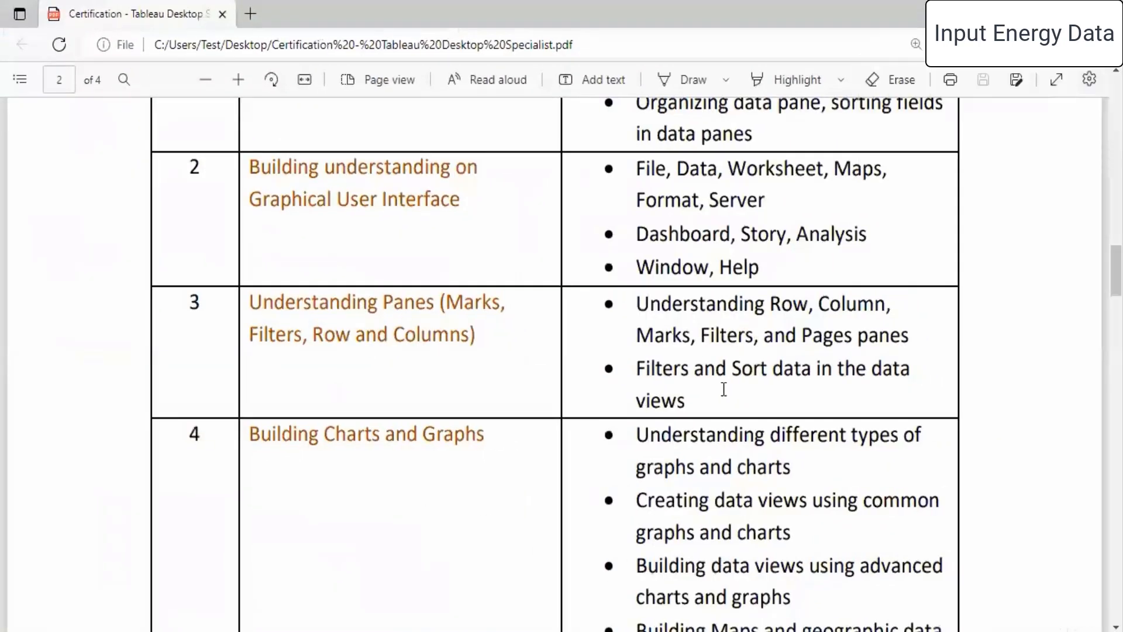
Review topic 3 of the syllabus, selecting its points on the Row, Column, Marks, Filters and Pages panes and on filtering and sorting data
left_click_drag(888, 304, 911, 337)
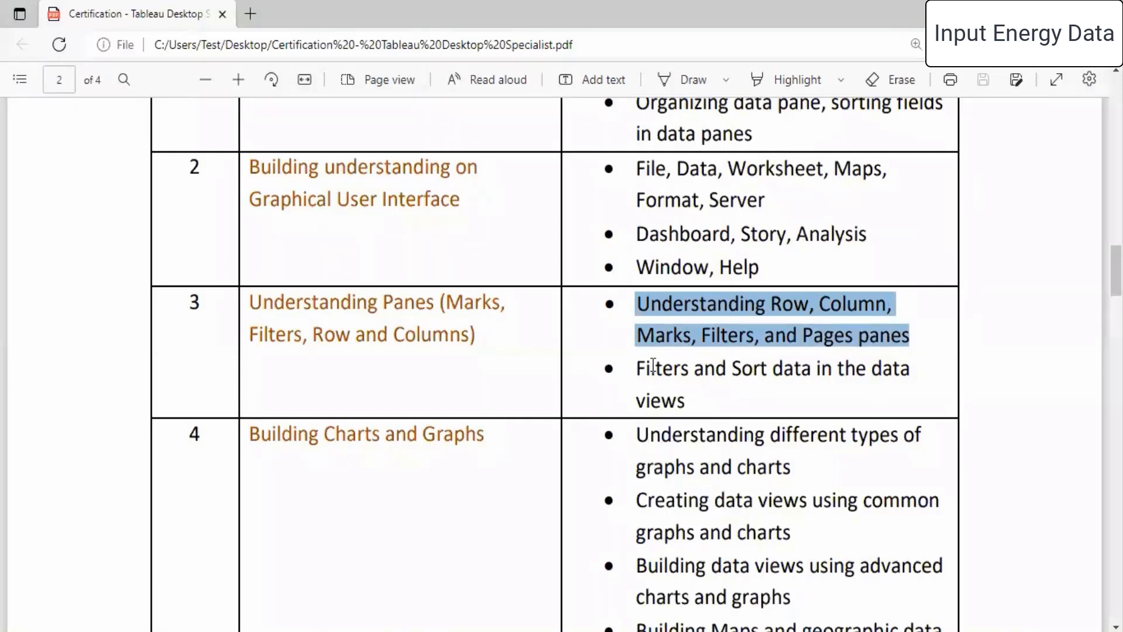
left_click_drag(637, 363, 743, 406)
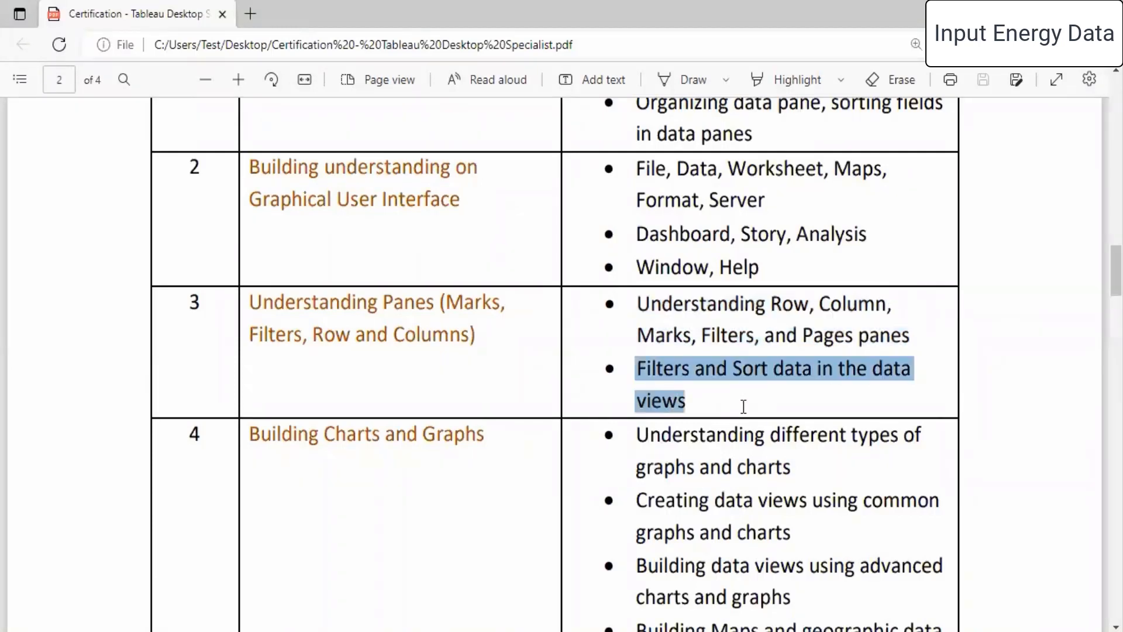
left_click(738, 407)
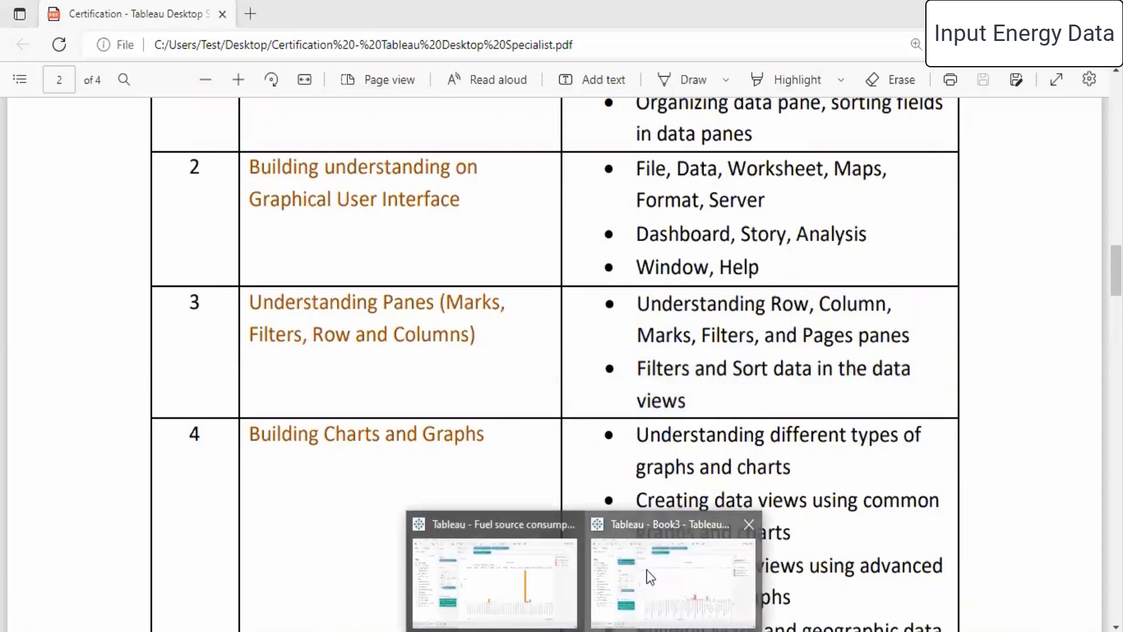
Switch back to the Book3 workbook in Tableau and view the field description of Coal Electricity in the data source
left_click(647, 571)
left_click(55, 605)
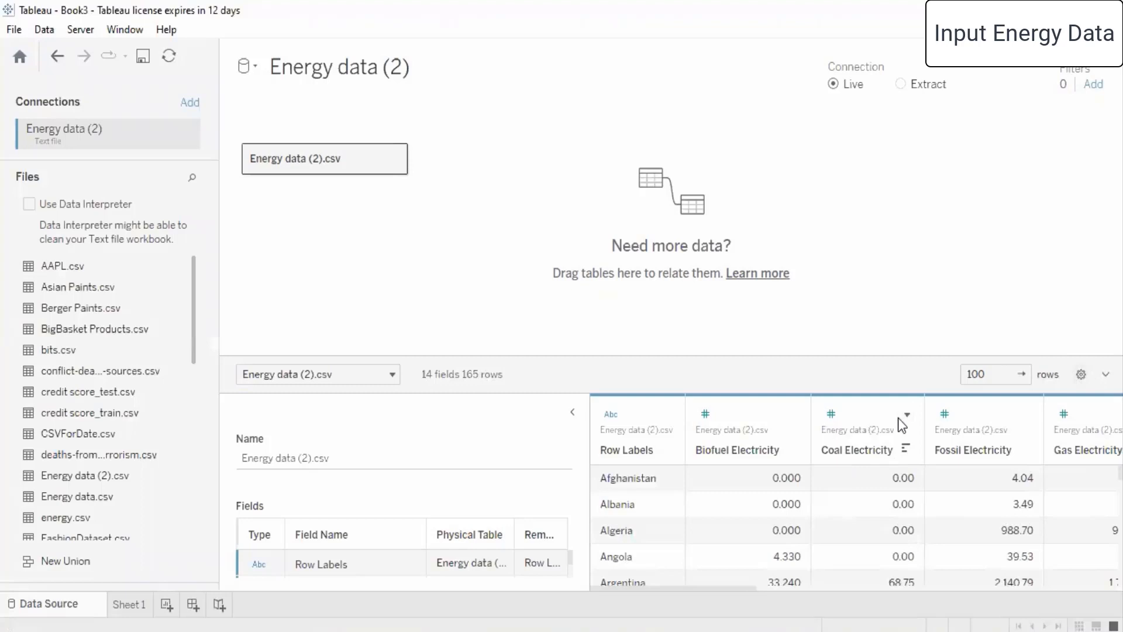
left_click(907, 414)
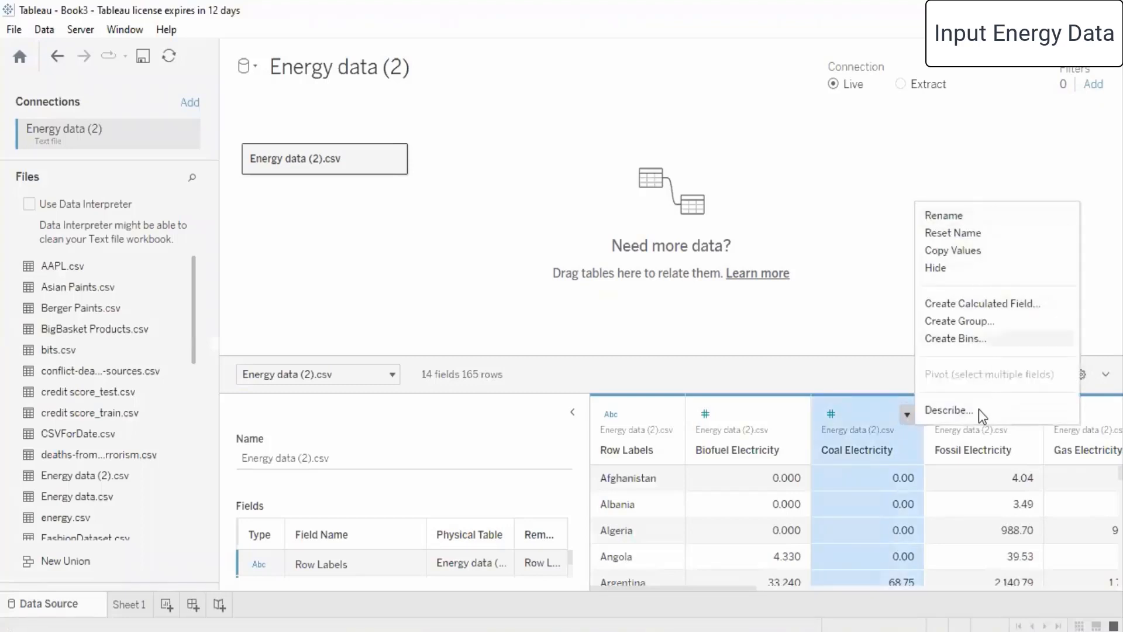
left_click(944, 410)
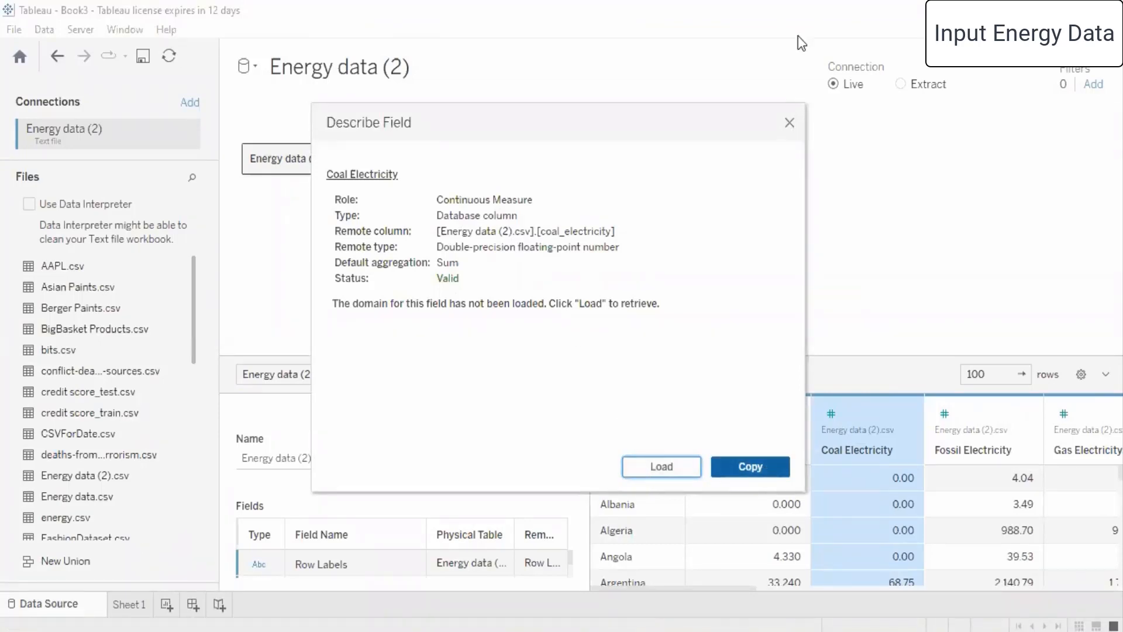
left_click(791, 123)
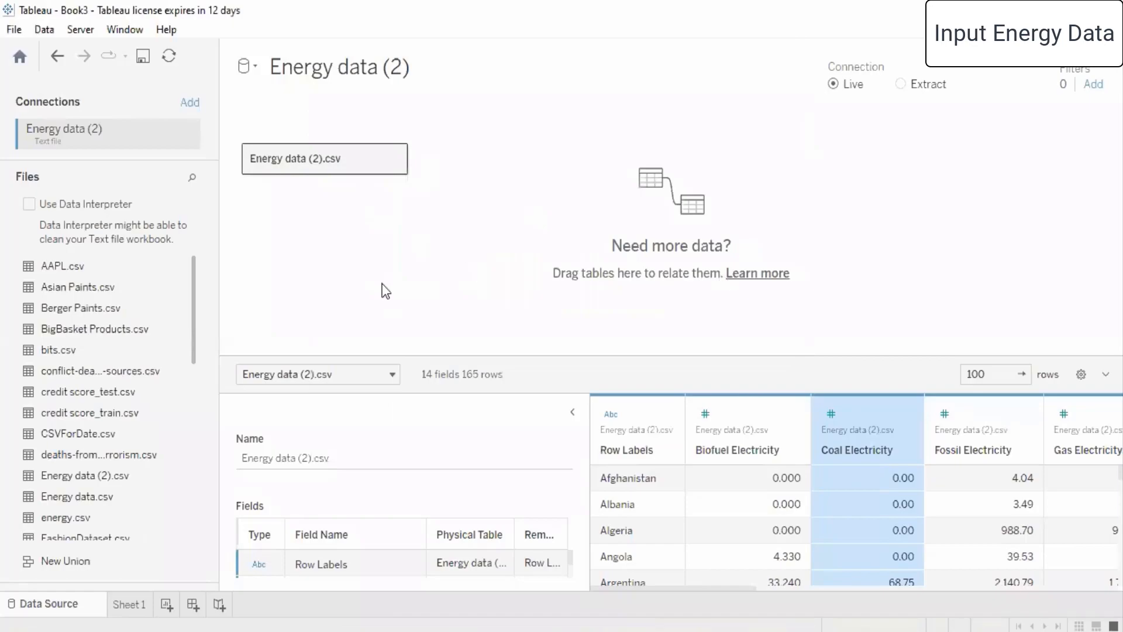